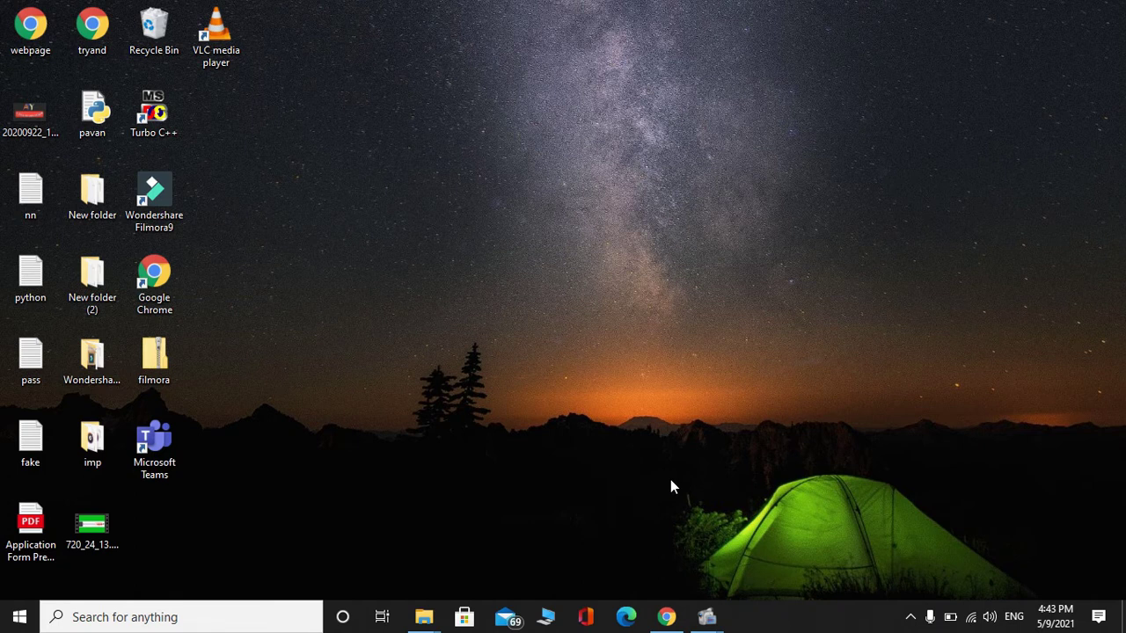
# Open Chrome and run a Google search for 'forms'
pyautogui.click(669, 618)
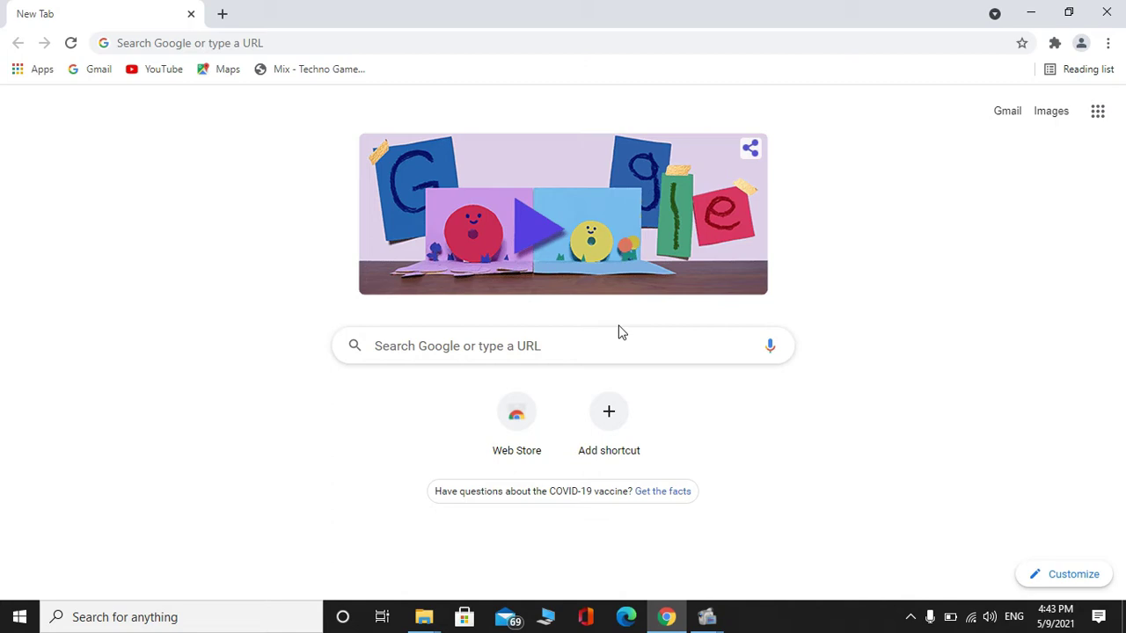
pyautogui.click(572, 356)
pyautogui.write('g')
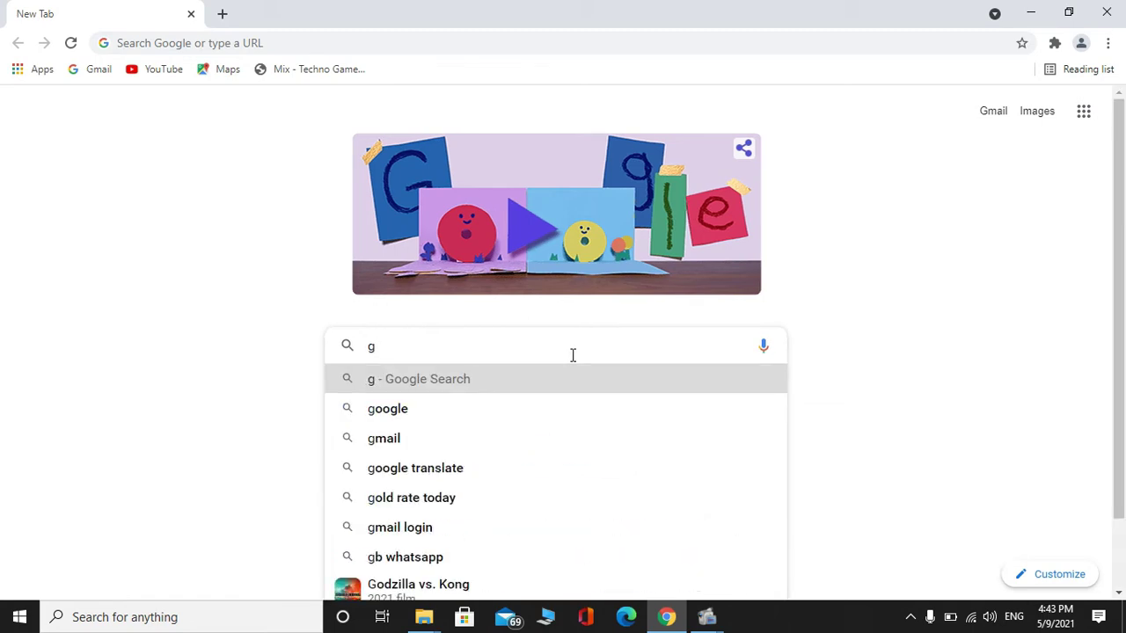
pyautogui.press('BackSpace')
pyautogui.write('forms')
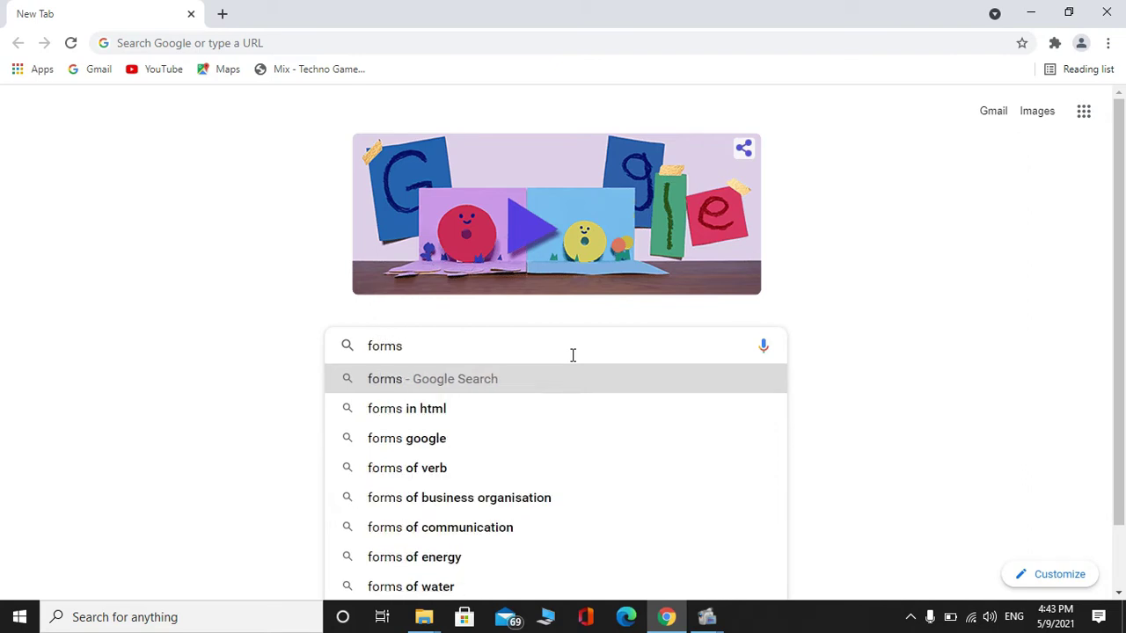
pyautogui.press('Return')
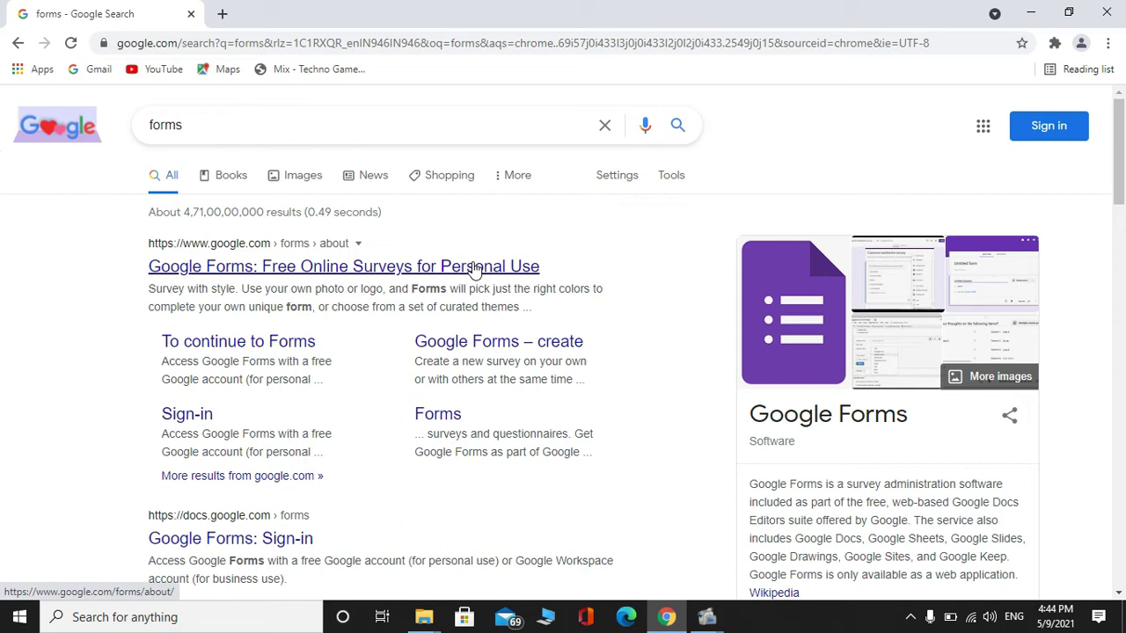
# Open the 'Google Forms: Free Online Surveys' result and continue to Google Forms
pyautogui.click(367, 271)
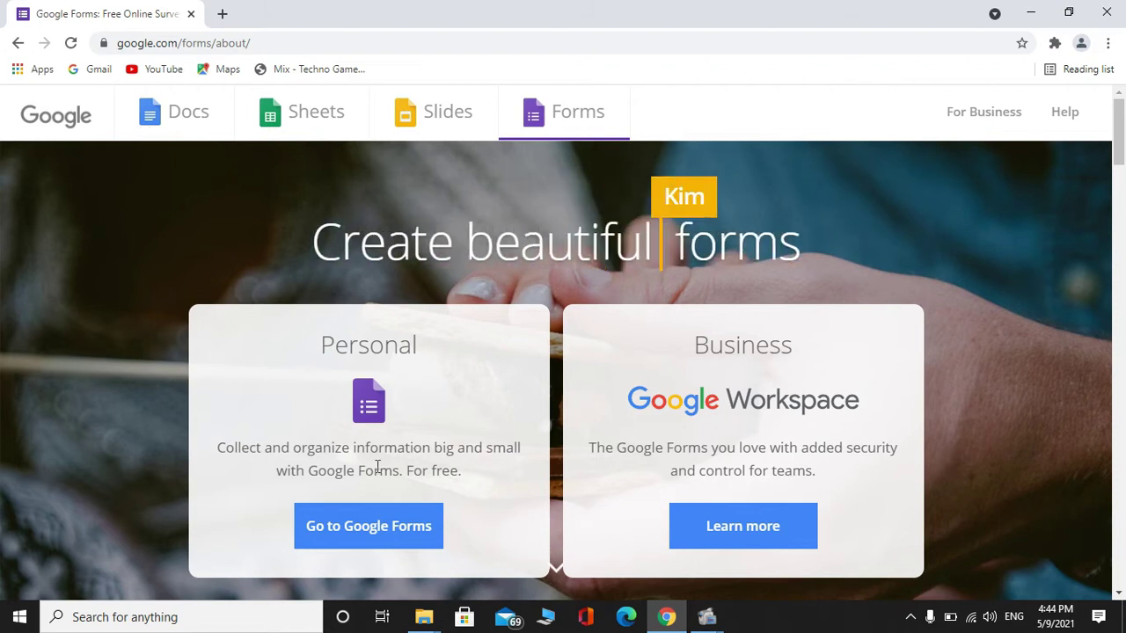
pyautogui.click(325, 538)
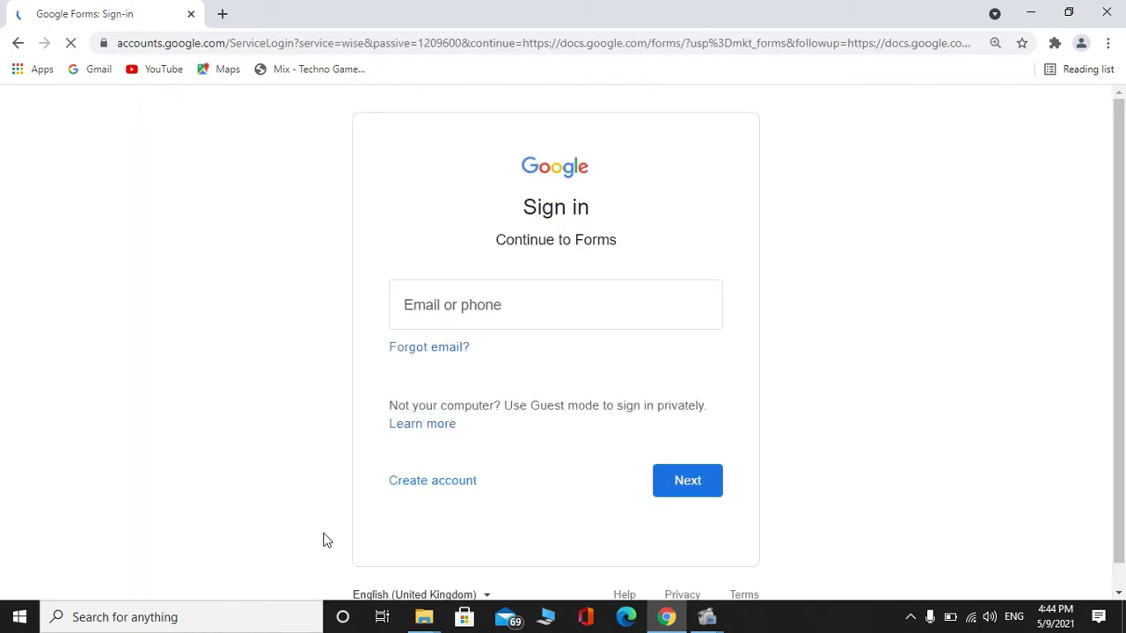
# Enter the account e-mail on the Google sign-in page and continue
pyautogui.click(491, 293)
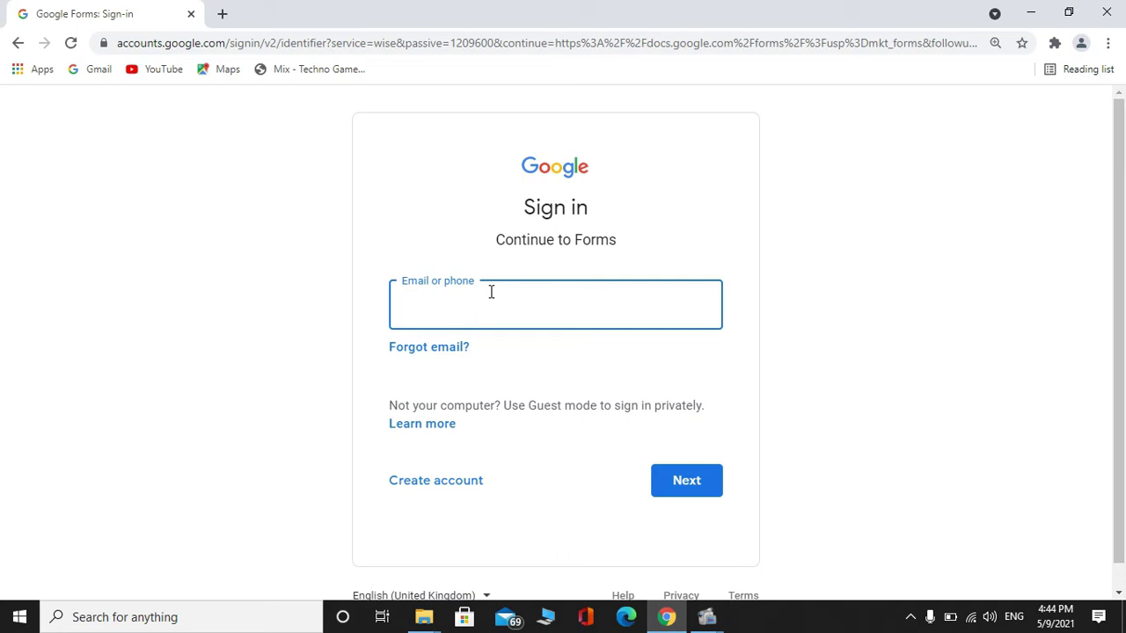
pyautogui.write('p')
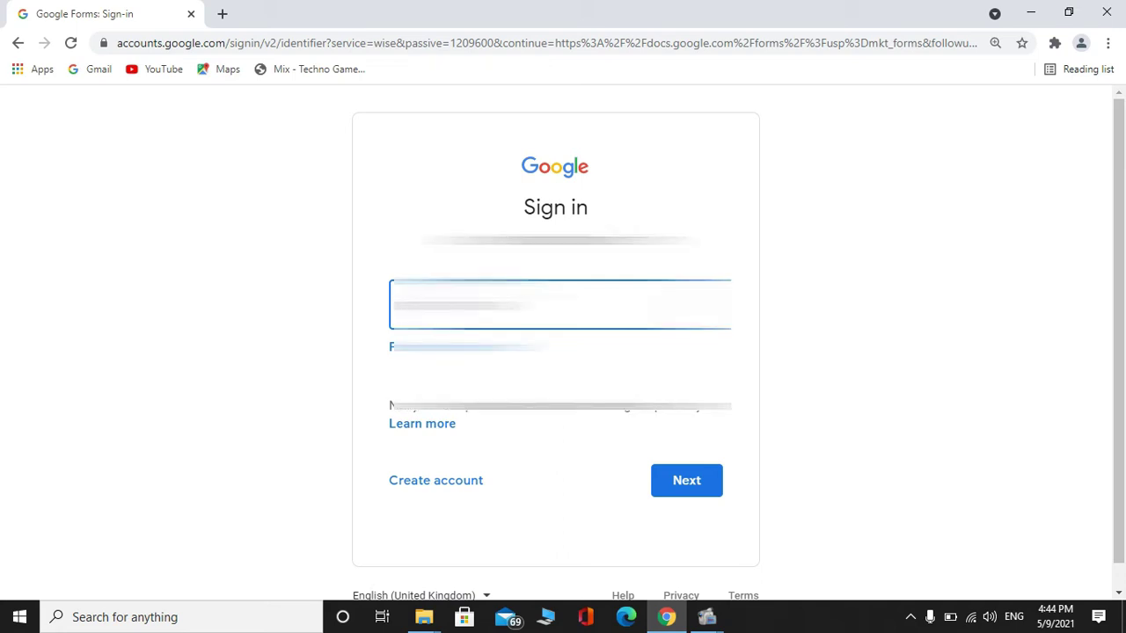
pyautogui.write('com')
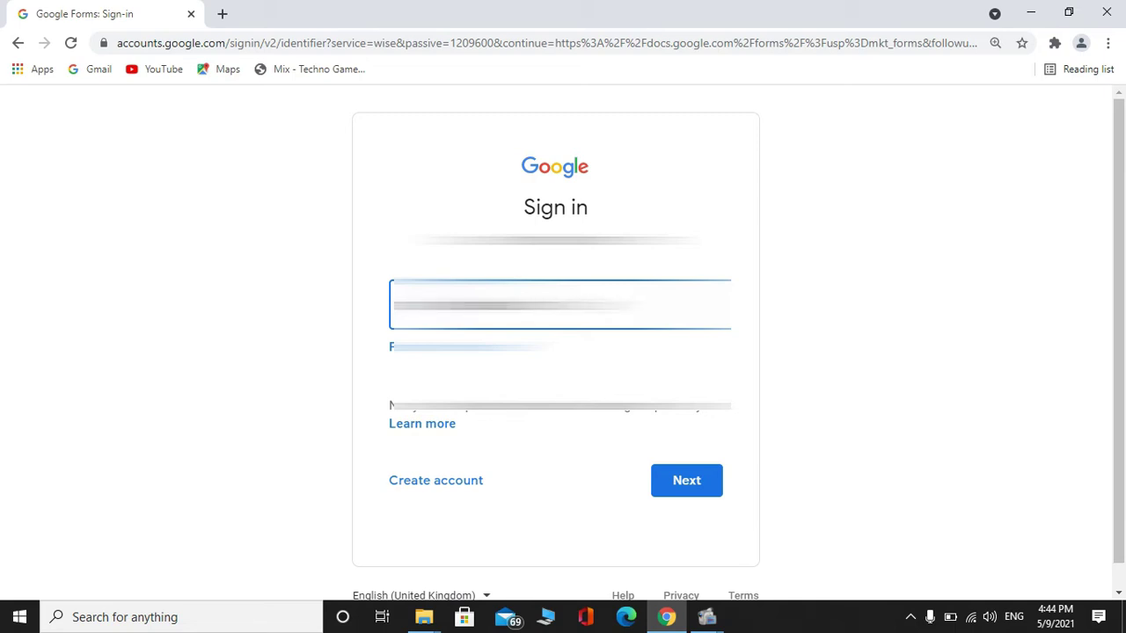
pyautogui.press('Return')
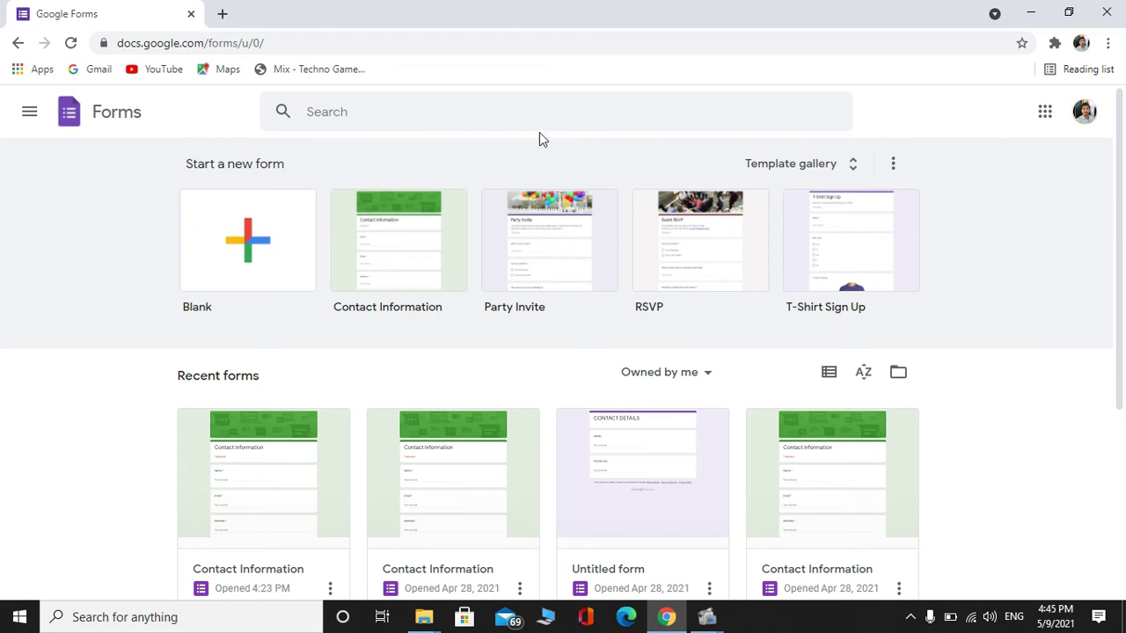
# Create a blank form, check its empty Responses tab, and return to Questions
pyautogui.click(285, 267)
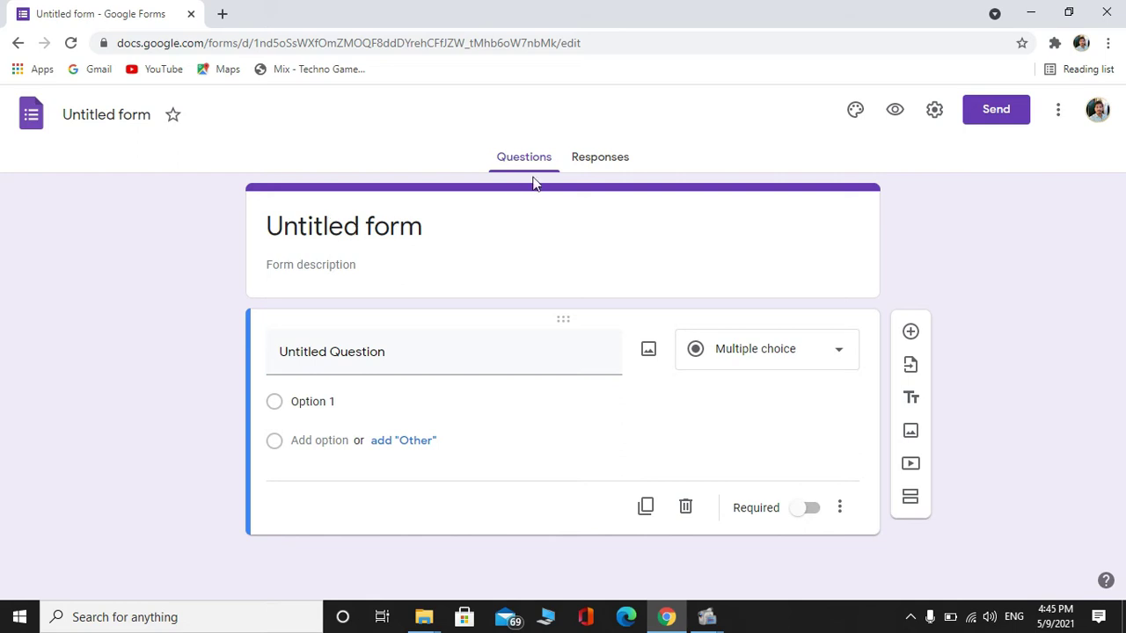
pyautogui.click(596, 165)
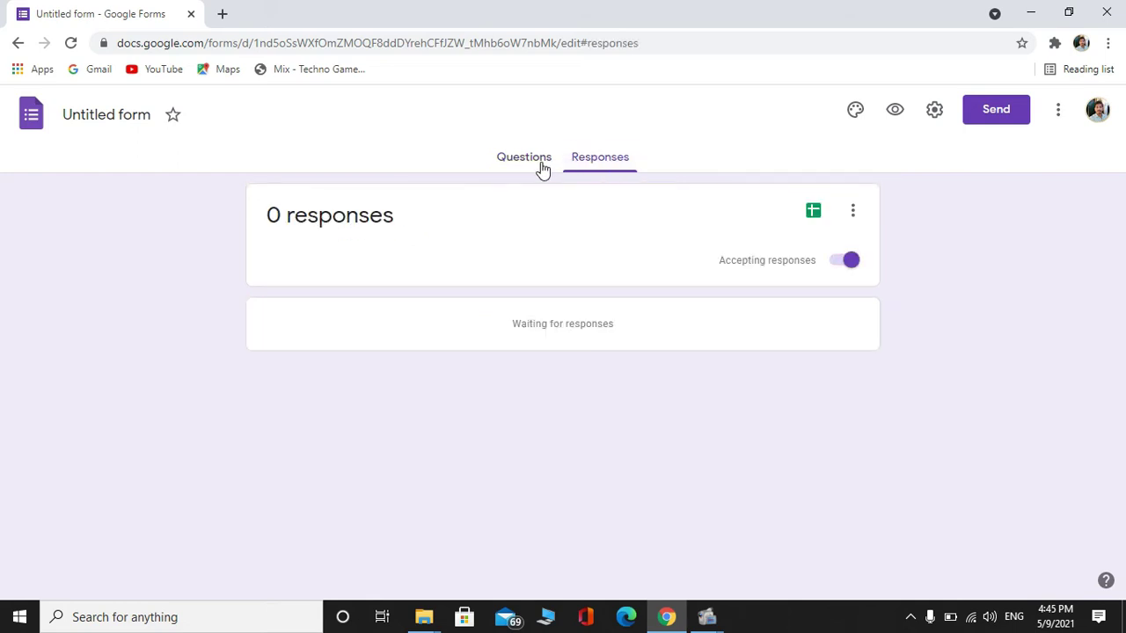
pyautogui.click(538, 160)
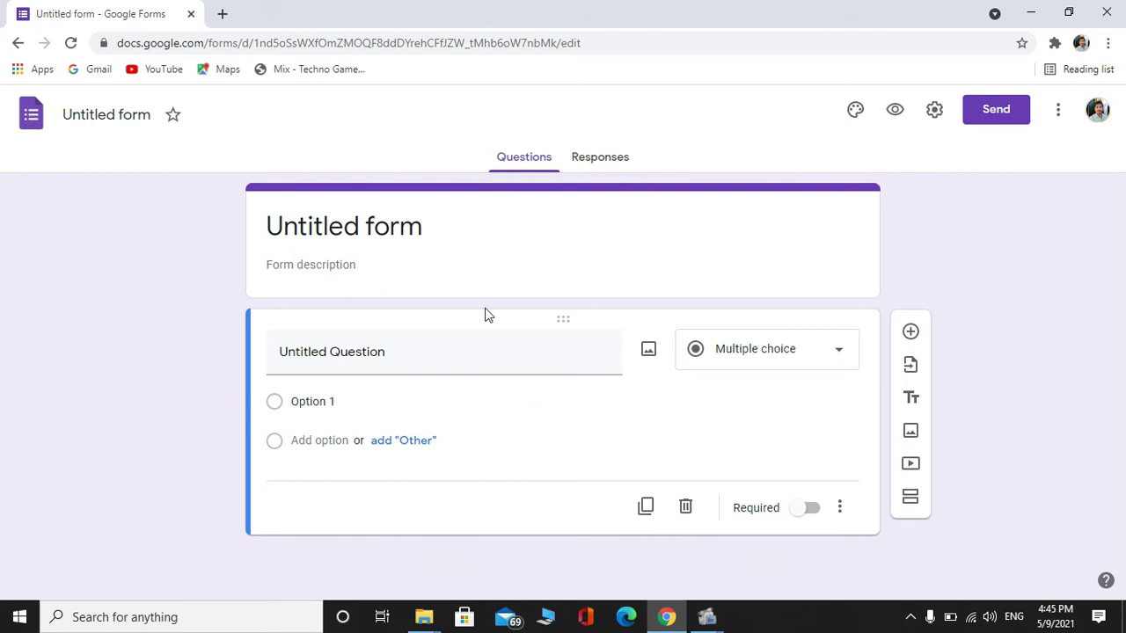
pyautogui.click(622, 170)
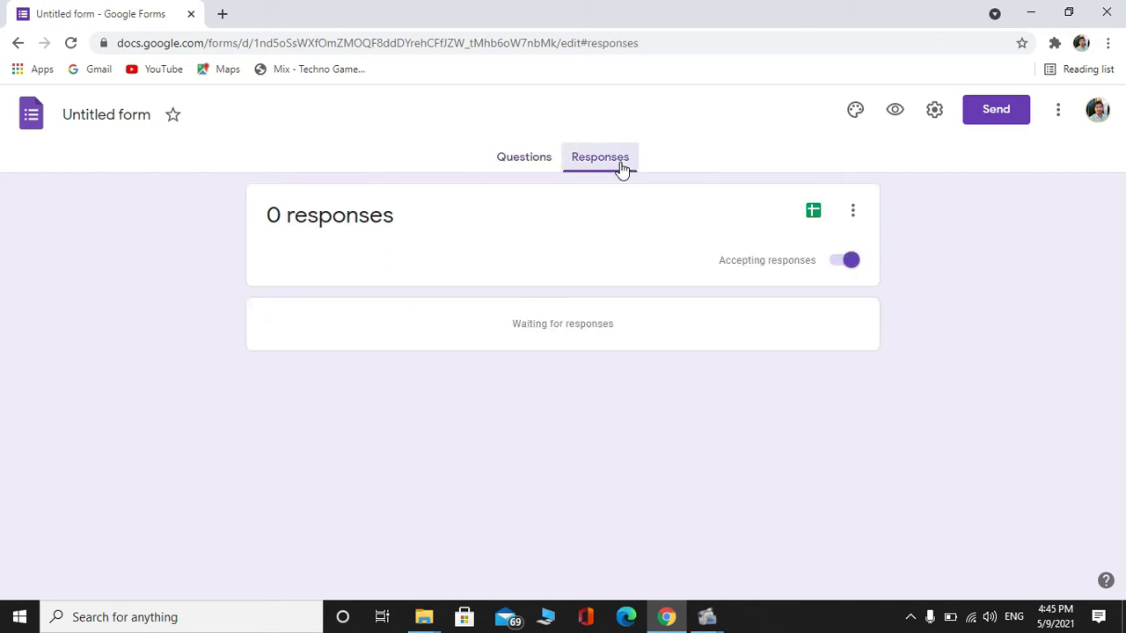
pyautogui.click(498, 167)
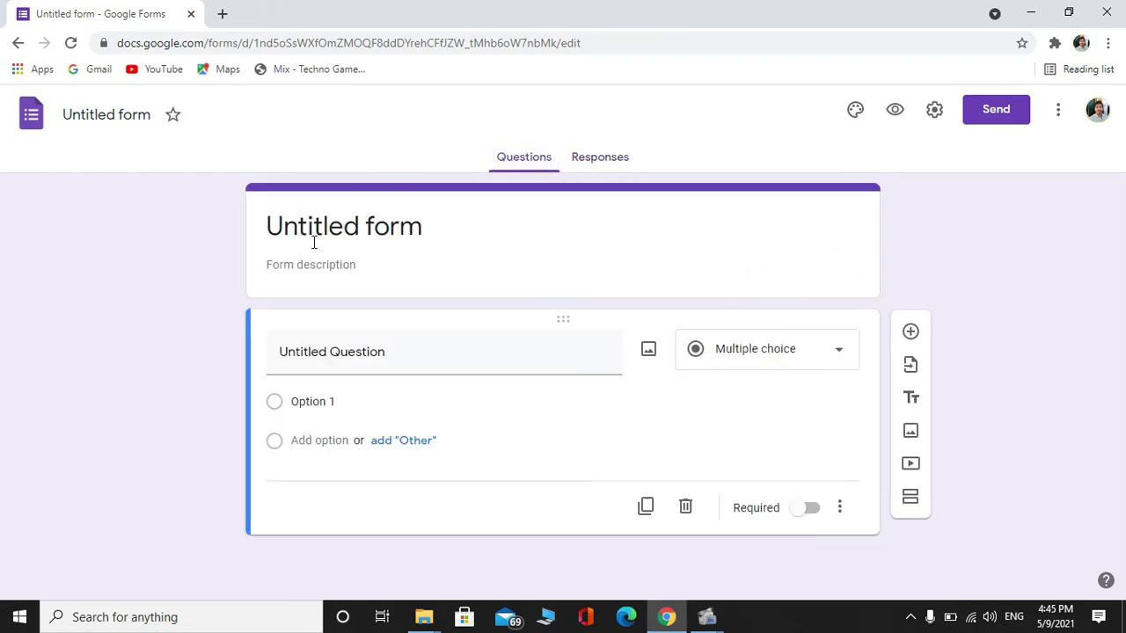
# Replace the 'Untitled form' title with 'CONTACT INFORMATION'
pyautogui.click(356, 221)
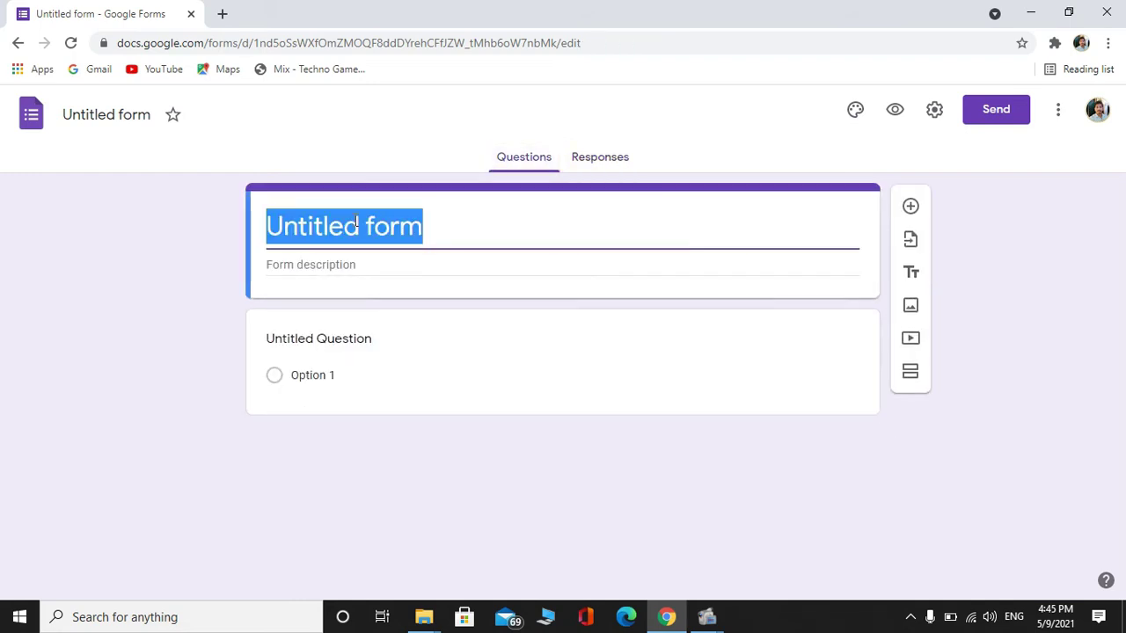
pyautogui.click(428, 220)
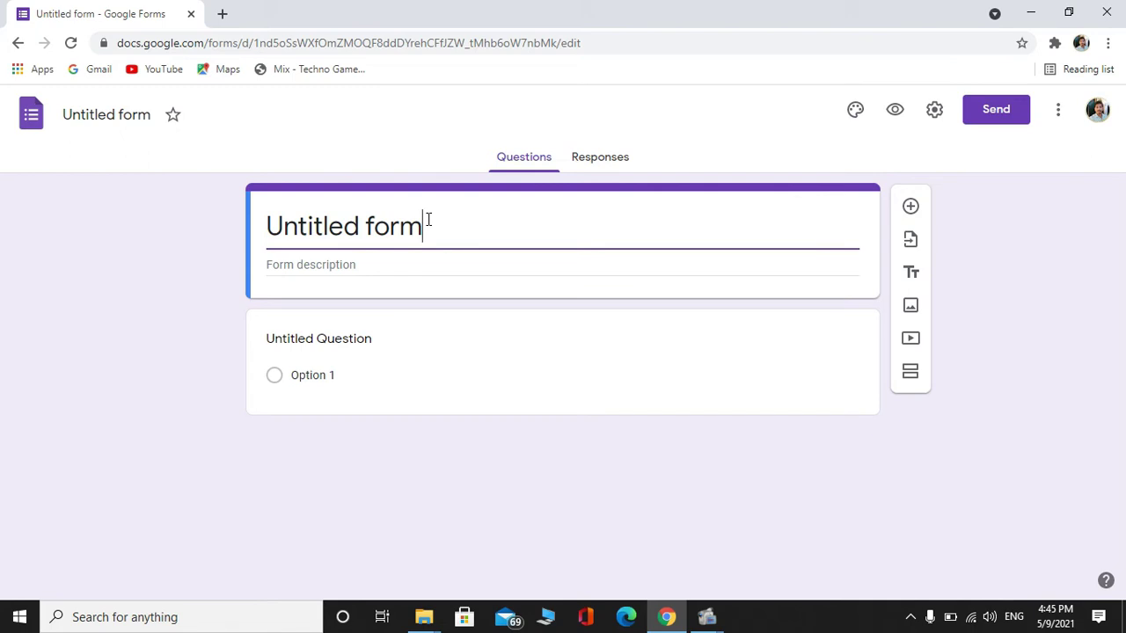
pyautogui.click(430, 269)
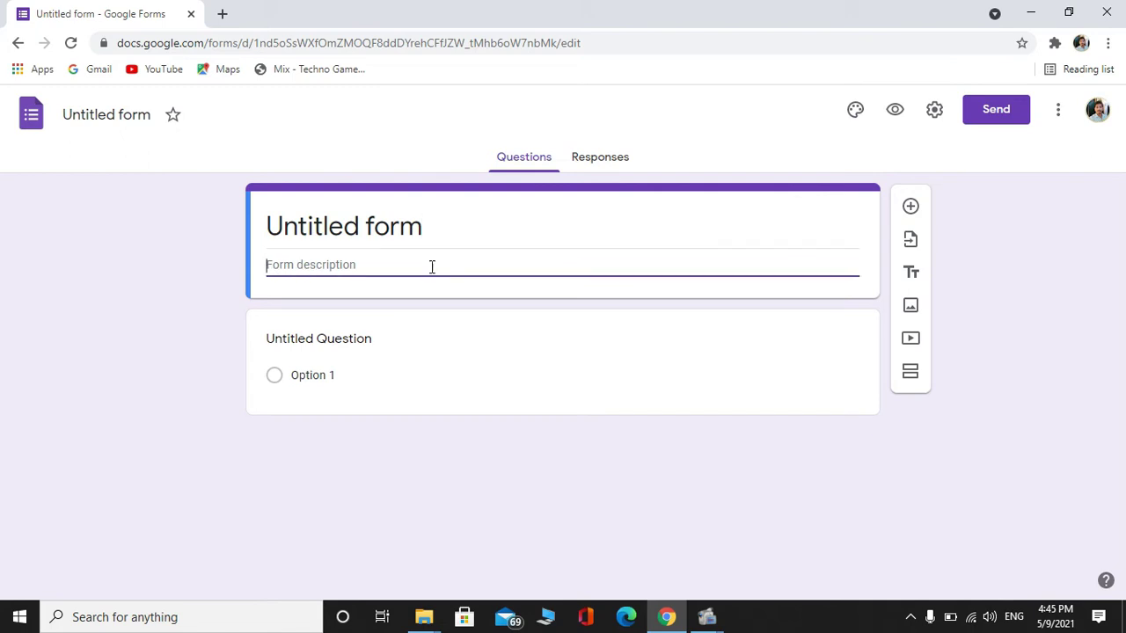
pyautogui.click(452, 215)
pyautogui.press('BackSpace')
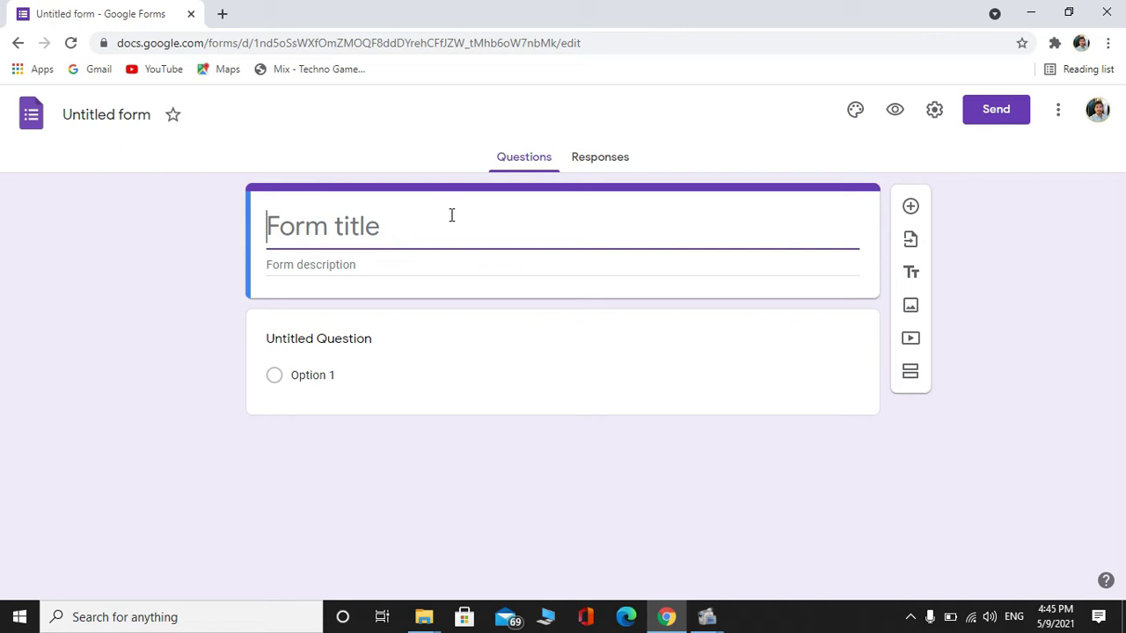
pyautogui.write('CONTA')
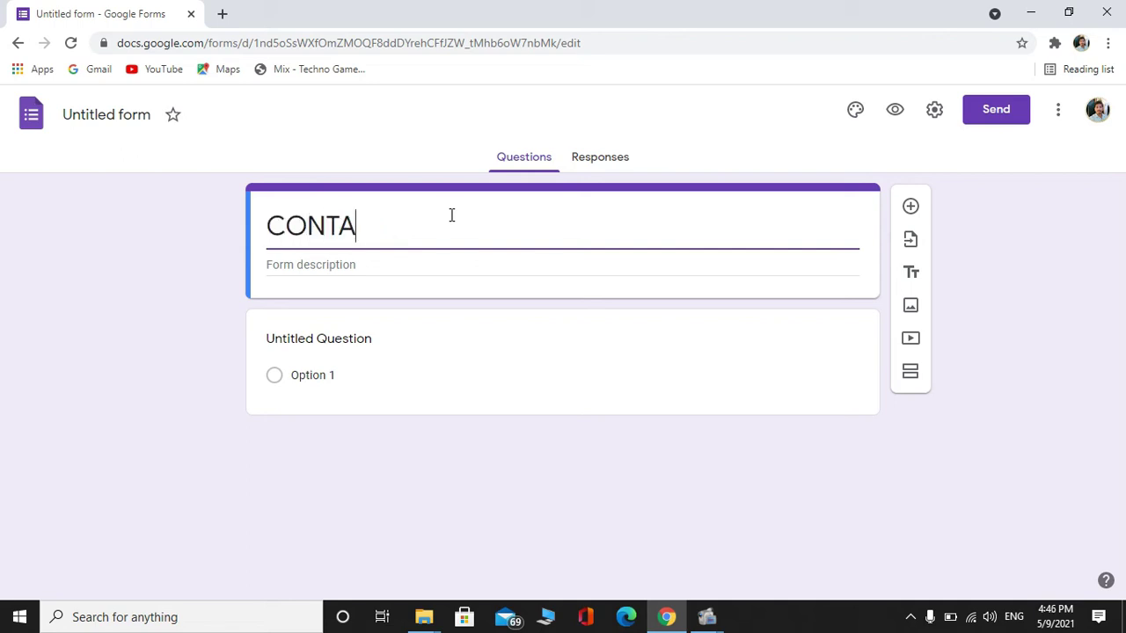
pyautogui.write('CT IN')
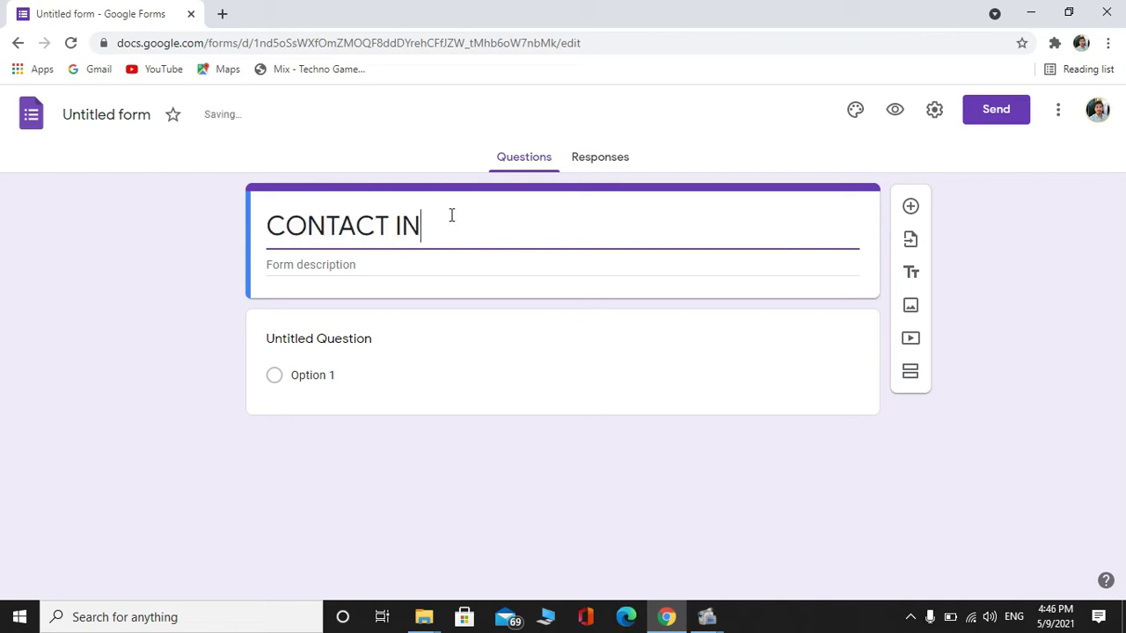
pyautogui.write('FORMATION')
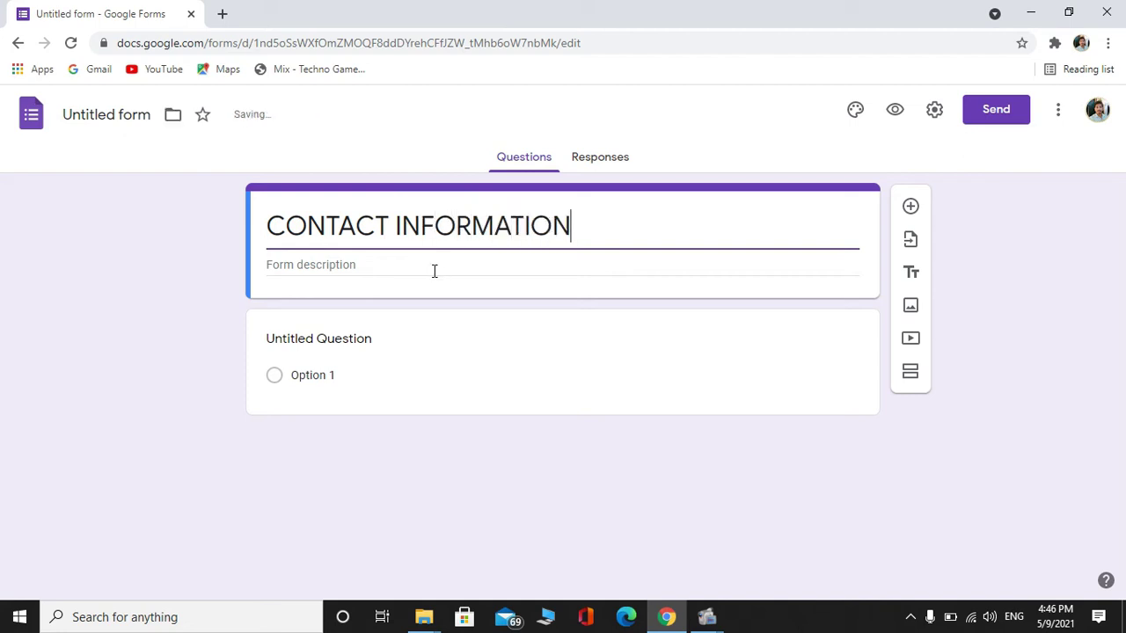
# Add the form description 'To know your contact details'
pyautogui.click(346, 267)
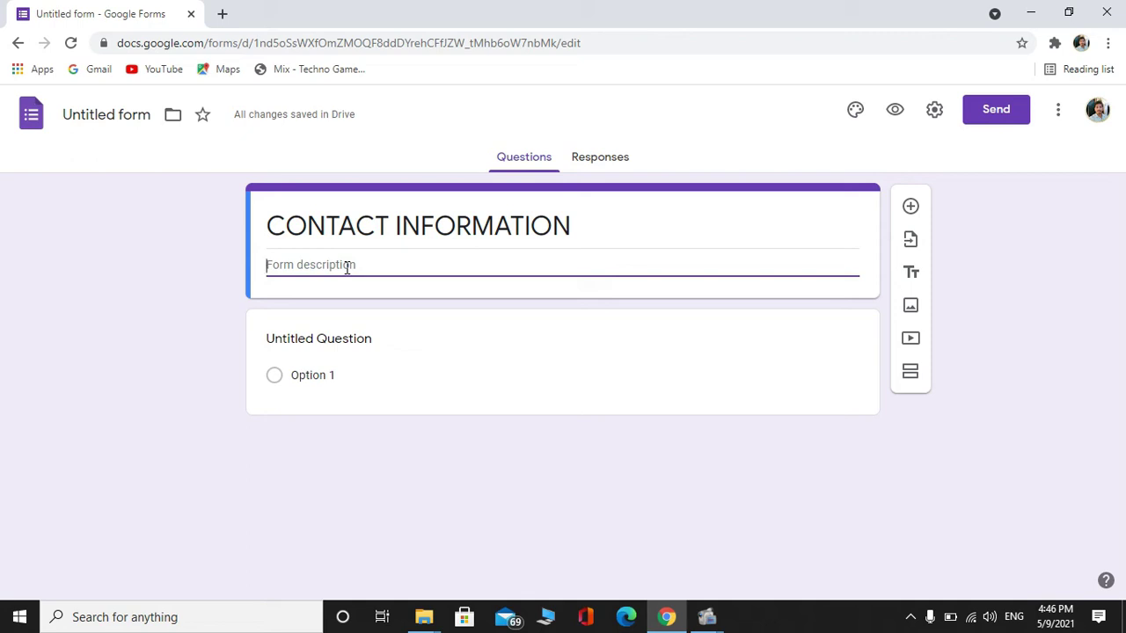
pyautogui.write('To know you')
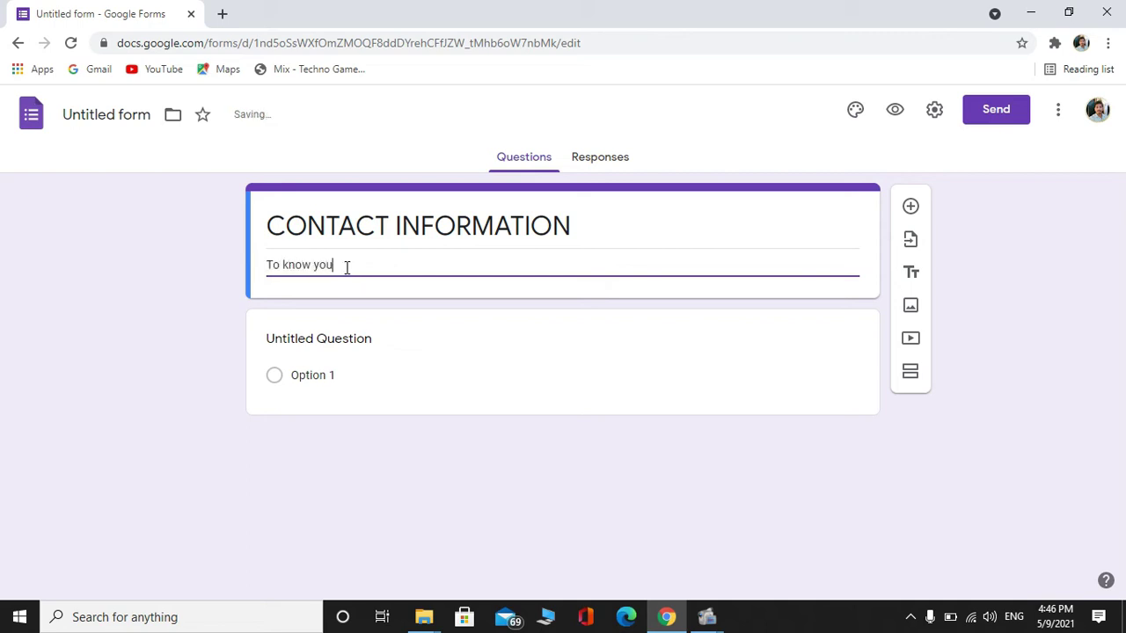
pyautogui.write('r contact details')
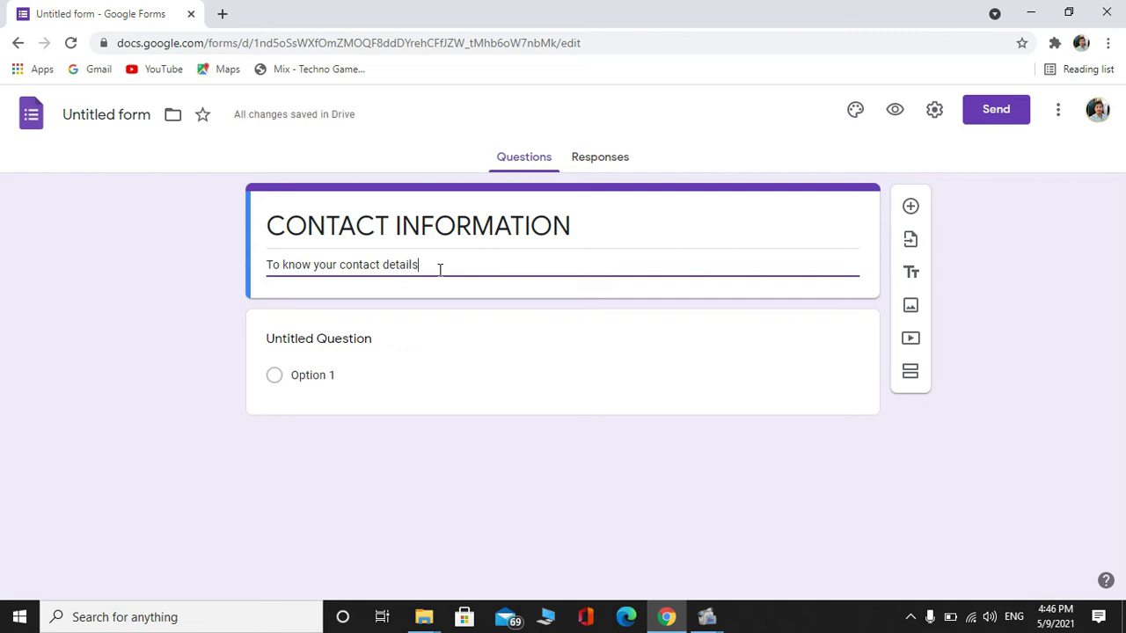
pyautogui.click(575, 292)
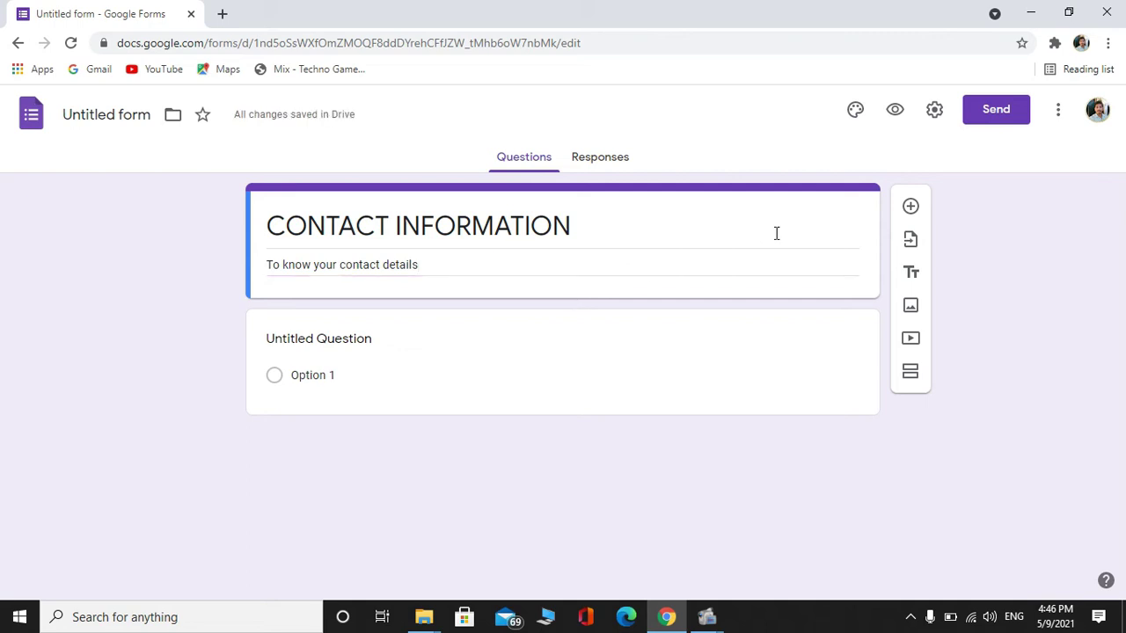
# Try red and indigo theme colours, settle on blue, then close theme options
pyautogui.click(856, 110)
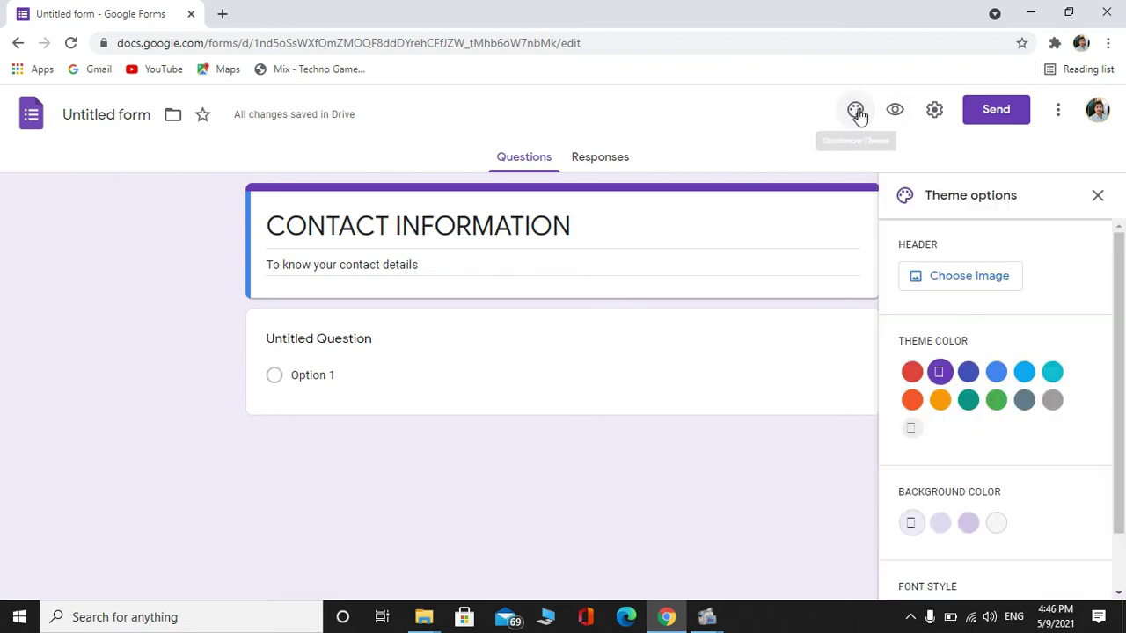
pyautogui.click(912, 372)
pyautogui.click(961, 374)
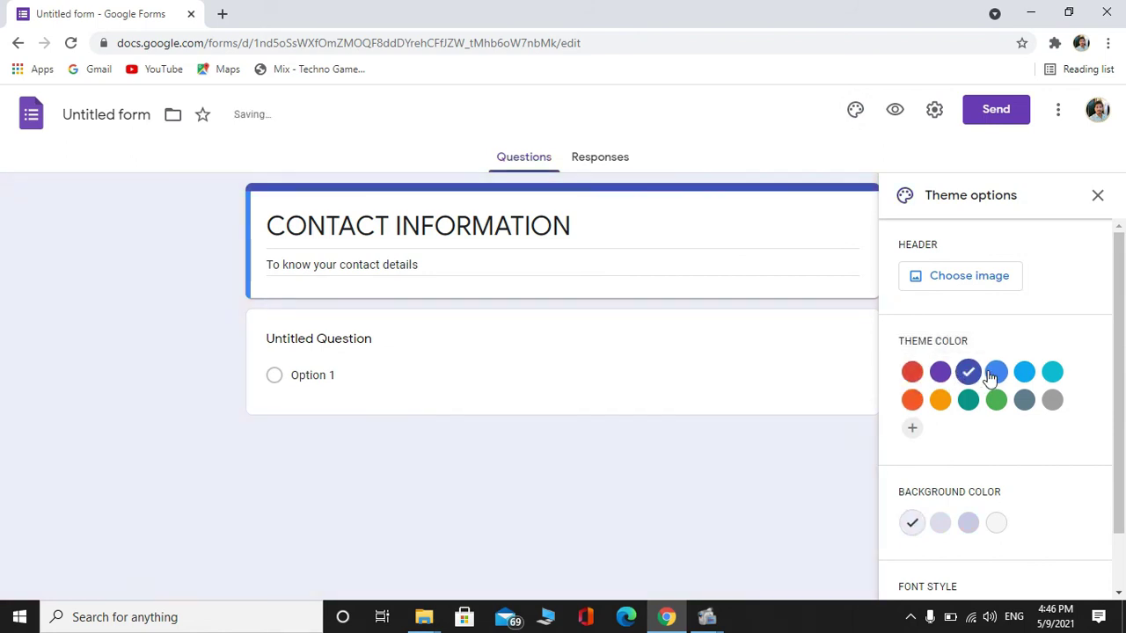
pyautogui.click(991, 375)
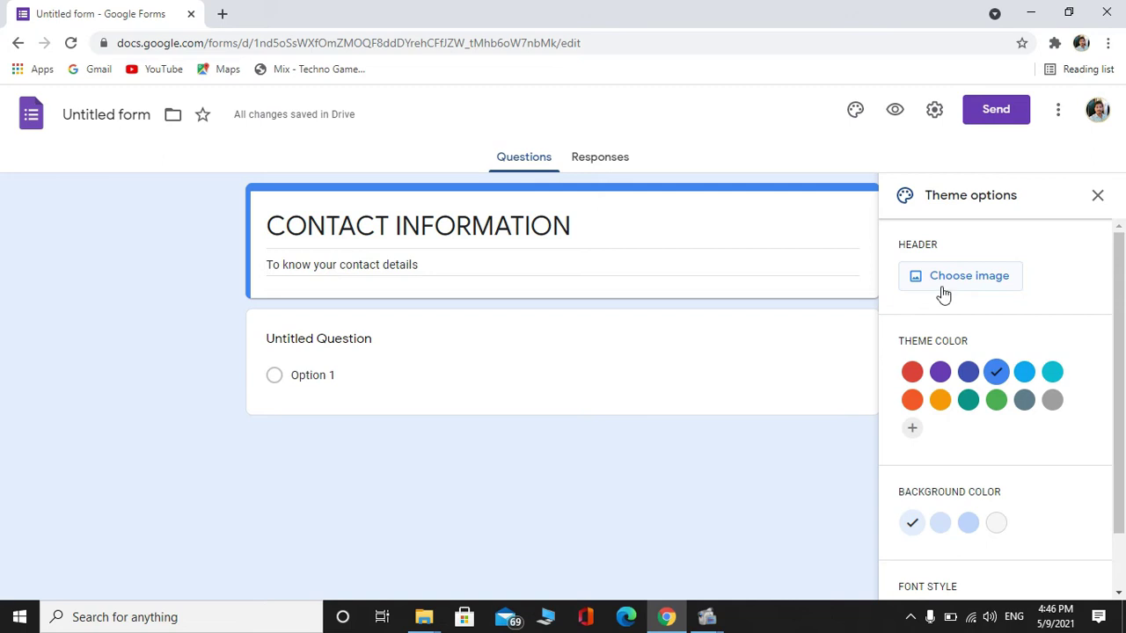
pyautogui.click(941, 288)
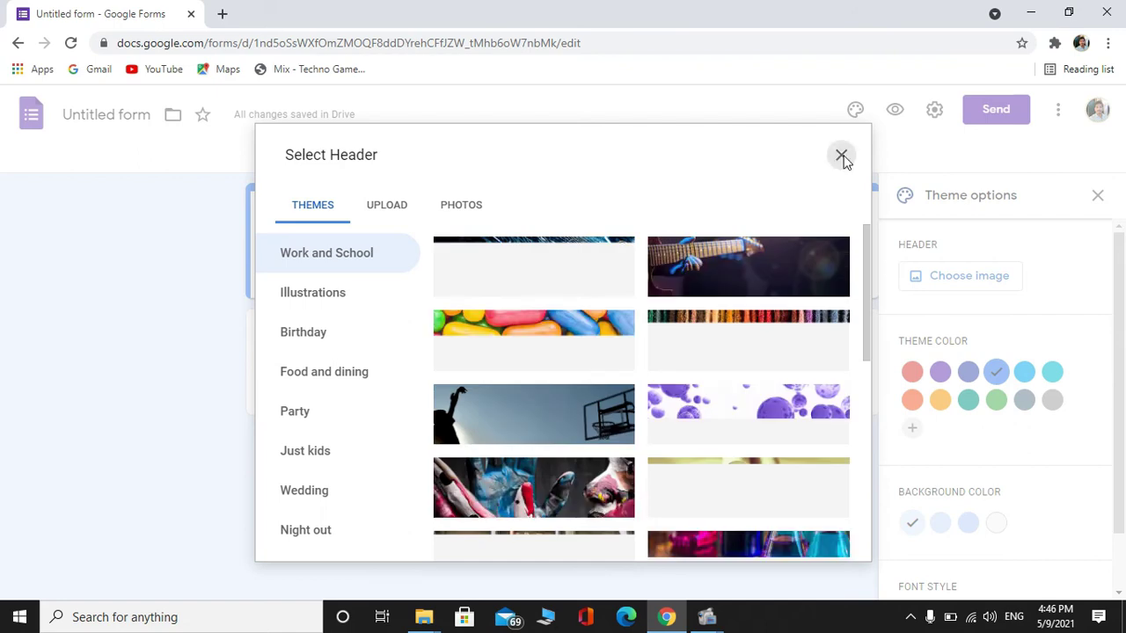
pyautogui.click(842, 157)
pyautogui.click(1097, 197)
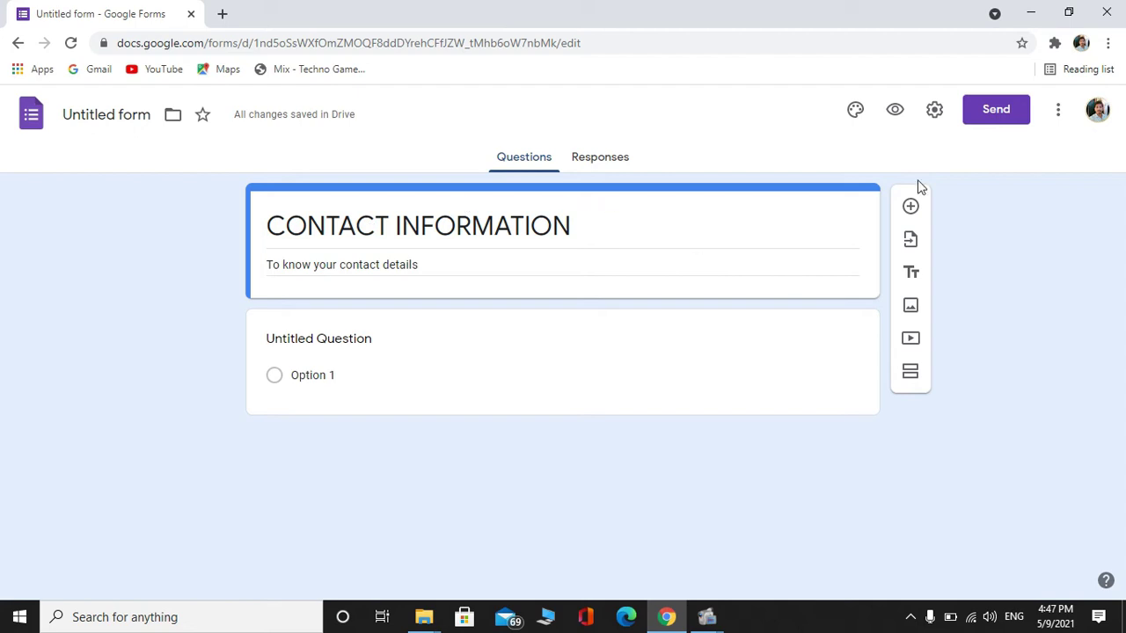
# Insert the colored-pencils image from the Themes gallery as the form header
pyautogui.click(858, 117)
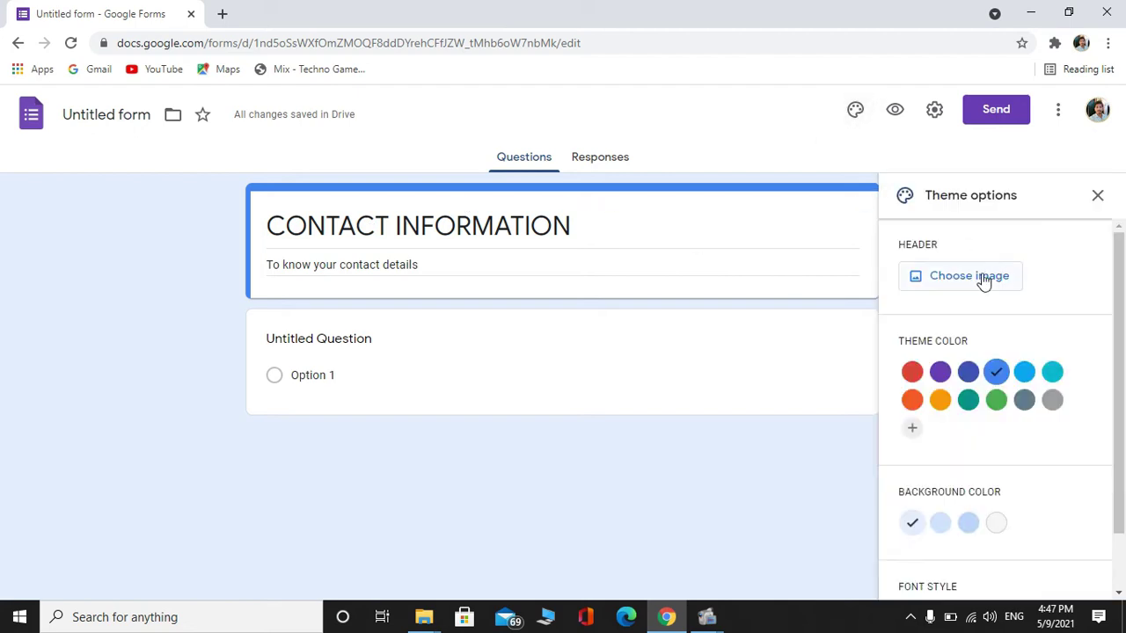
pyautogui.click(982, 277)
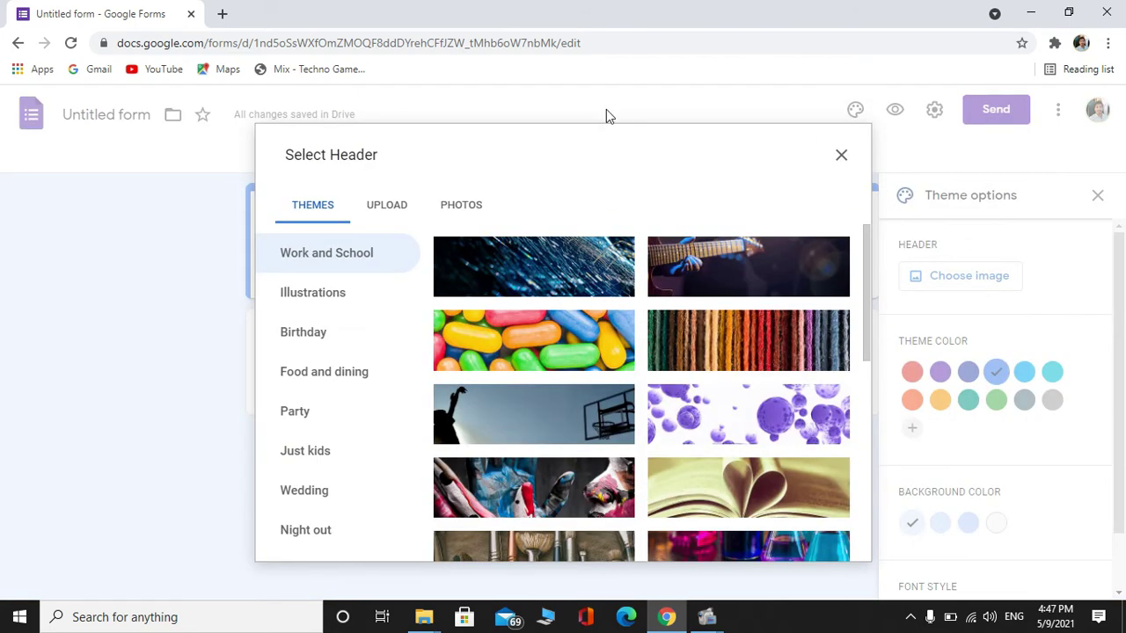
pyautogui.click(384, 211)
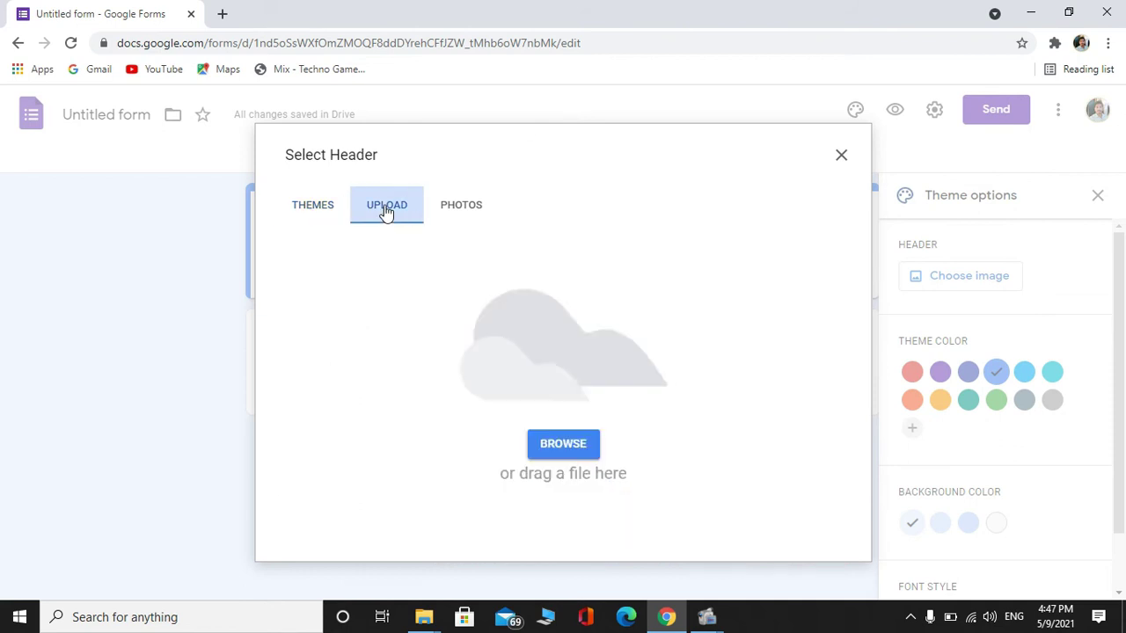
pyautogui.click(323, 212)
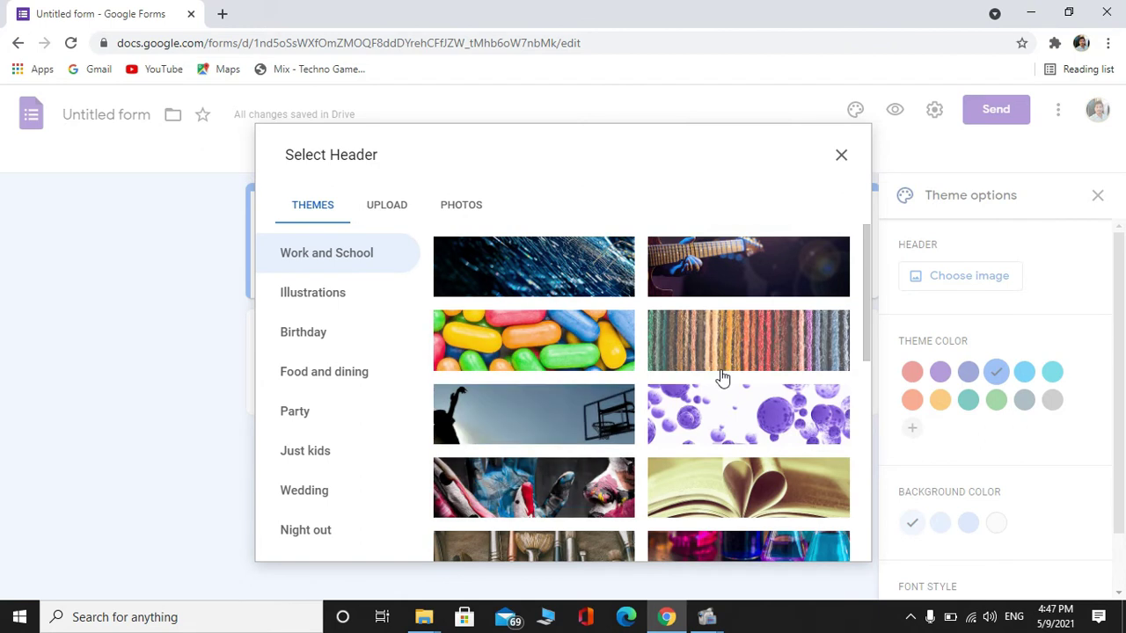
pyautogui.moveTo(869, 279); pyautogui.dragTo(873, 340)
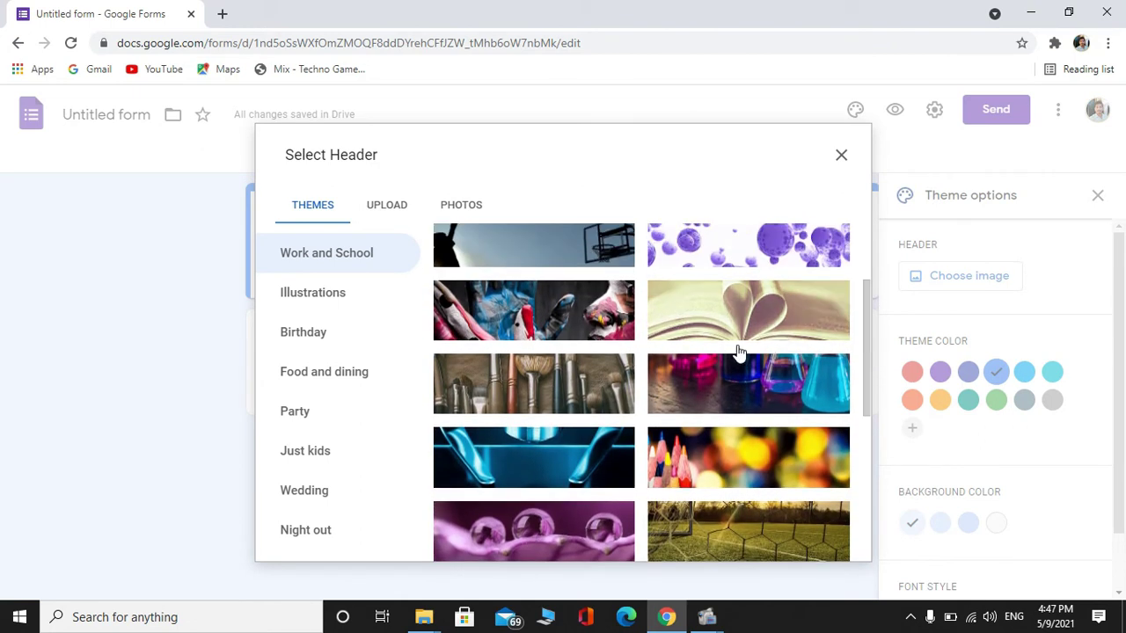
pyautogui.click(710, 475)
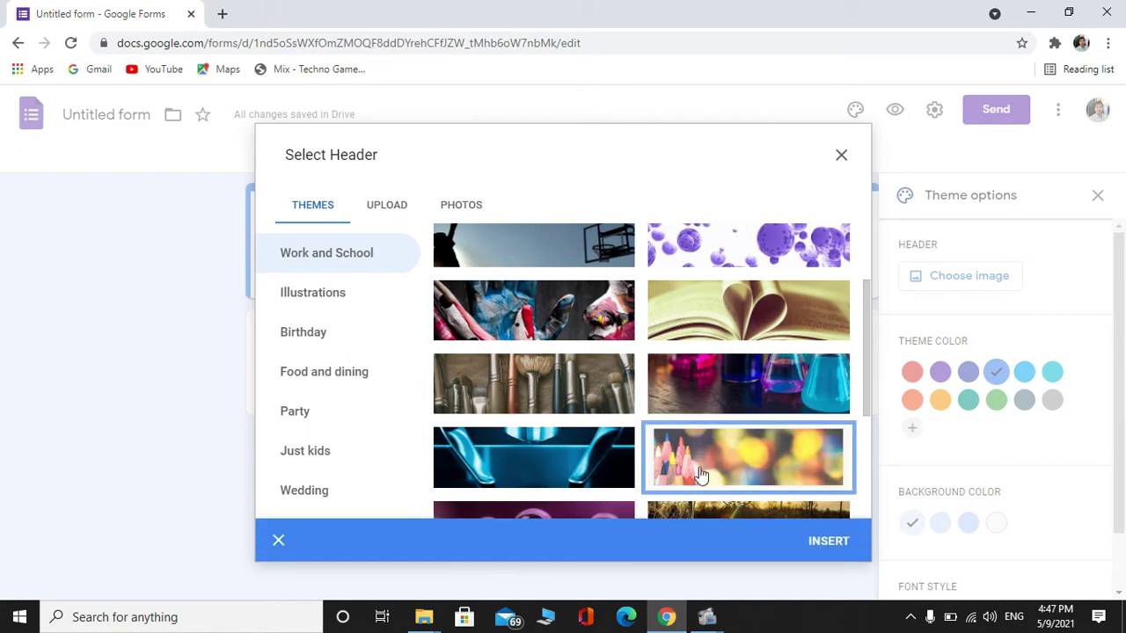
pyautogui.click(827, 542)
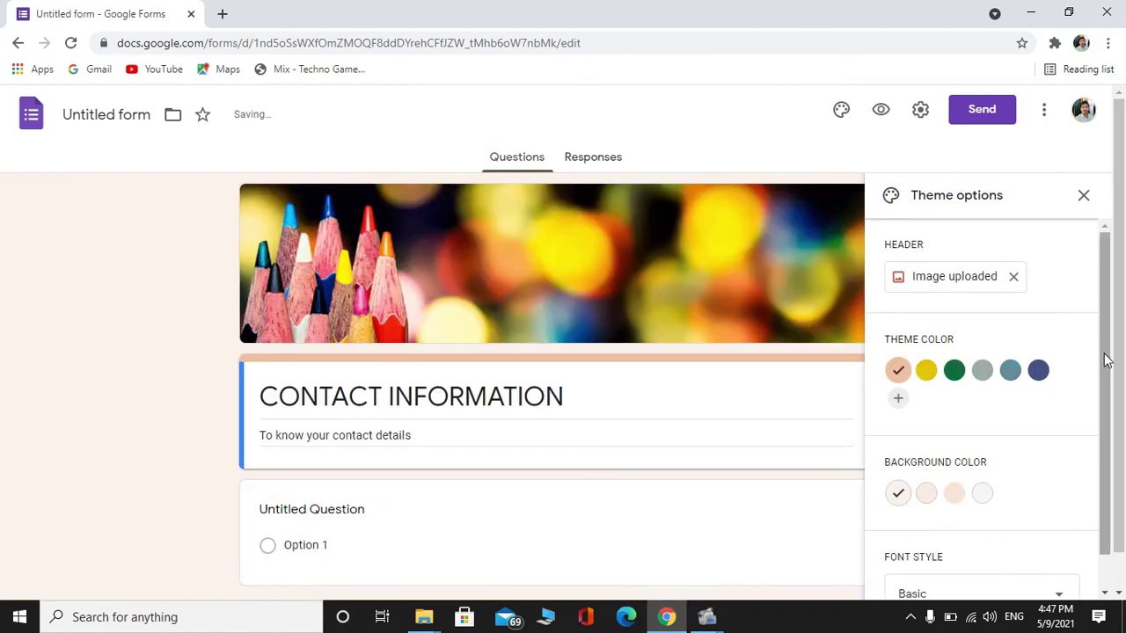
pyautogui.moveTo(1105, 356); pyautogui.dragTo(1115, 389)
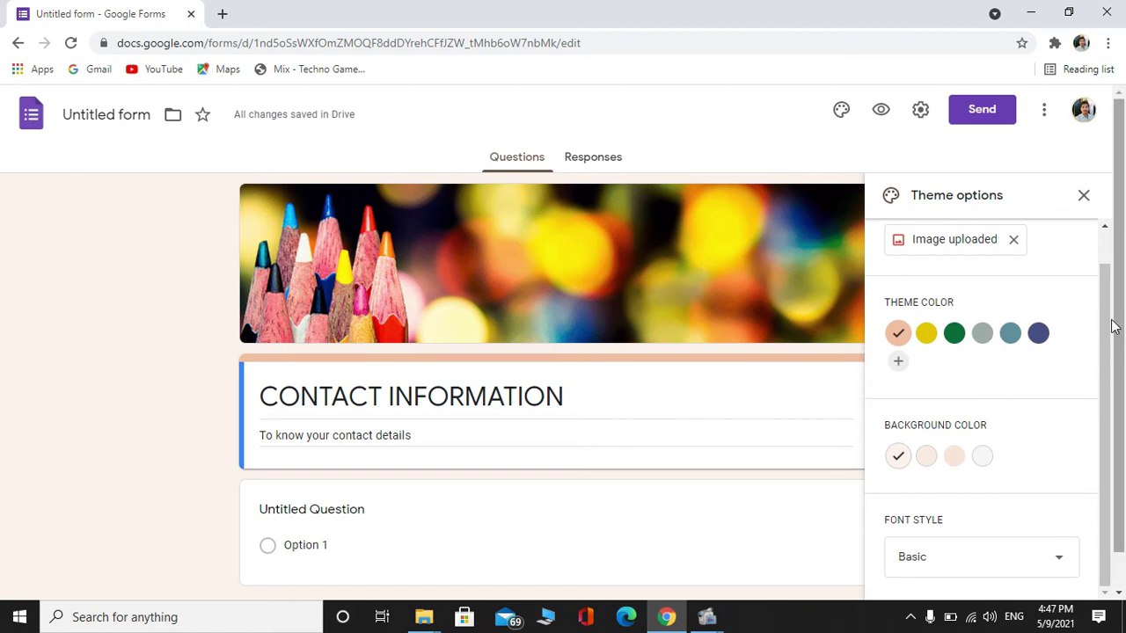
pyautogui.scroll(-1, 490, 125)
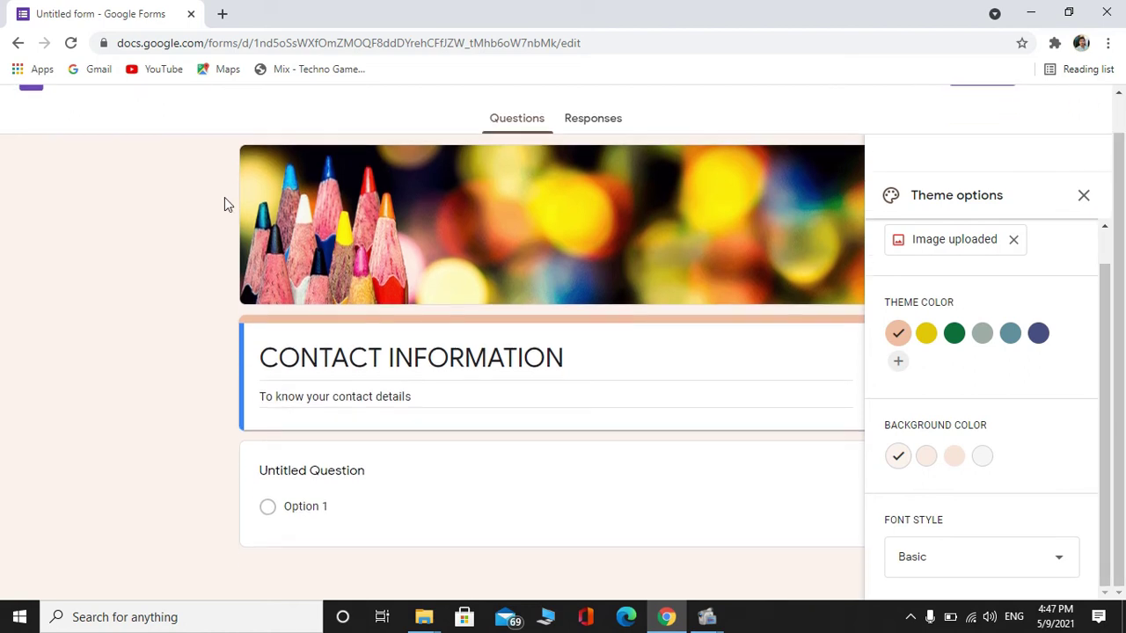
pyautogui.click(420, 385)
pyautogui.click(421, 432)
# Rename the first question to 'NAME:' and keep it as Short answer
pyautogui.click(345, 474)
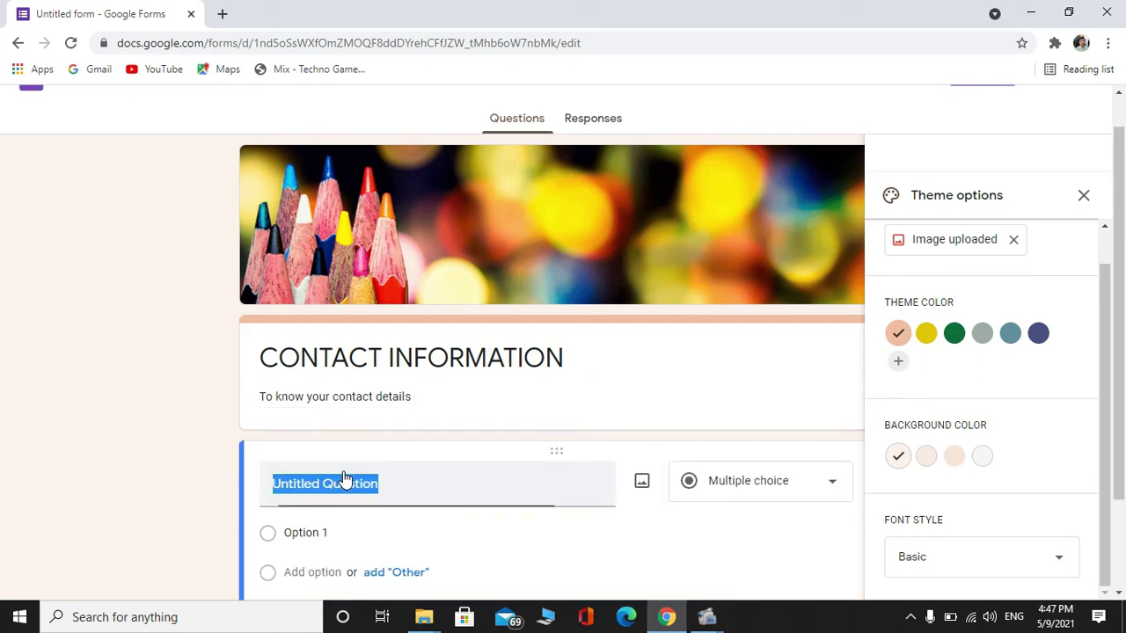
pyautogui.click(390, 484)
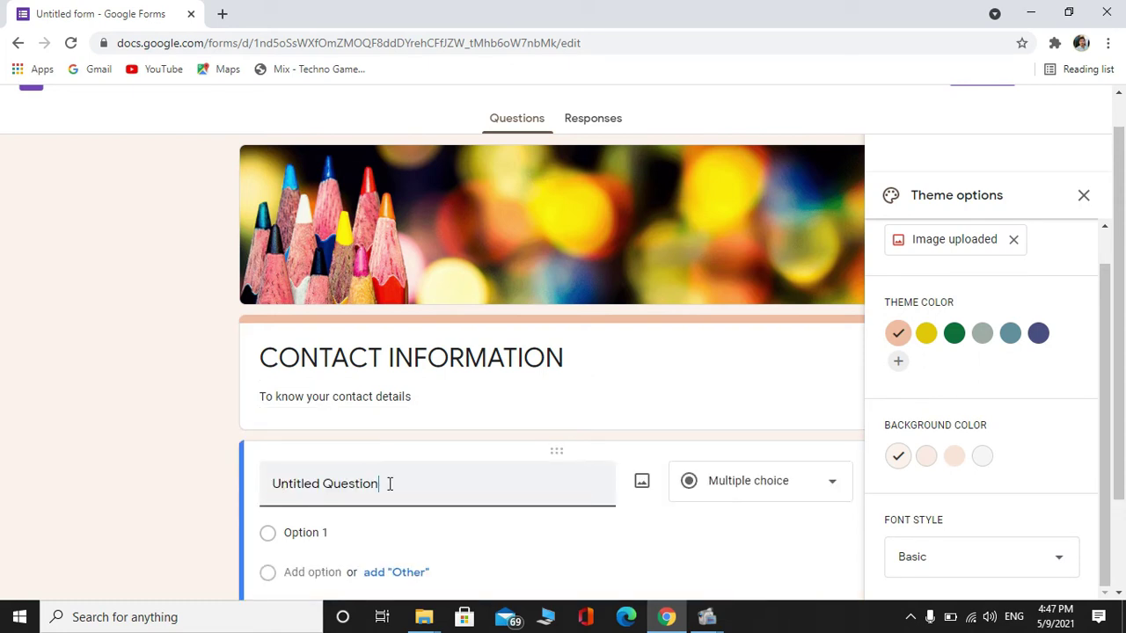
pyautogui.press('BackSpace')
pyautogui.press('BackSpace')
pyautogui.press('BackSpace')
pyautogui.press('BackSpace')
pyautogui.press('BackSpace')
pyautogui.press('BackSpace')
pyautogui.press('BackSpace')
pyautogui.press('BackSpace')
pyautogui.press('BackSpace')
pyautogui.press('BackSpace')
pyautogui.press('BackSpace')
pyautogui.press('BackSpace')
pyautogui.press('BackSpace')
pyautogui.press('BackSpace')
pyautogui.press('BackSpace')
pyautogui.press('BackSpace')
pyautogui.press('BackSpace')
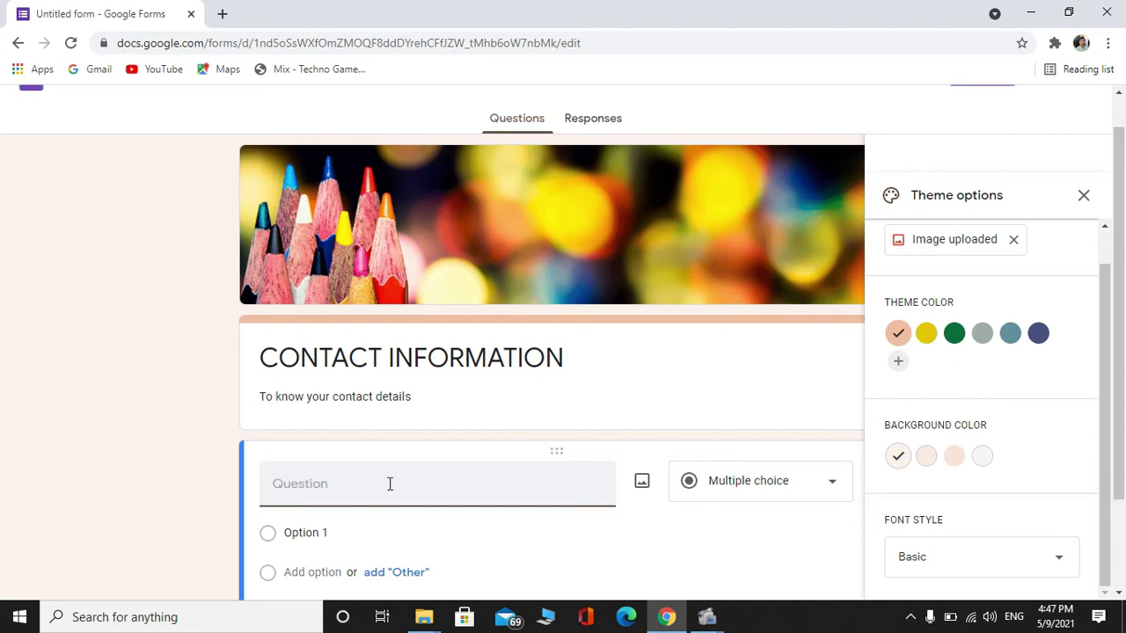
pyautogui.write('NAME:')
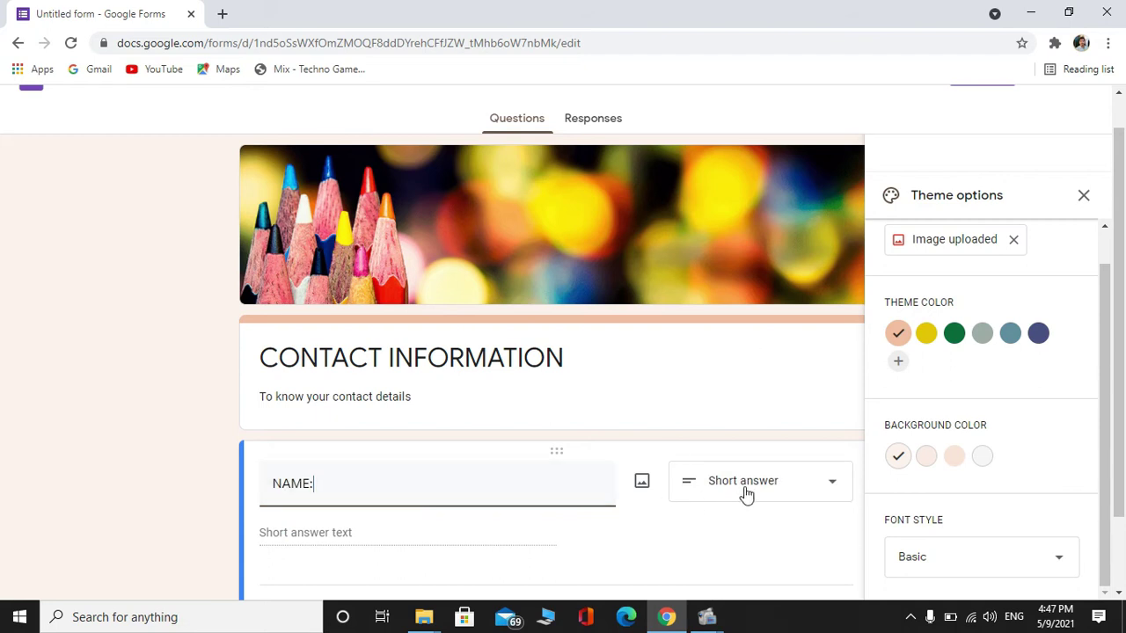
pyautogui.click(746, 494)
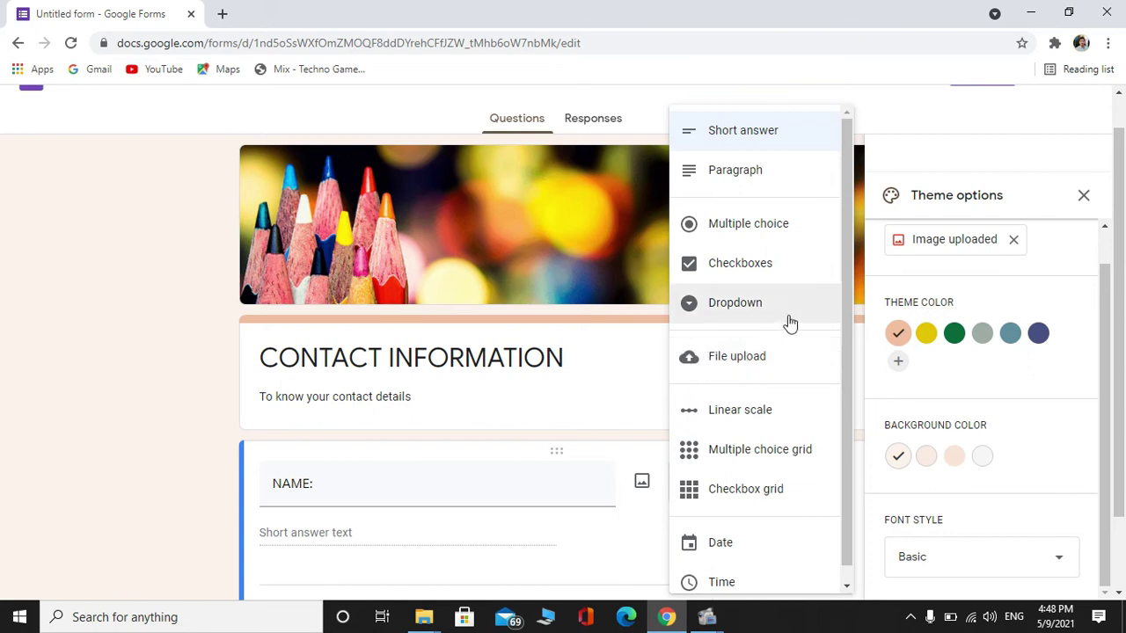
pyautogui.click(612, 375)
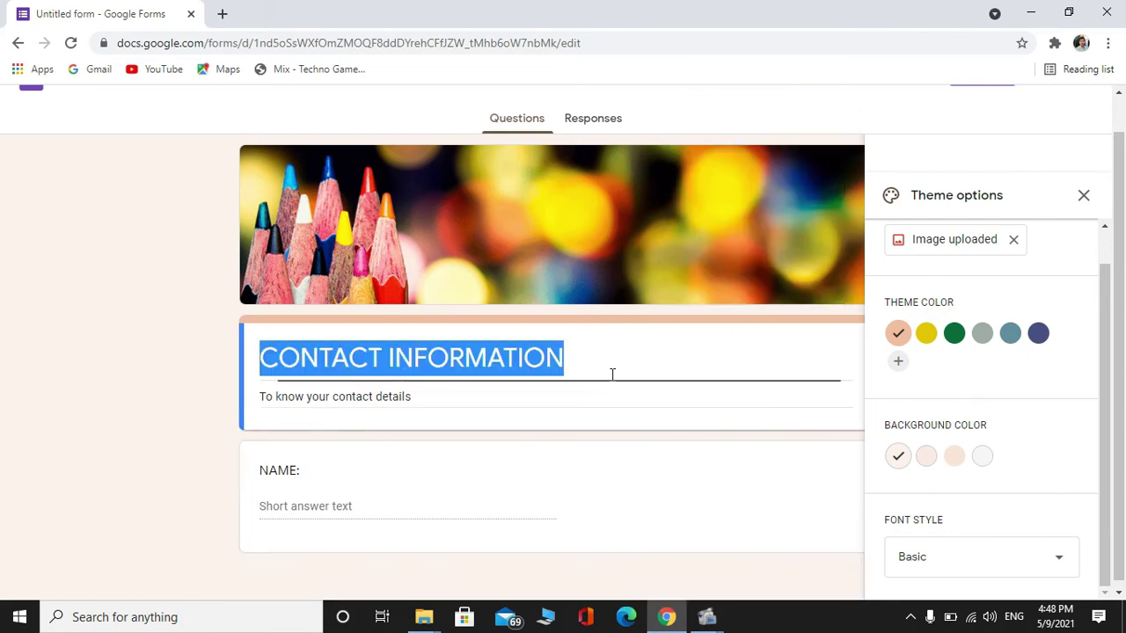
pyautogui.click(420, 506)
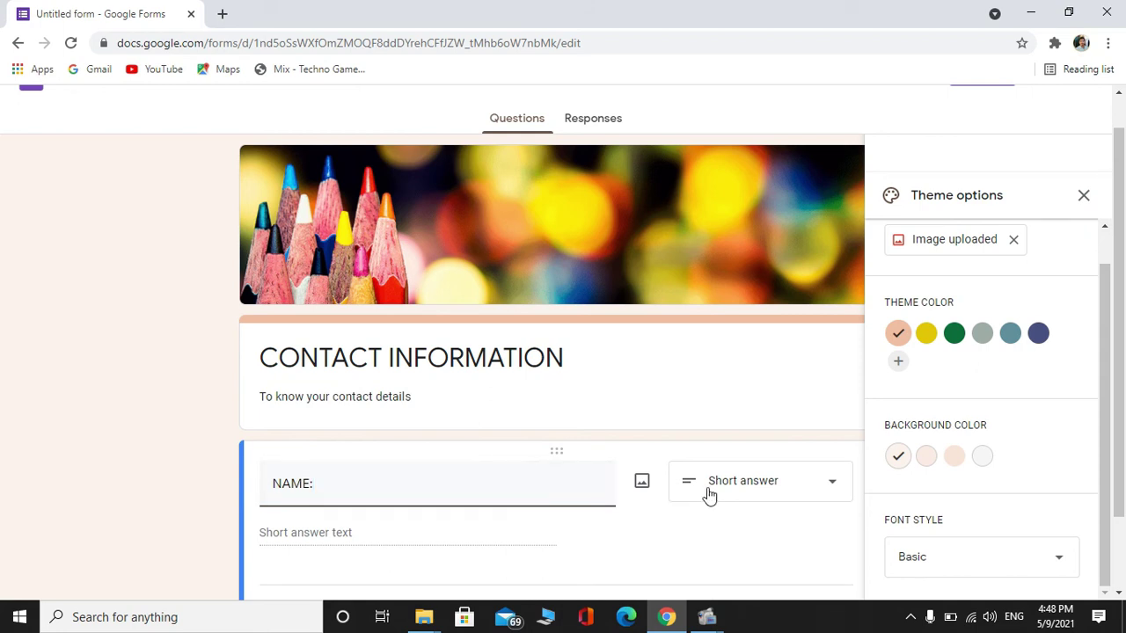
# Switch the NAME: question's Required toggle on
pyautogui.scroll(-2, 1123, 372)
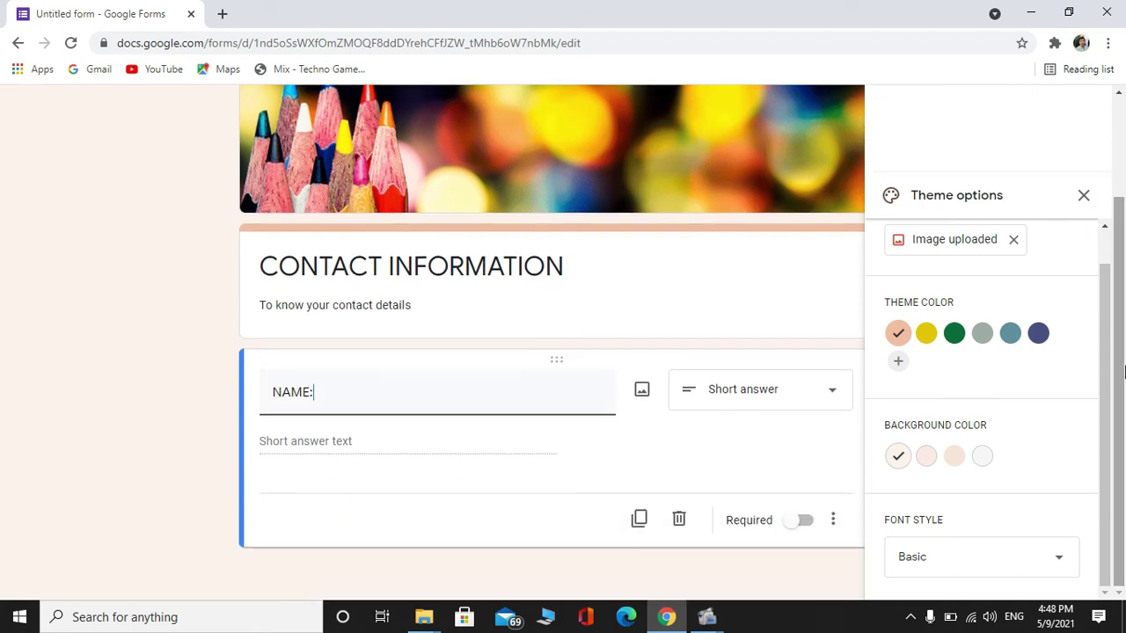
pyautogui.click(798, 526)
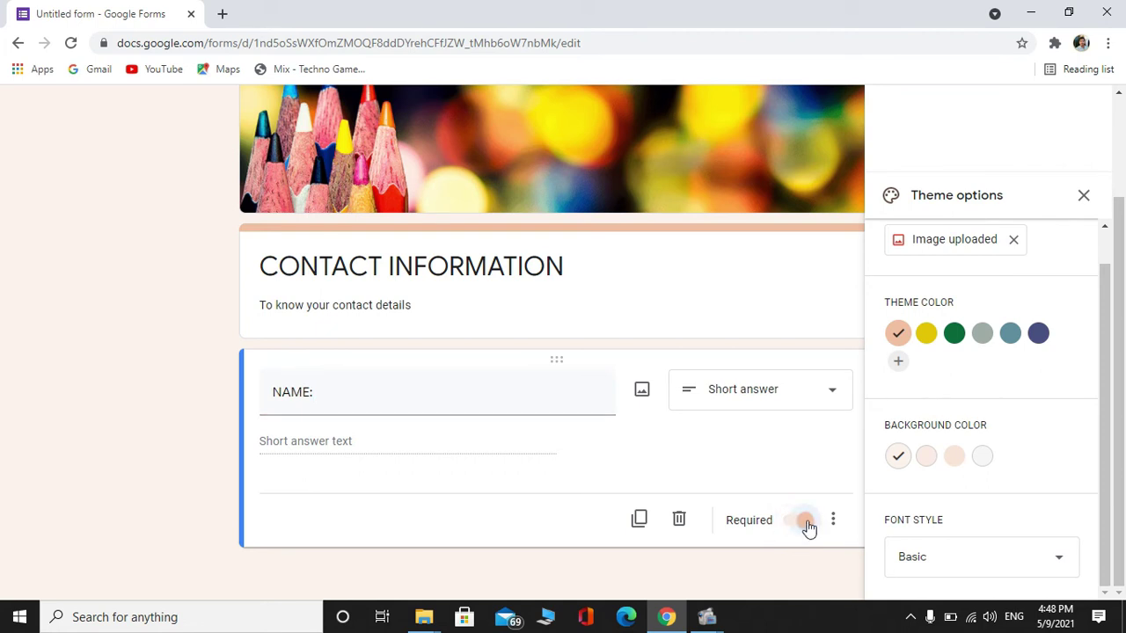
pyautogui.click(806, 526)
pyautogui.click(809, 526)
pyautogui.click(792, 530)
pyautogui.click(792, 531)
# Check the NAME: title and close the Theme options panel
pyautogui.click(322, 403)
pyautogui.click(324, 404)
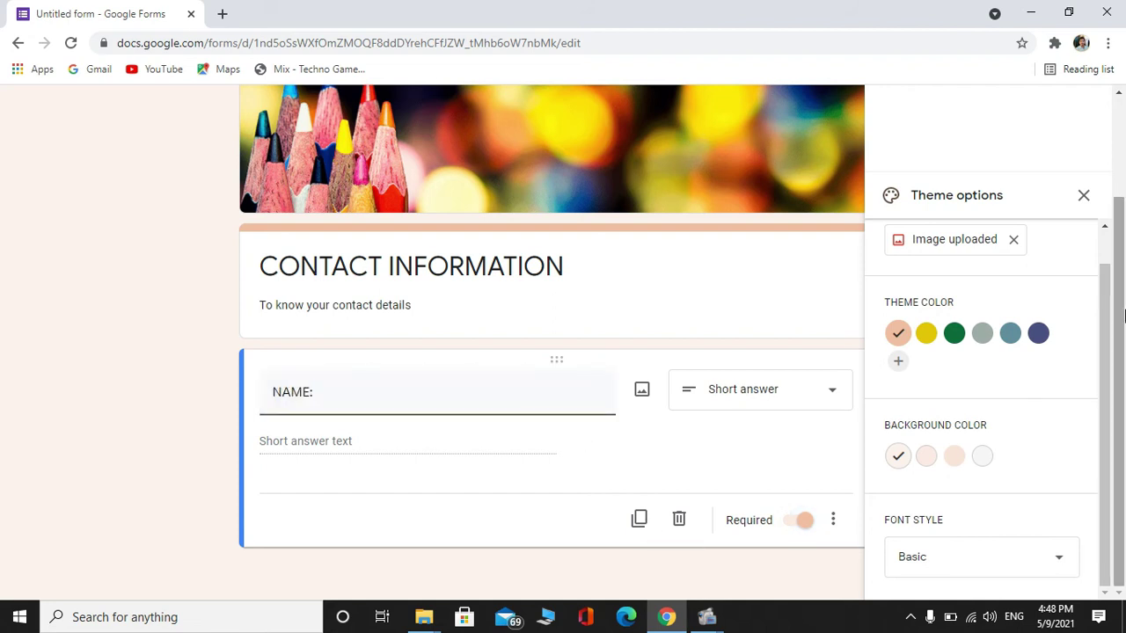
pyautogui.click(636, 570)
pyautogui.click(1083, 195)
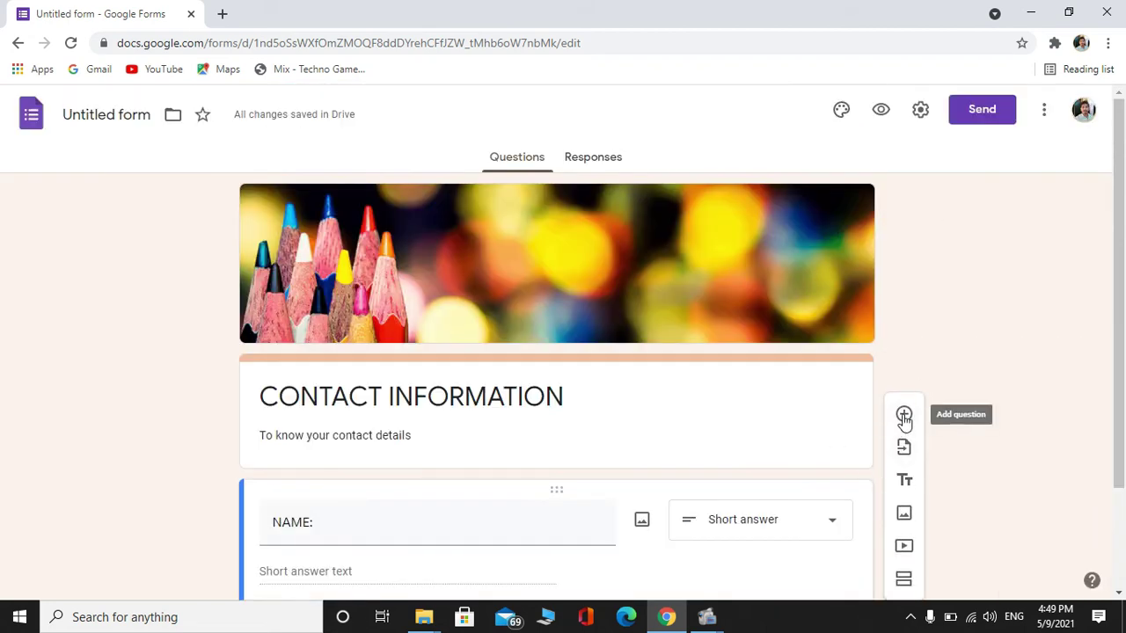
pyautogui.scroll(-2, 905, 419)
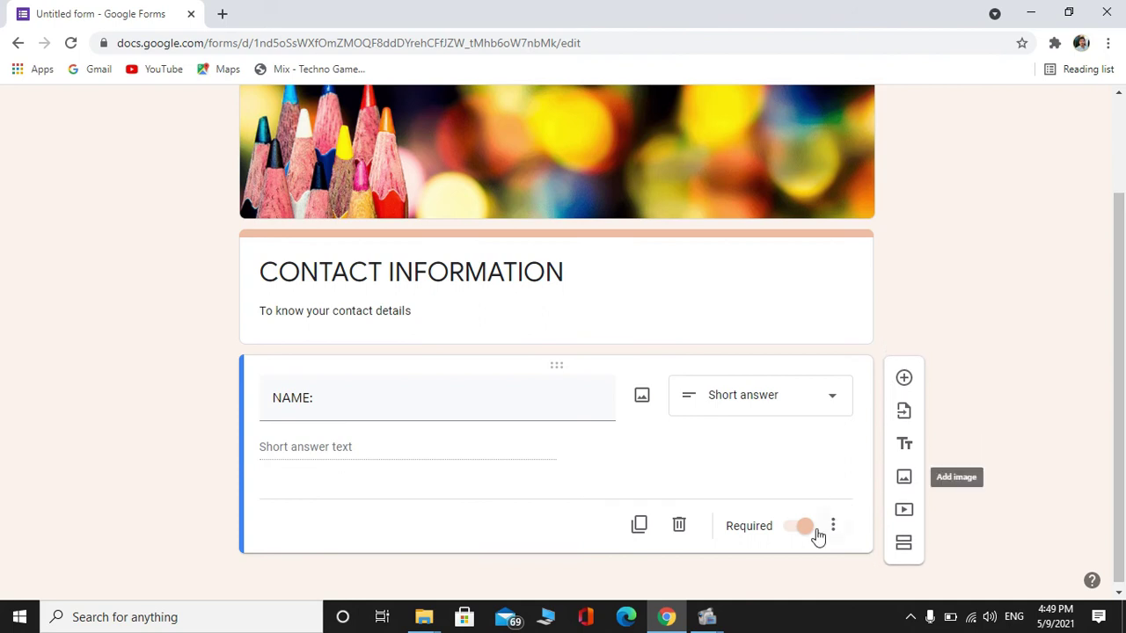
# Add a required Short answer question titled 'PHONE NUMBER:'
pyautogui.click(906, 377)
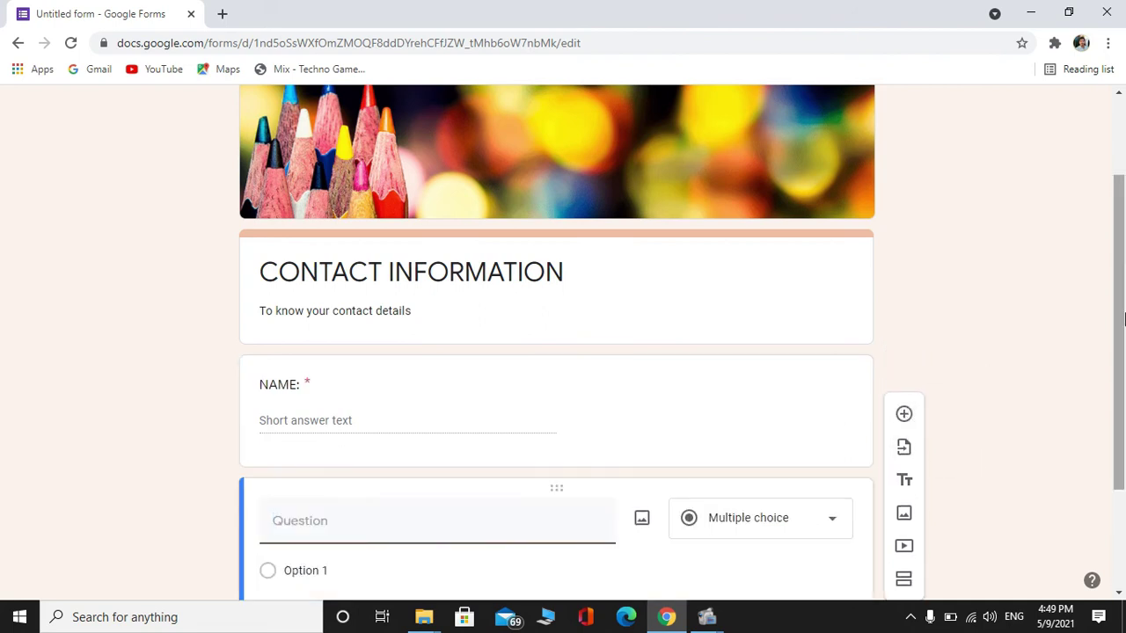
pyautogui.moveTo(1123, 343); pyautogui.dragTo(1123, 440)
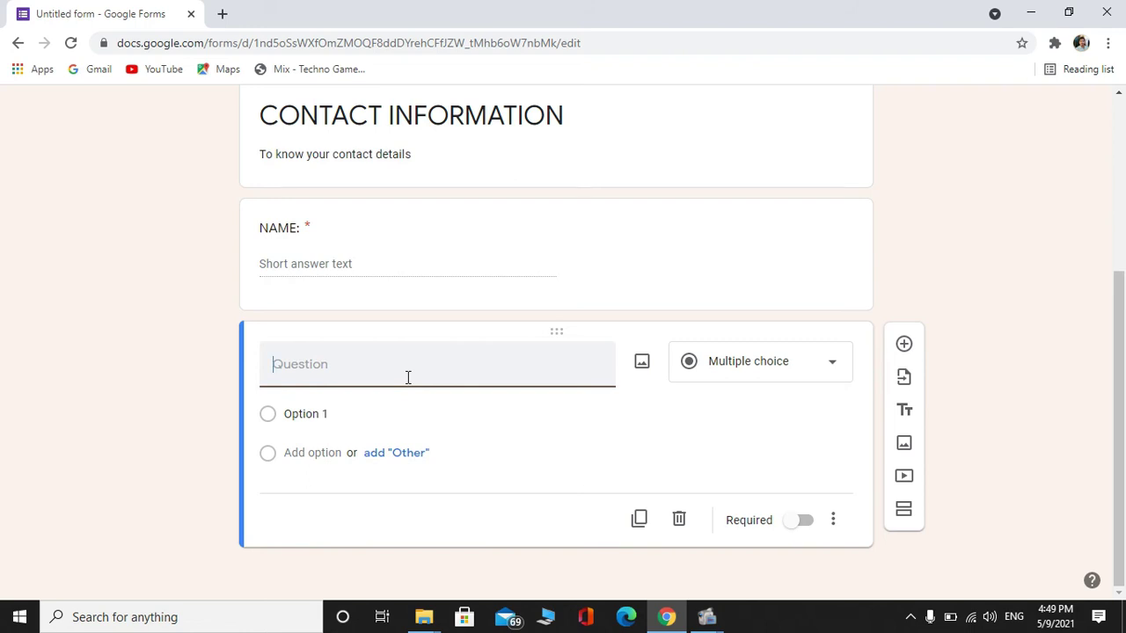
pyautogui.write('PHONE NUMBER:')
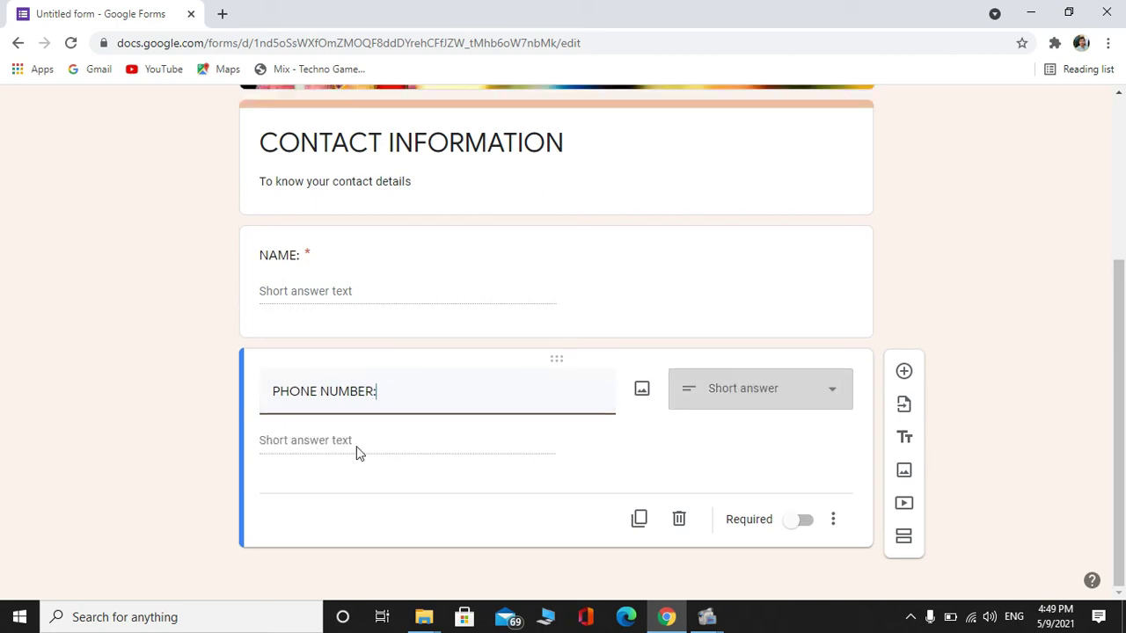
pyautogui.click(735, 394)
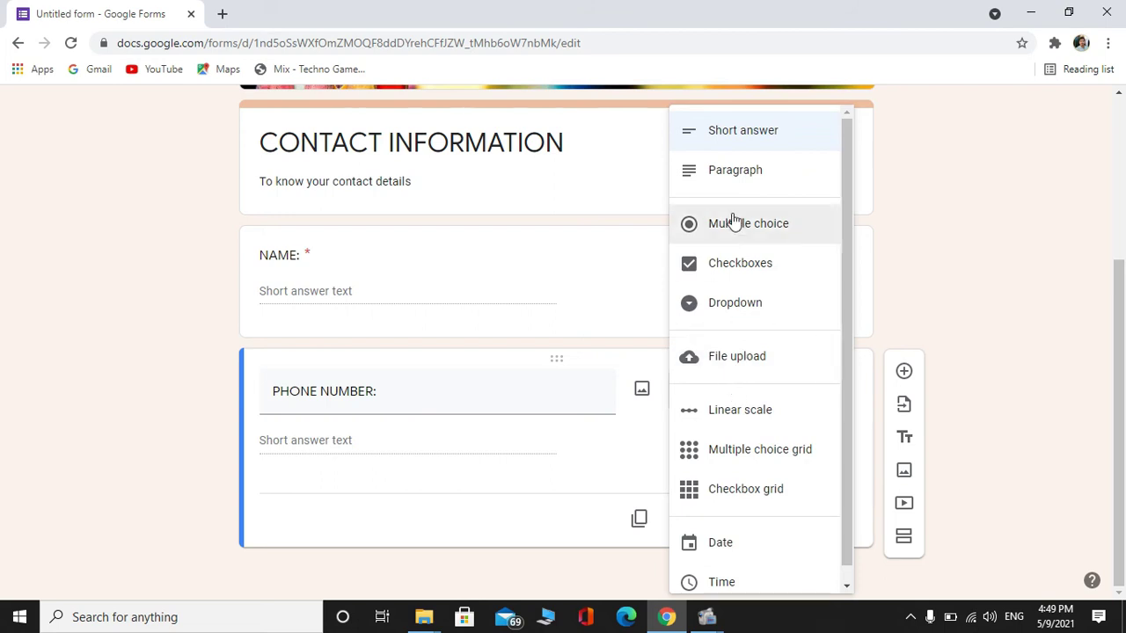
pyautogui.click(745, 130)
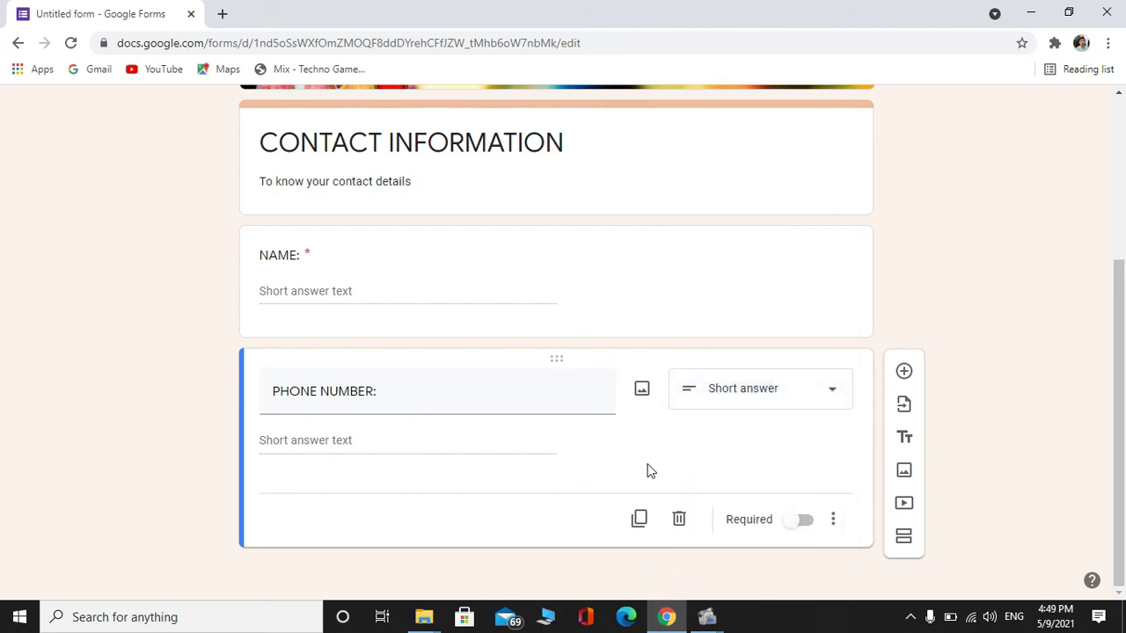
pyautogui.click(797, 526)
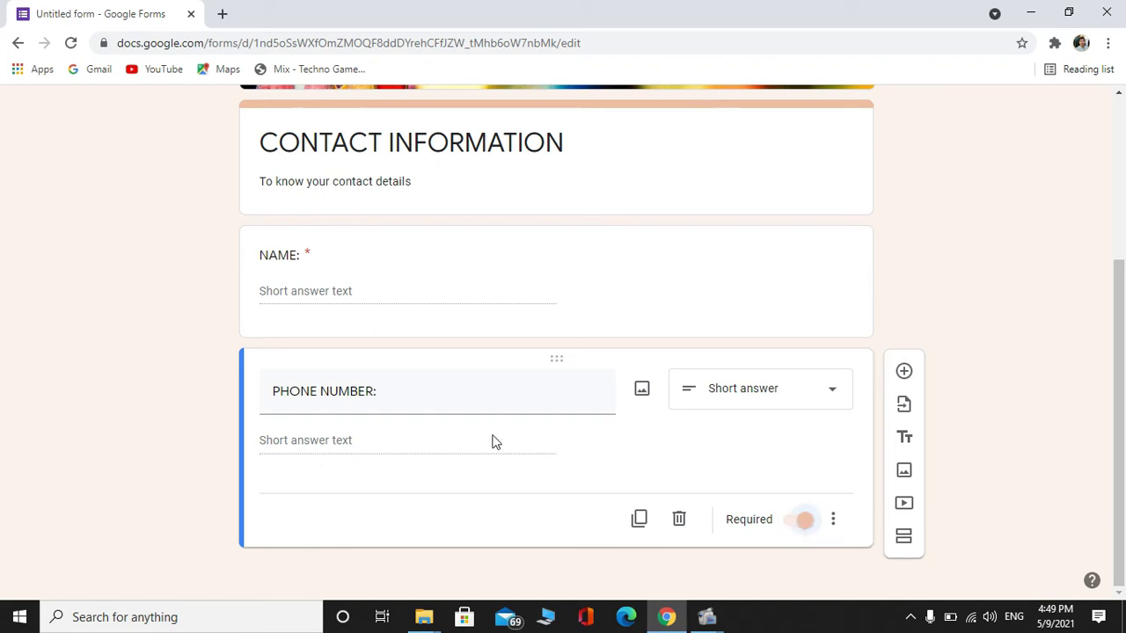
pyautogui.click(833, 520)
pyautogui.click(736, 486)
# Turn on response validation for the PHONE NUMBER: question
pyautogui.click(833, 521)
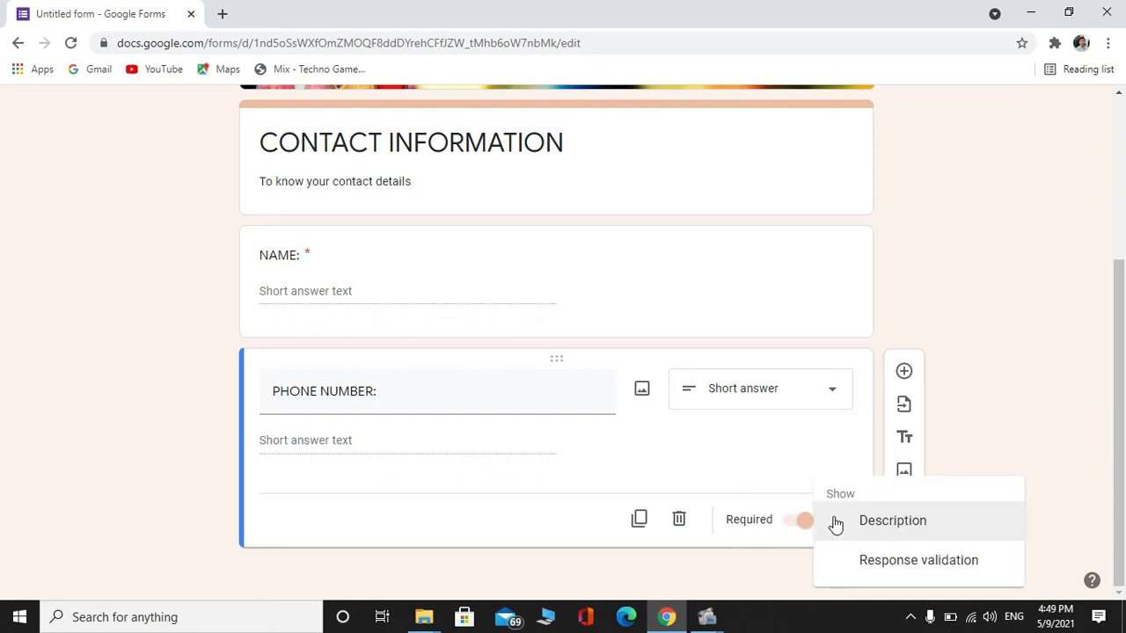
pyautogui.click(895, 556)
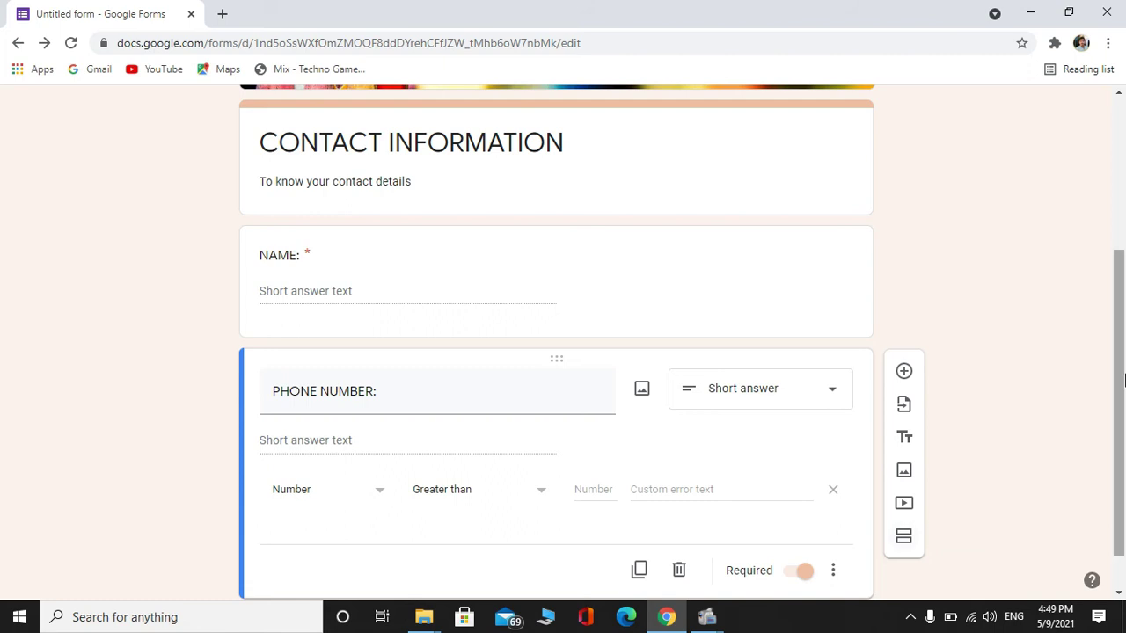
pyautogui.scroll(-1, 1123, 409)
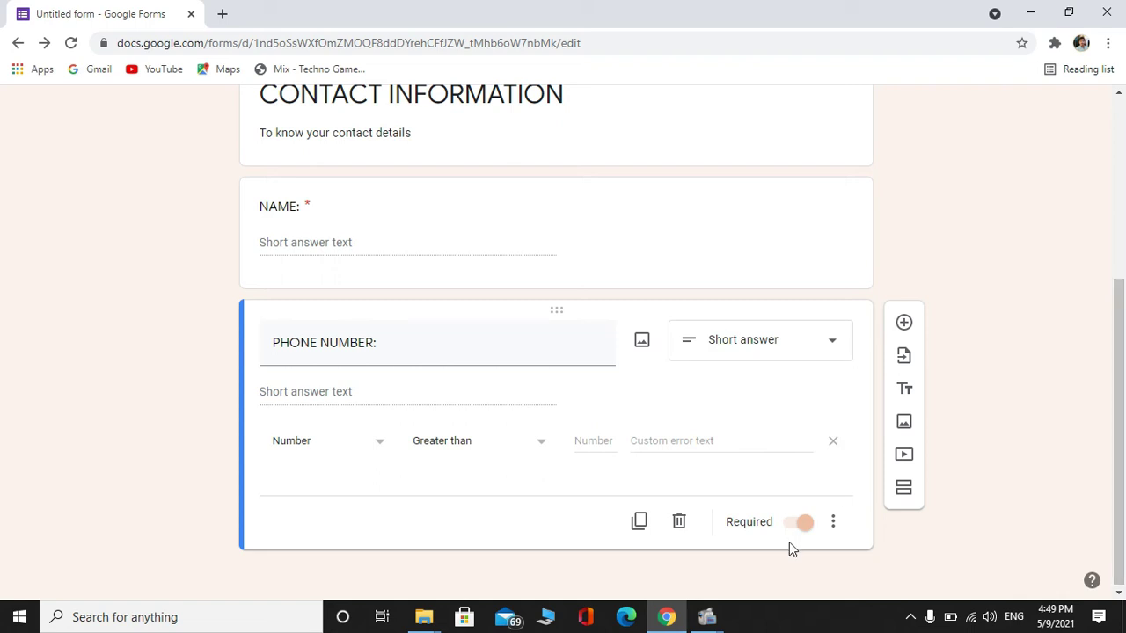
pyautogui.click(832, 523)
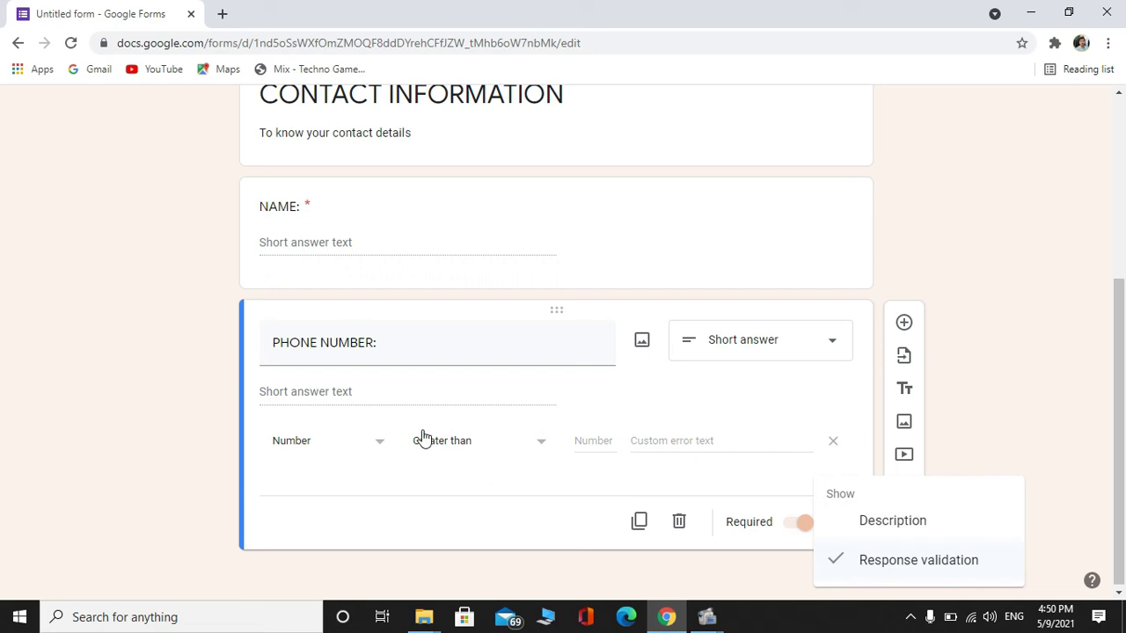
pyautogui.click(397, 350)
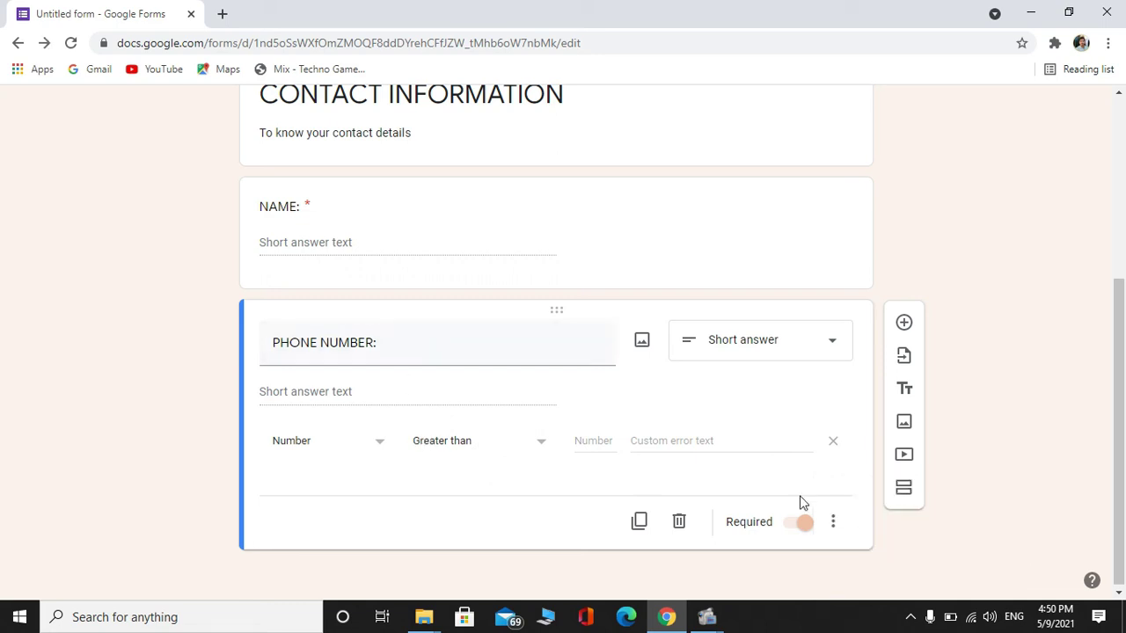
# Keep the Number / Greater than rule with the error text 'please check number you have entered'
pyautogui.click(371, 438)
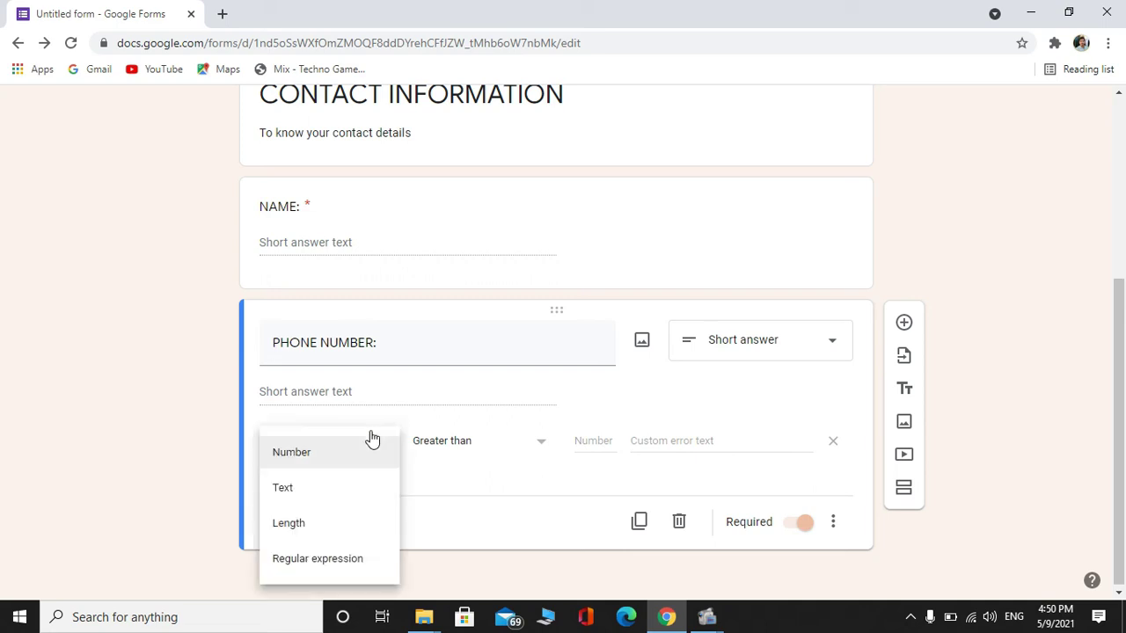
pyautogui.click(320, 459)
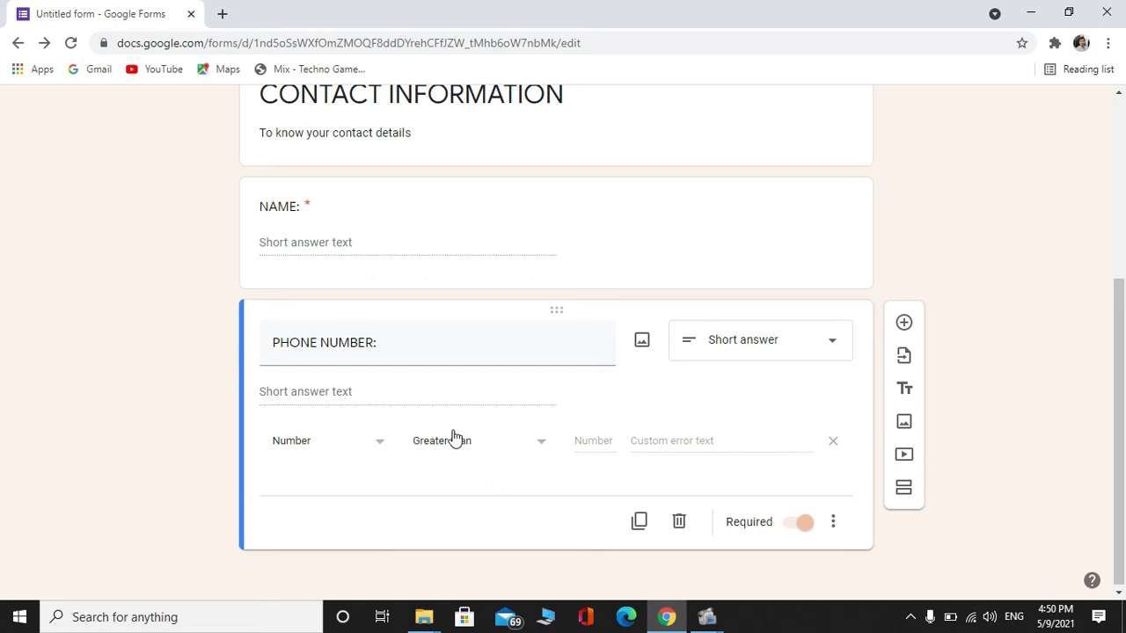
pyautogui.click(525, 455)
pyautogui.click(317, 454)
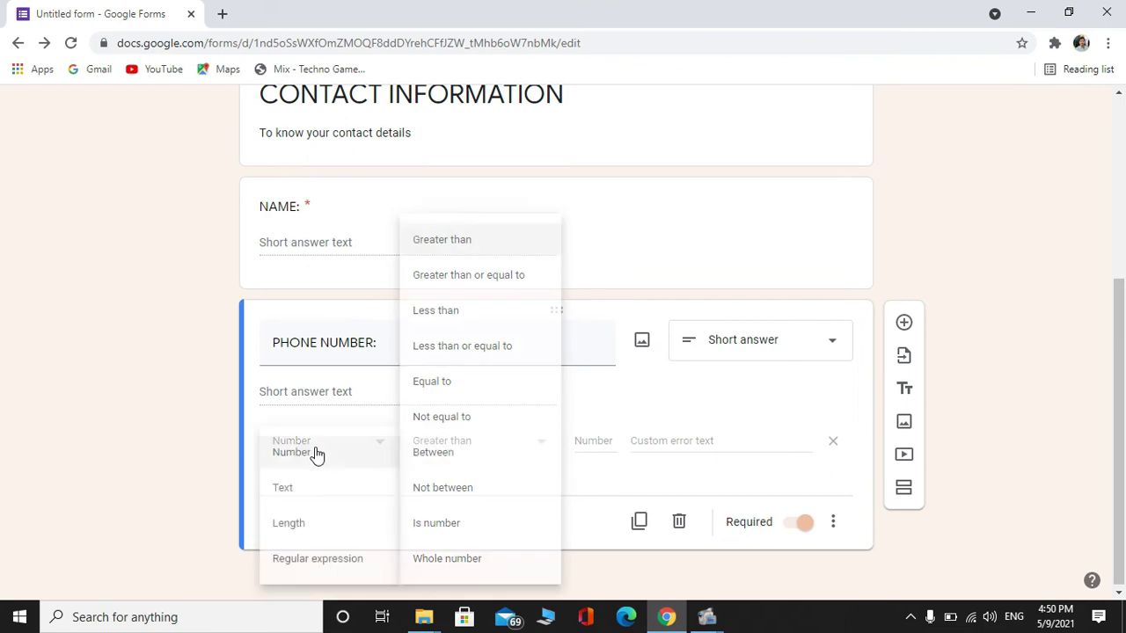
pyautogui.click(314, 454)
pyautogui.click(671, 449)
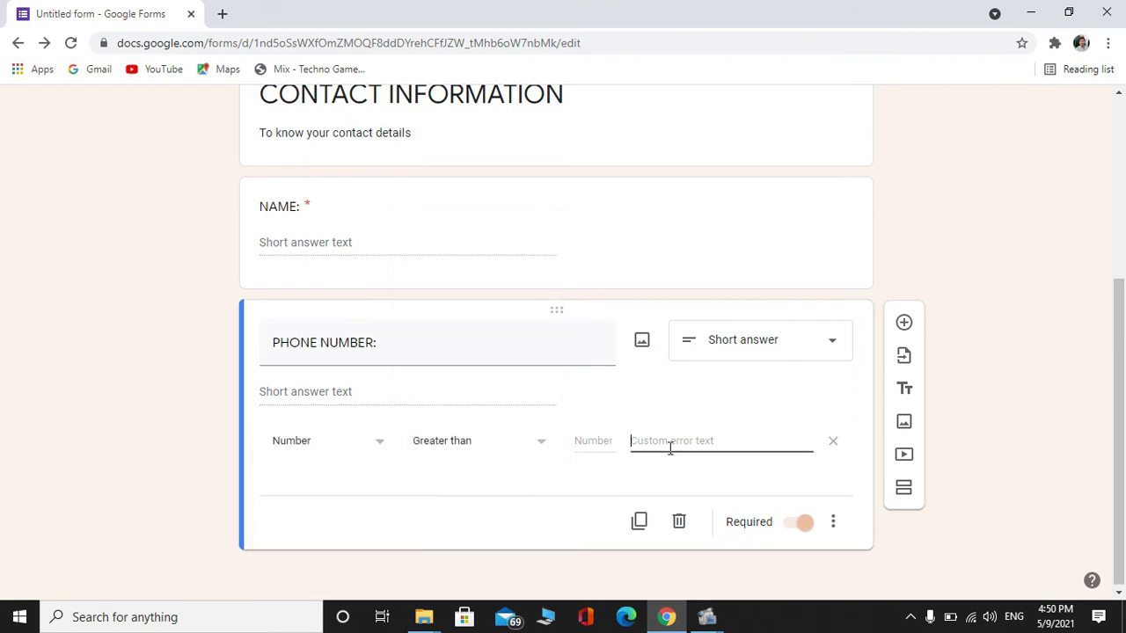
pyautogui.write('please check number you have entere')
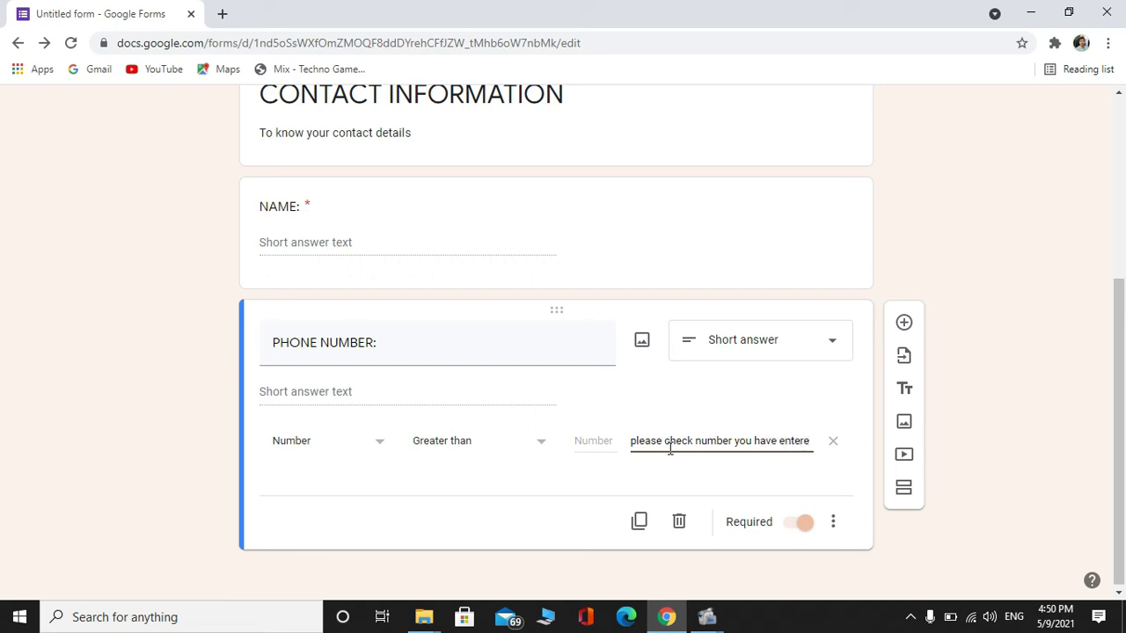
pyautogui.write('d')
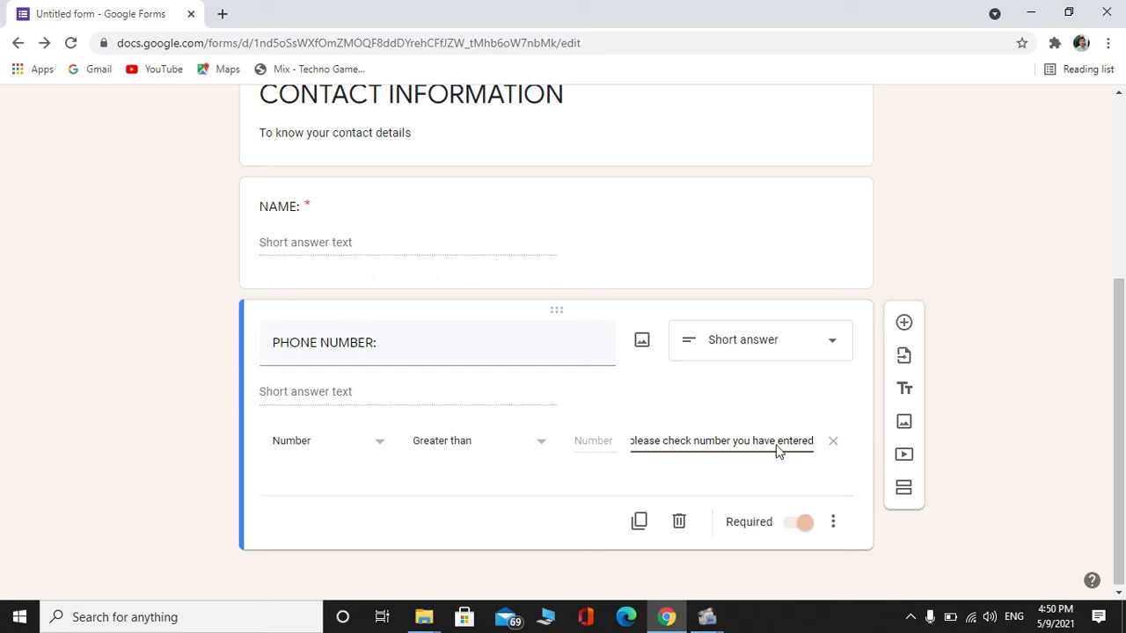
pyautogui.moveTo(1123, 391); pyautogui.dragTo(1123, 502)
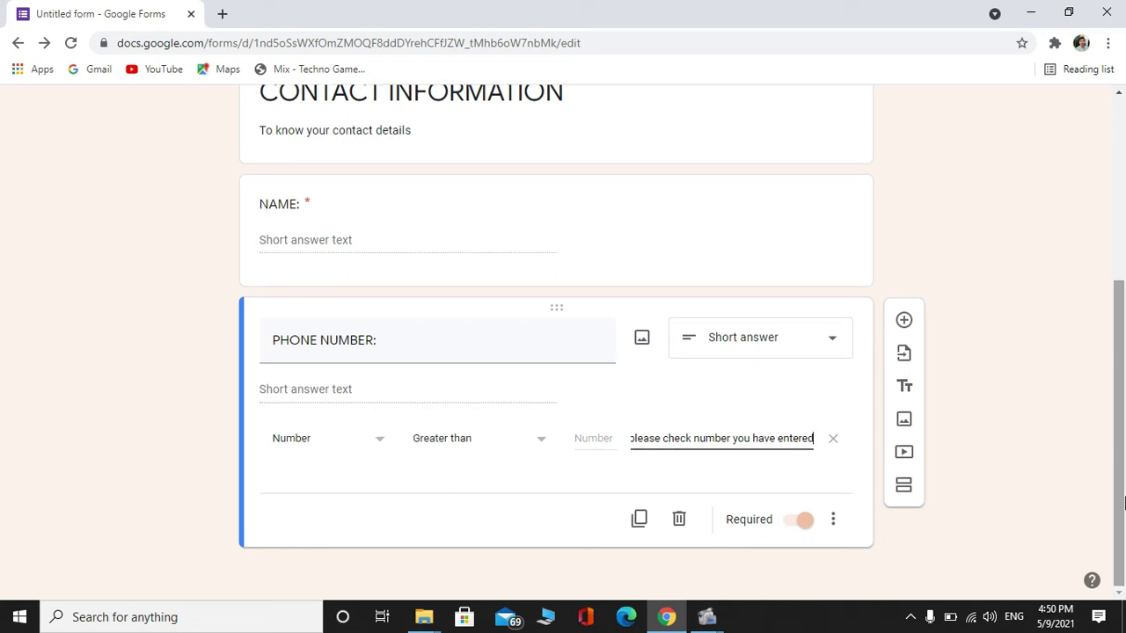
# Add a new question titled 'EMAIL:' below PHONE NUMBER
pyautogui.click(904, 322)
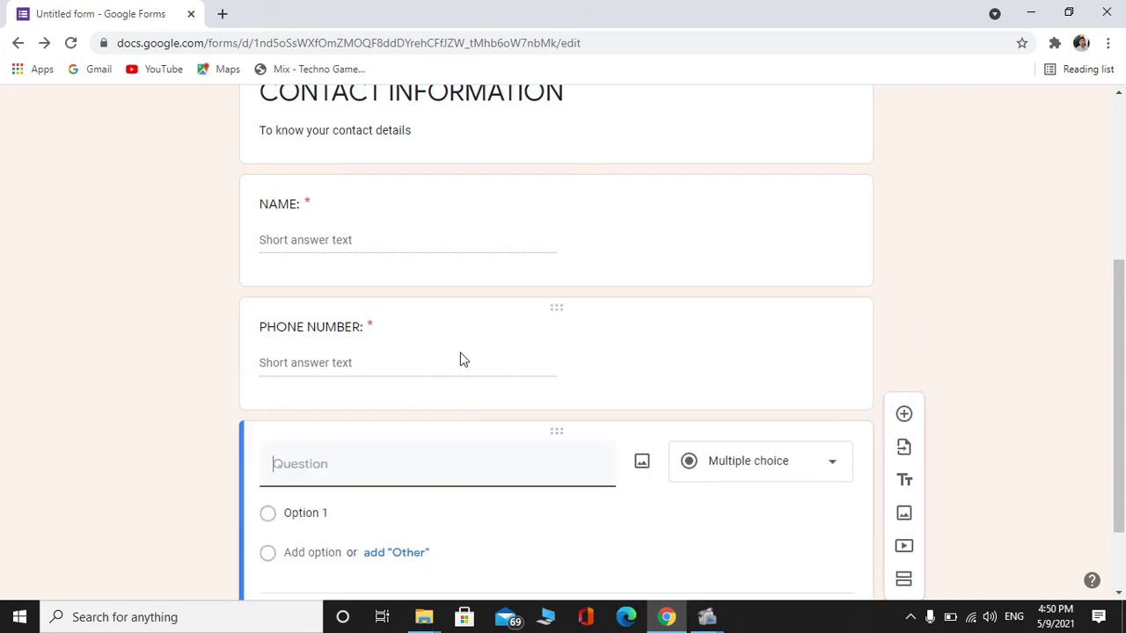
pyautogui.click(292, 470)
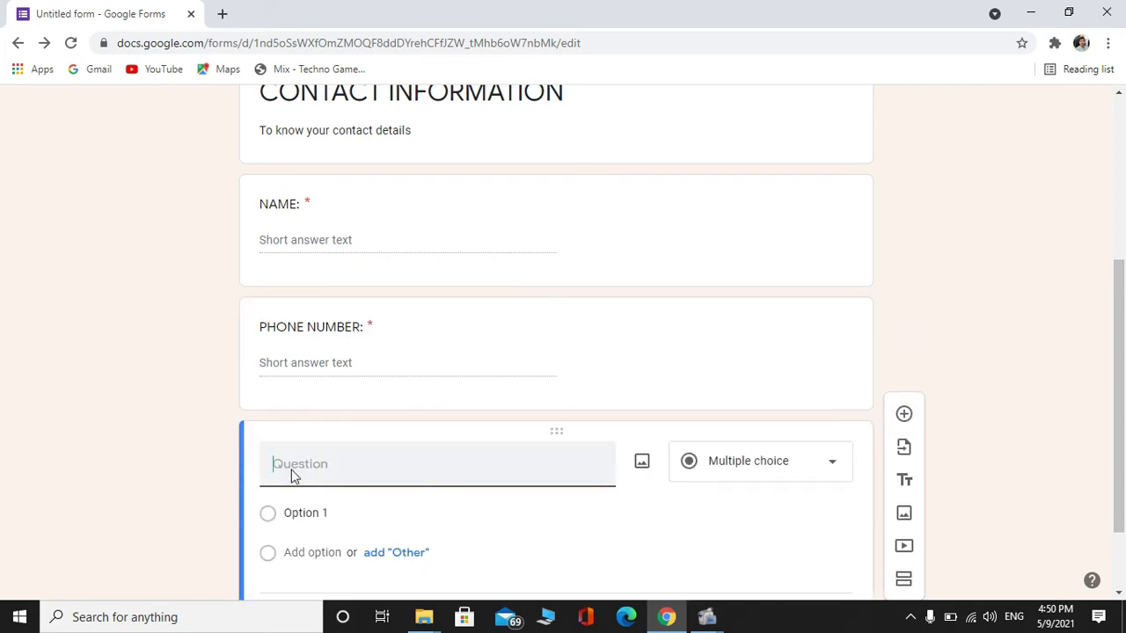
pyautogui.write('EMAIL')
pyautogui.write(':')
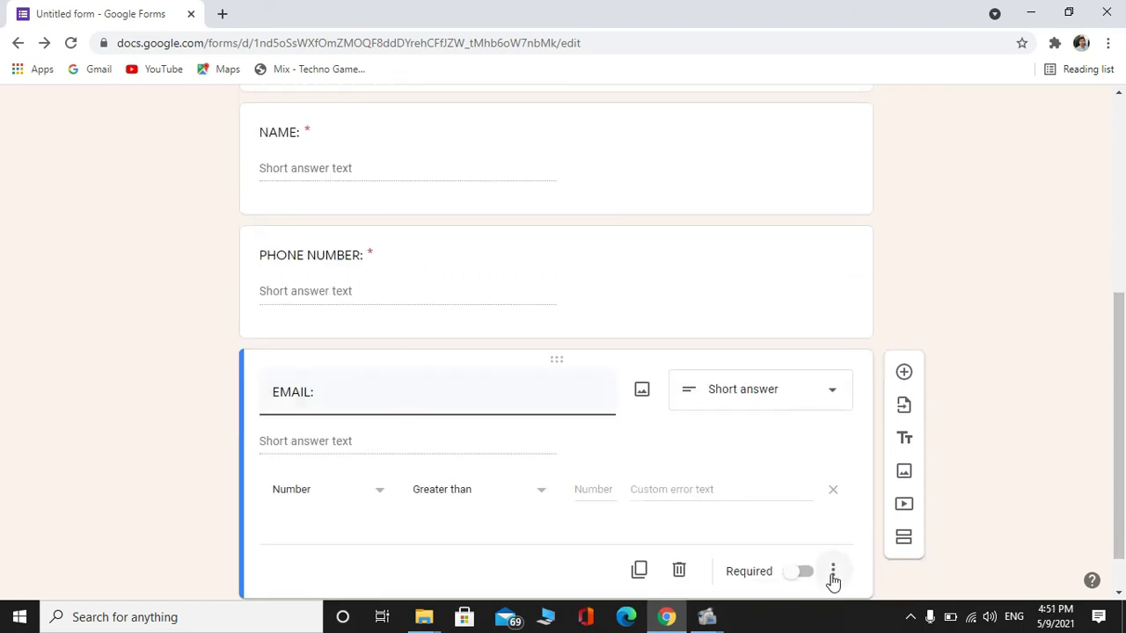
# Make the question required with response validation, retitled 'E-MAIL:'
pyautogui.click(834, 572)
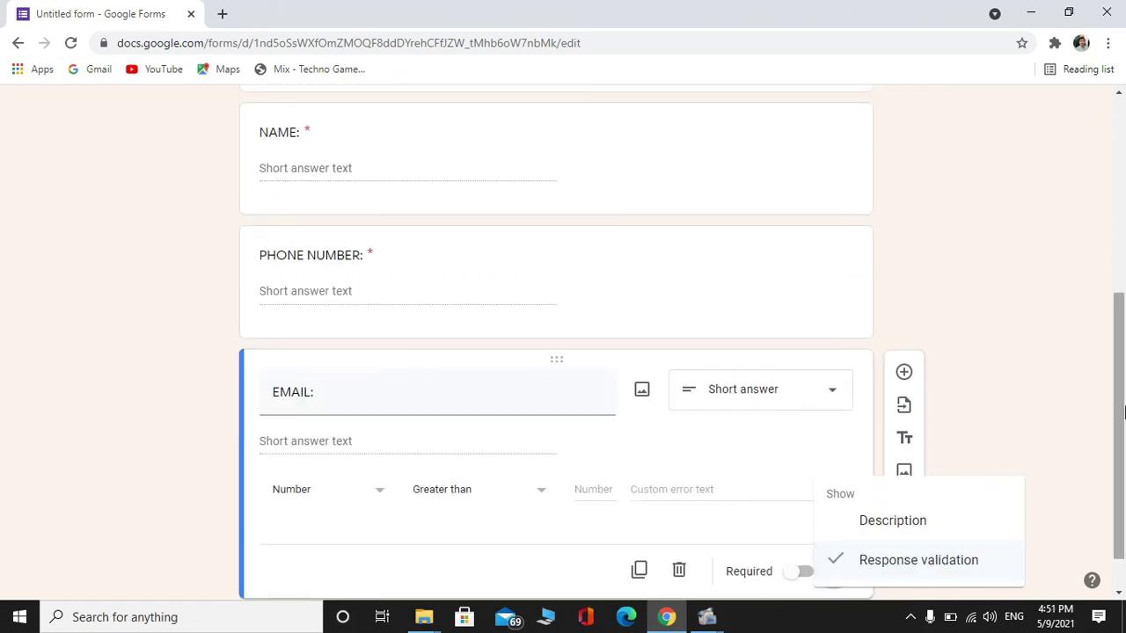
pyautogui.scroll(-1, 1122, 413)
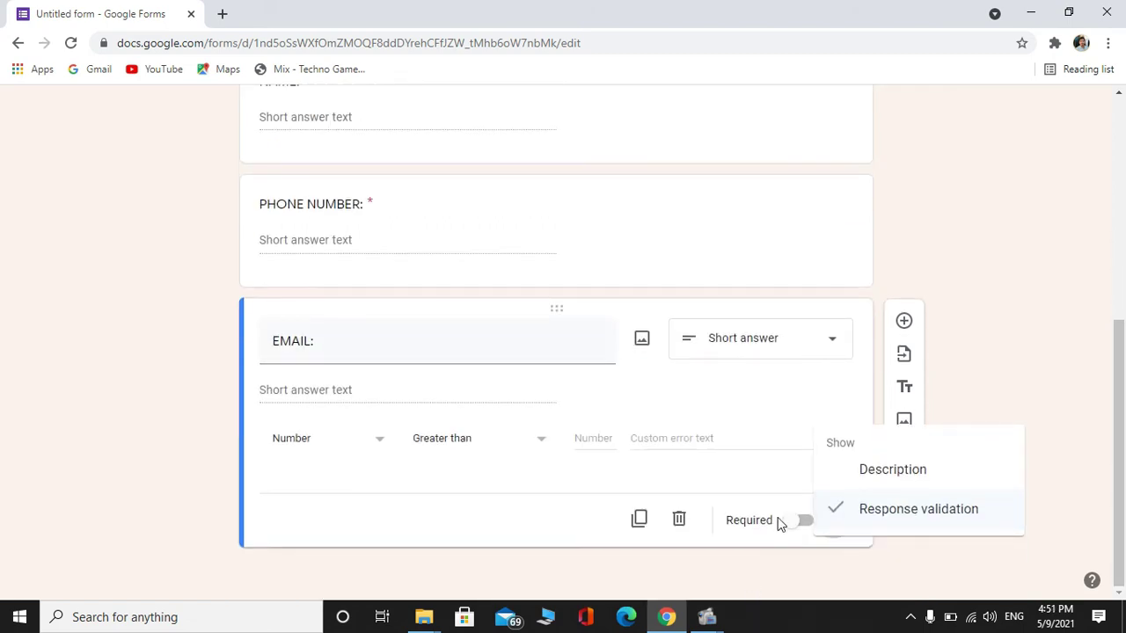
pyautogui.click(778, 525)
pyautogui.click(805, 573)
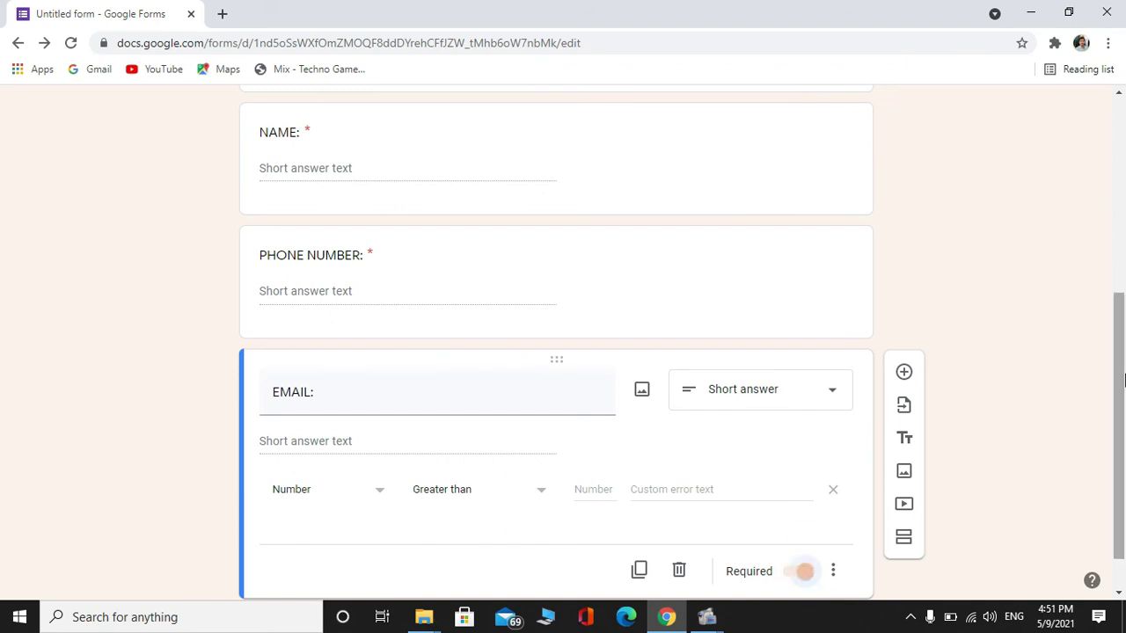
pyautogui.scroll(-1, 1123, 378)
pyautogui.tripleClick(387, 350)
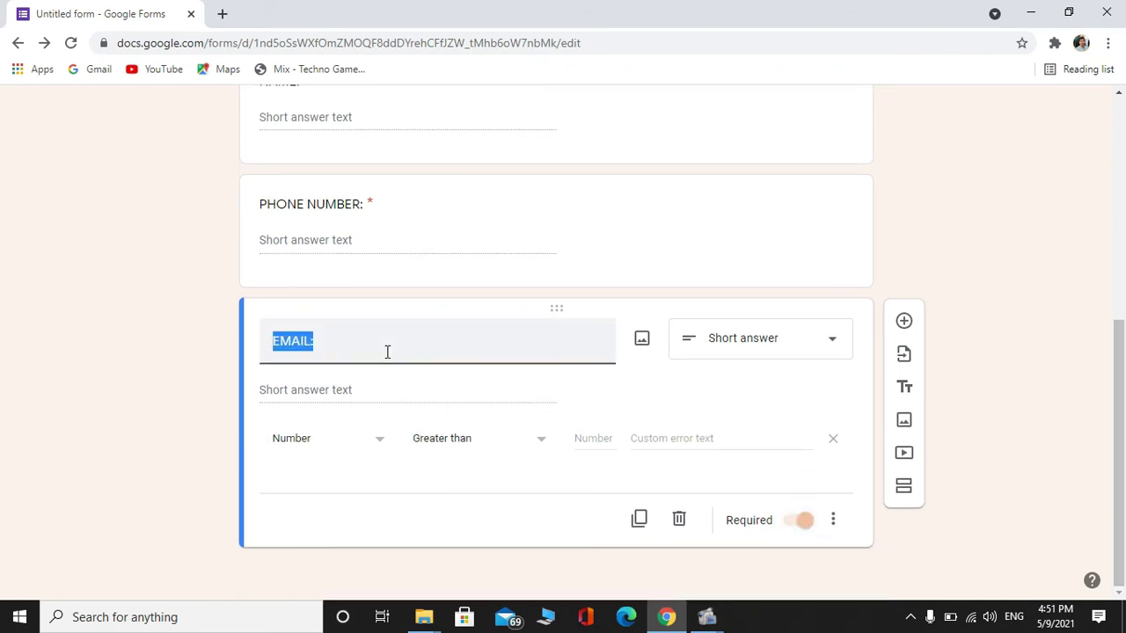
pyautogui.press('BackSpace')
pyautogui.write('E')
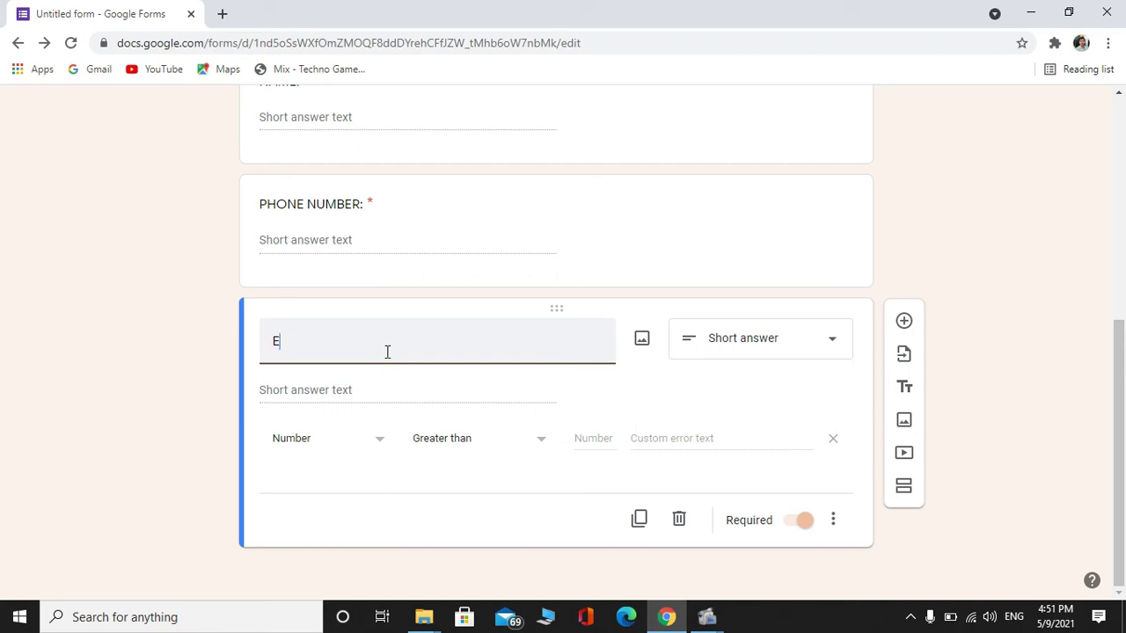
pyautogui.write('-MAIL:')
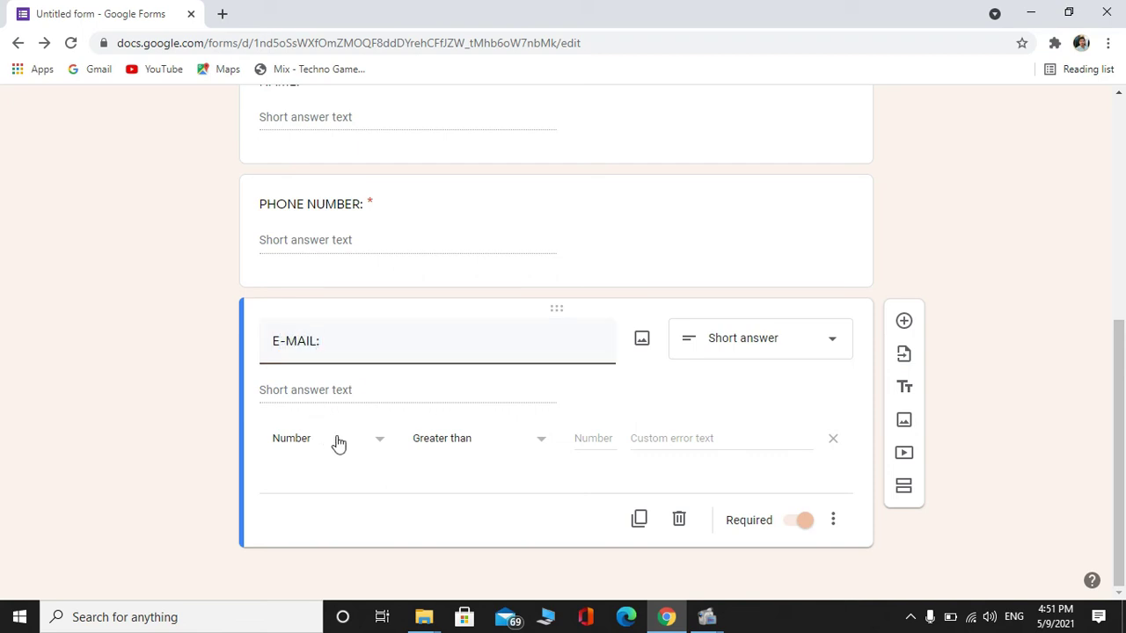
# Set the E-MAIL validation rule to Text with the Email condition
pyautogui.click(341, 446)
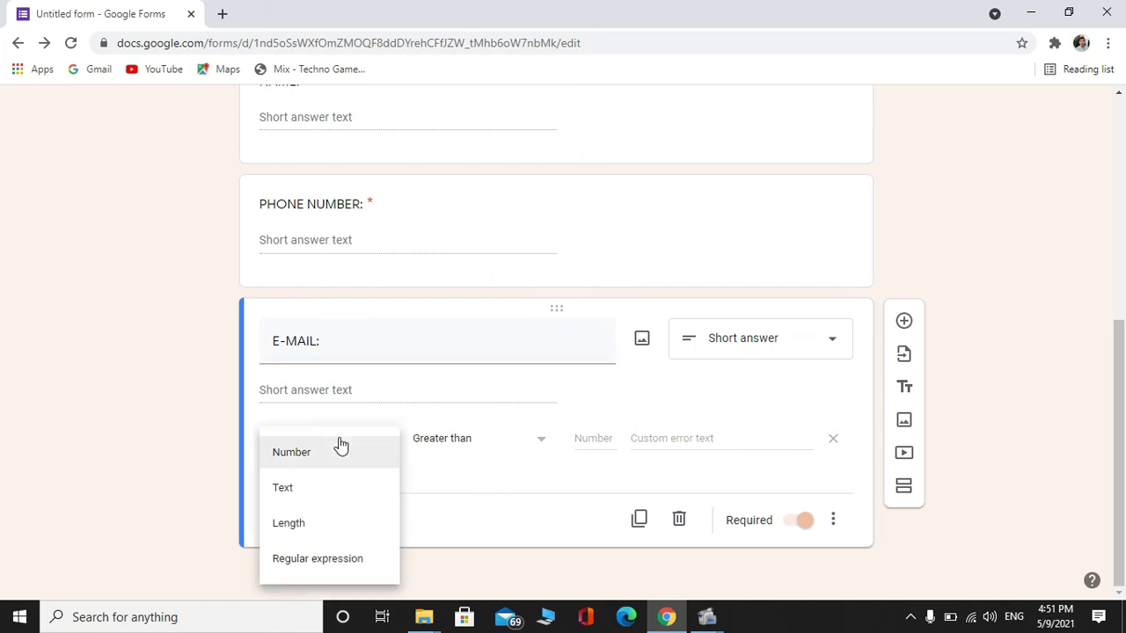
pyautogui.click(323, 489)
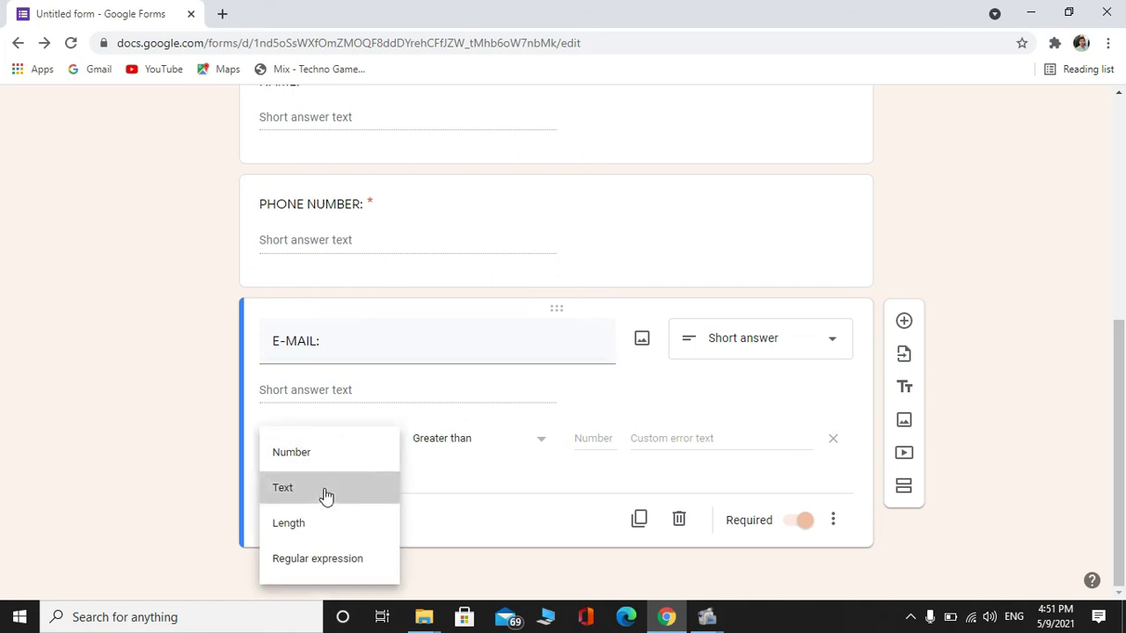
pyautogui.click(456, 435)
pyautogui.click(316, 452)
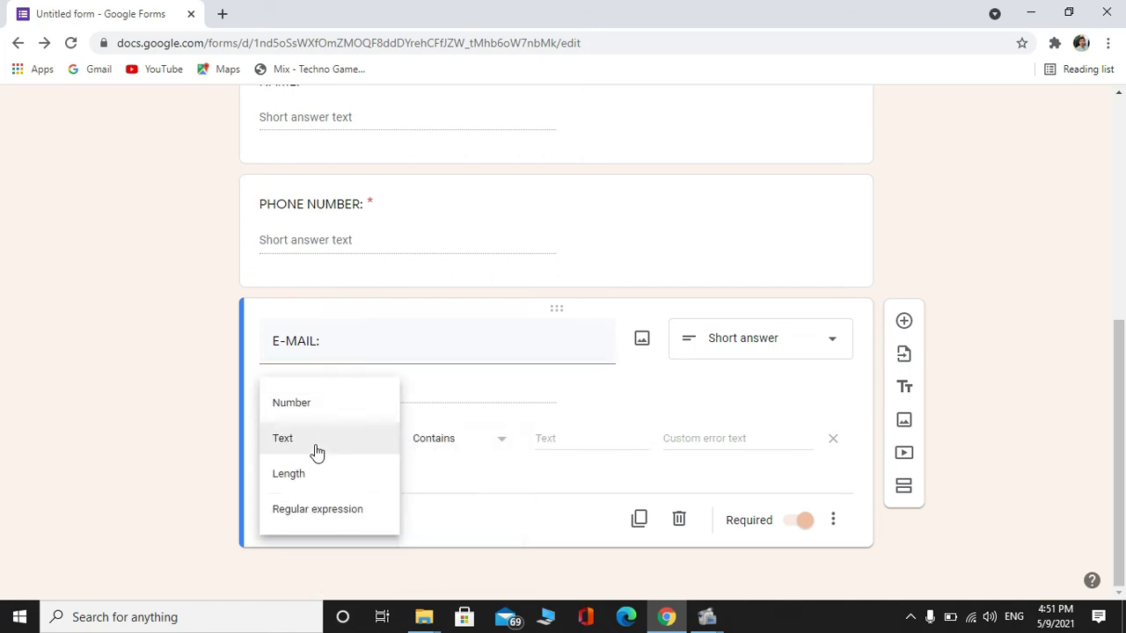
pyautogui.click(317, 448)
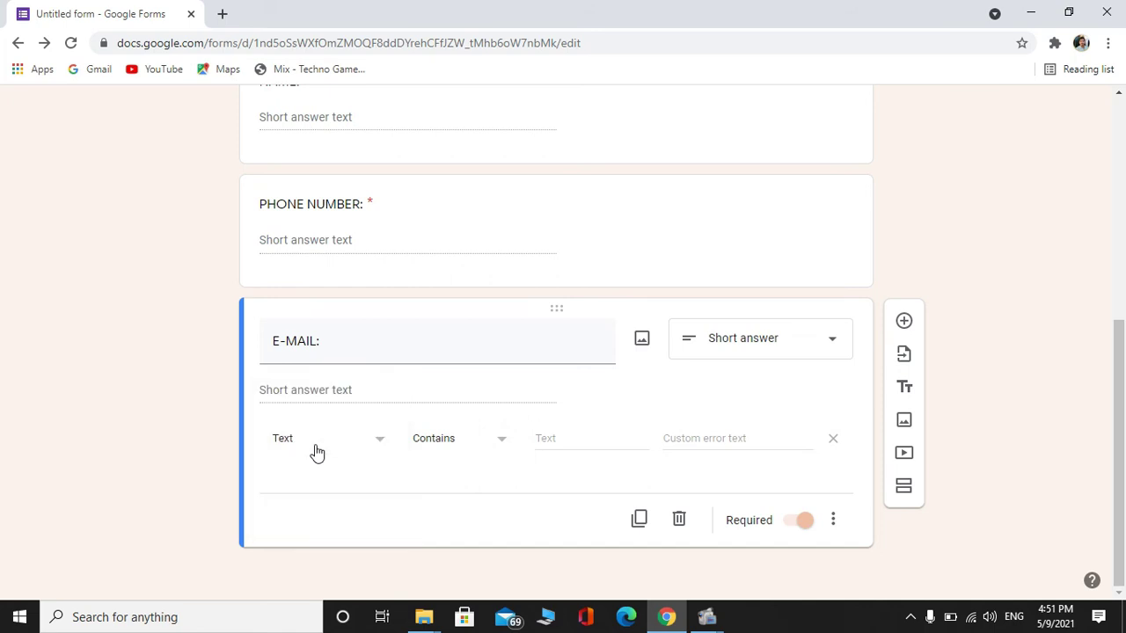
pyautogui.click(353, 335)
pyautogui.click(352, 335)
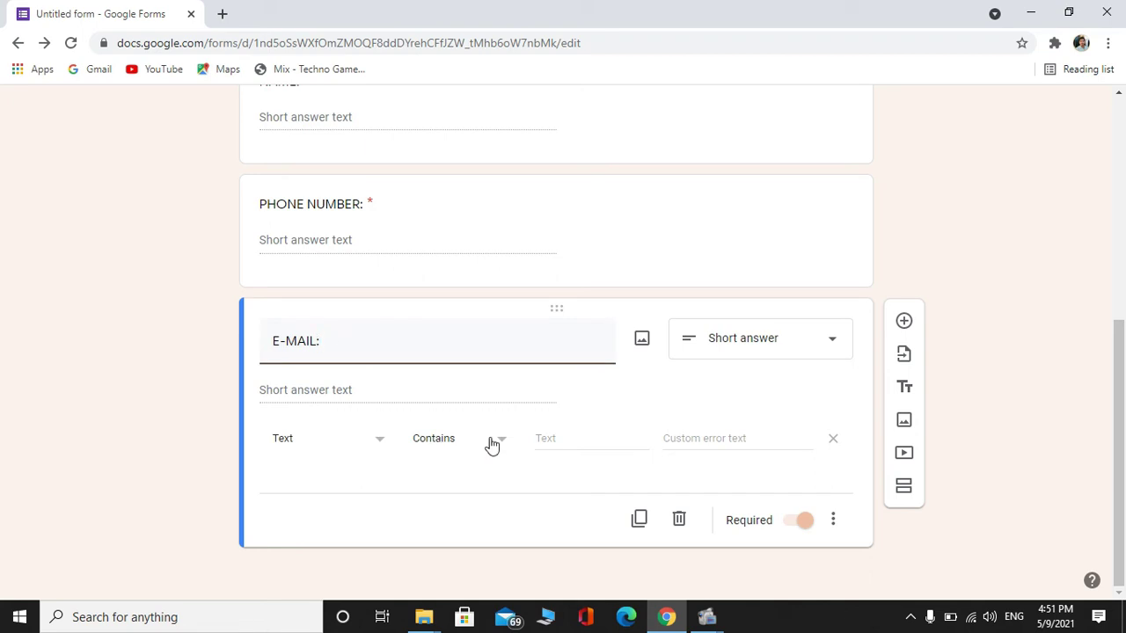
pyautogui.click(491, 444)
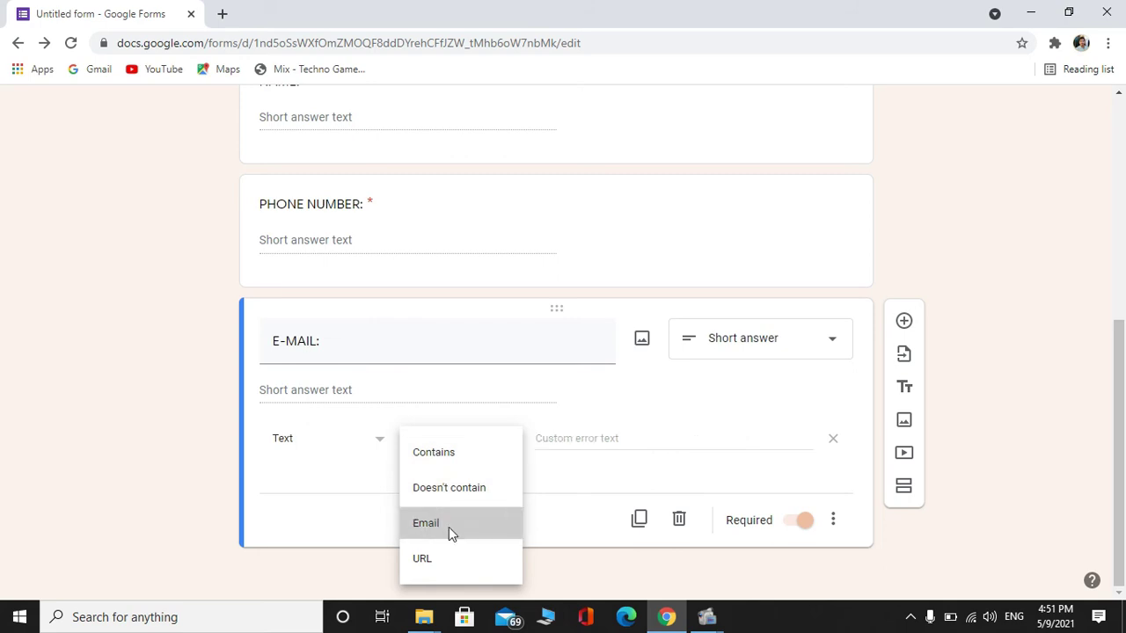
pyautogui.click(450, 528)
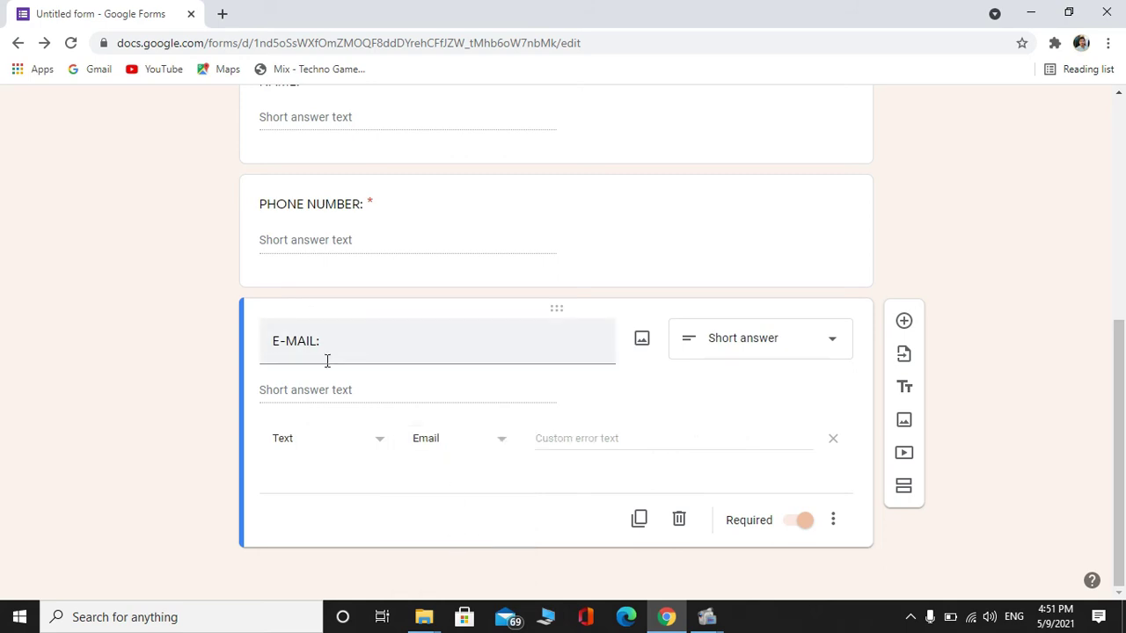
# Recheck the PHONE NUMBER and E-MAIL questions, confirming Email stays the text condition
pyautogui.scroll(2, 376, 405)
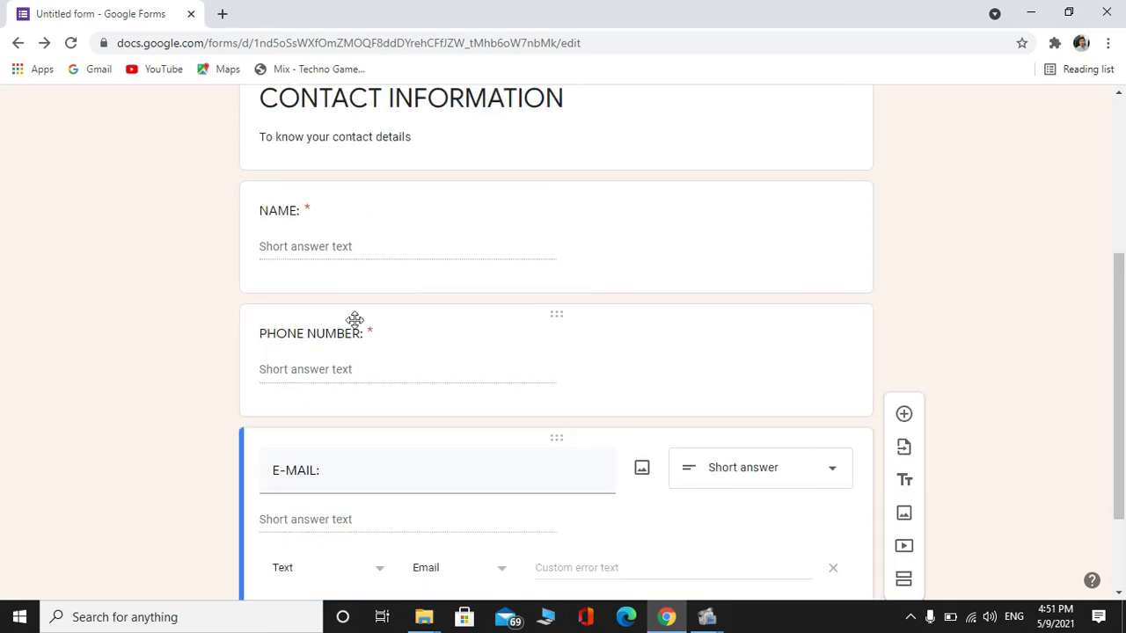
pyautogui.click(345, 371)
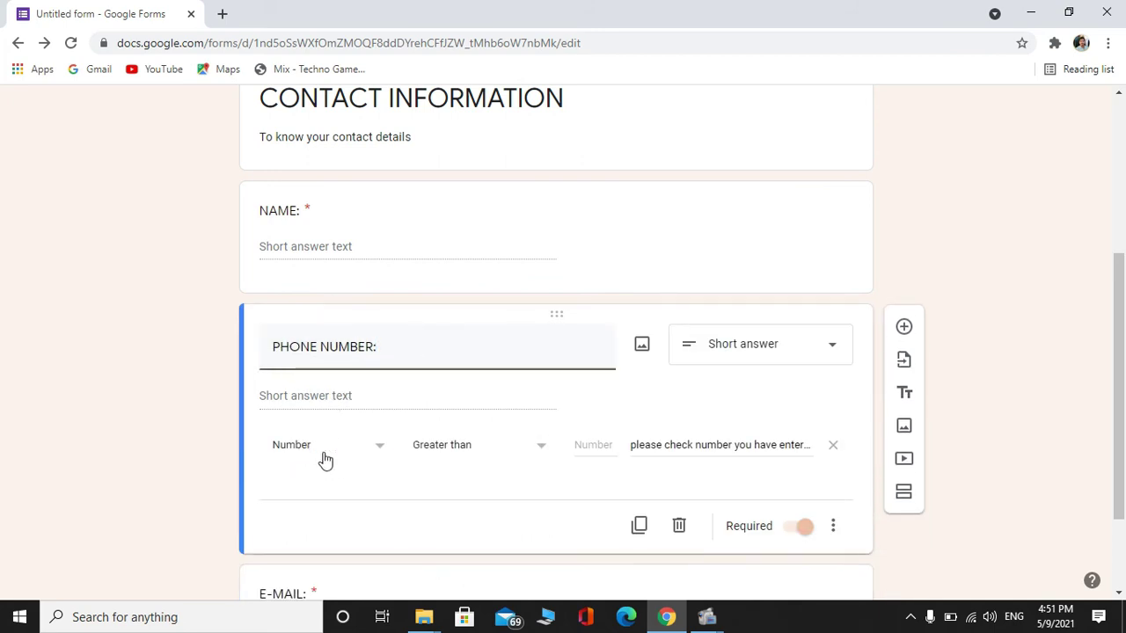
pyautogui.scroll(-2, 1095, 352)
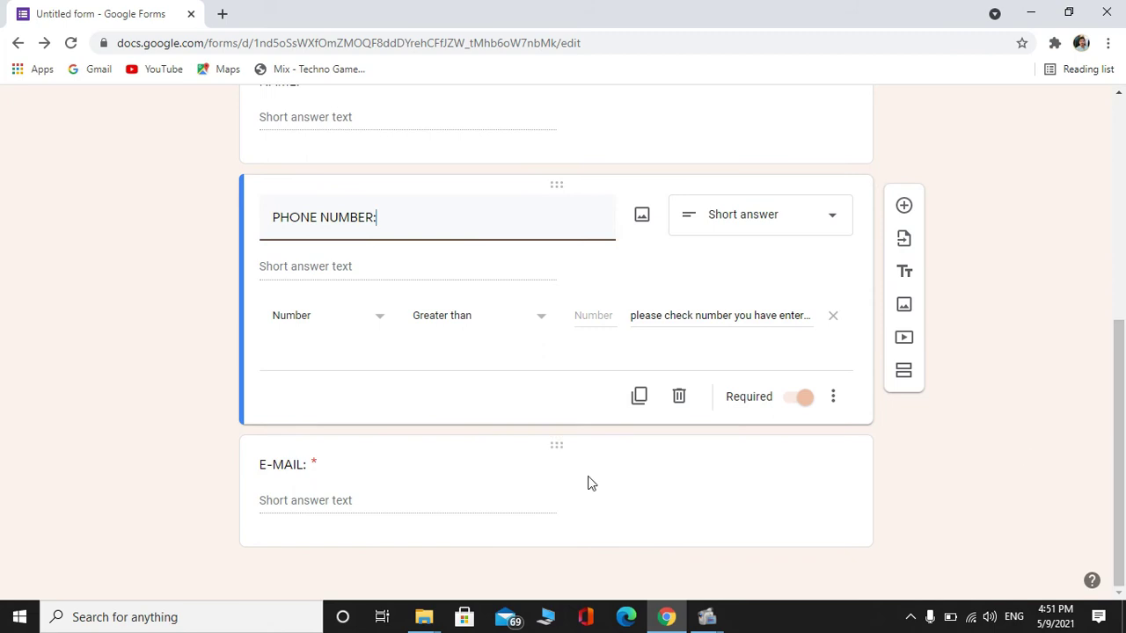
pyautogui.click(410, 501)
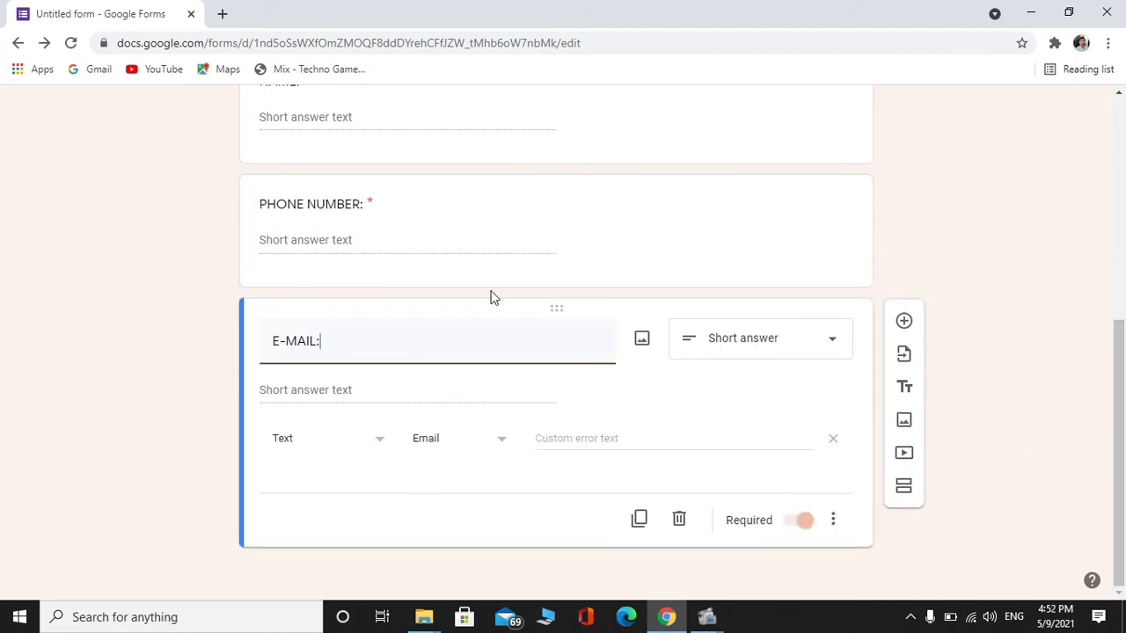
pyautogui.scroll(3, 1087, 245)
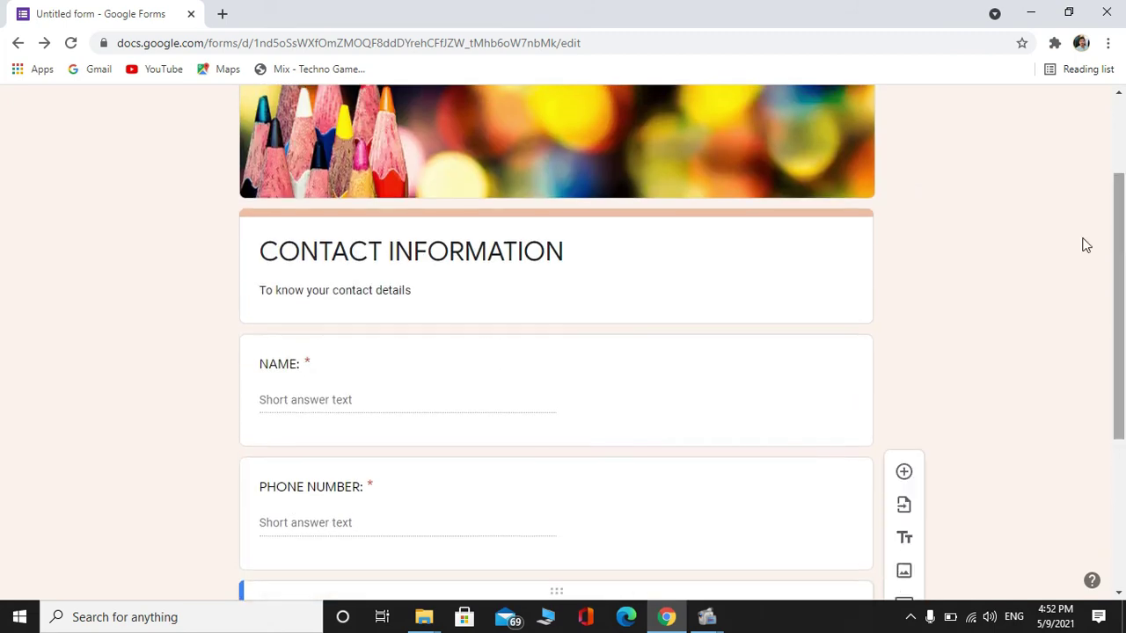
pyautogui.scroll(-3, 1124, 476)
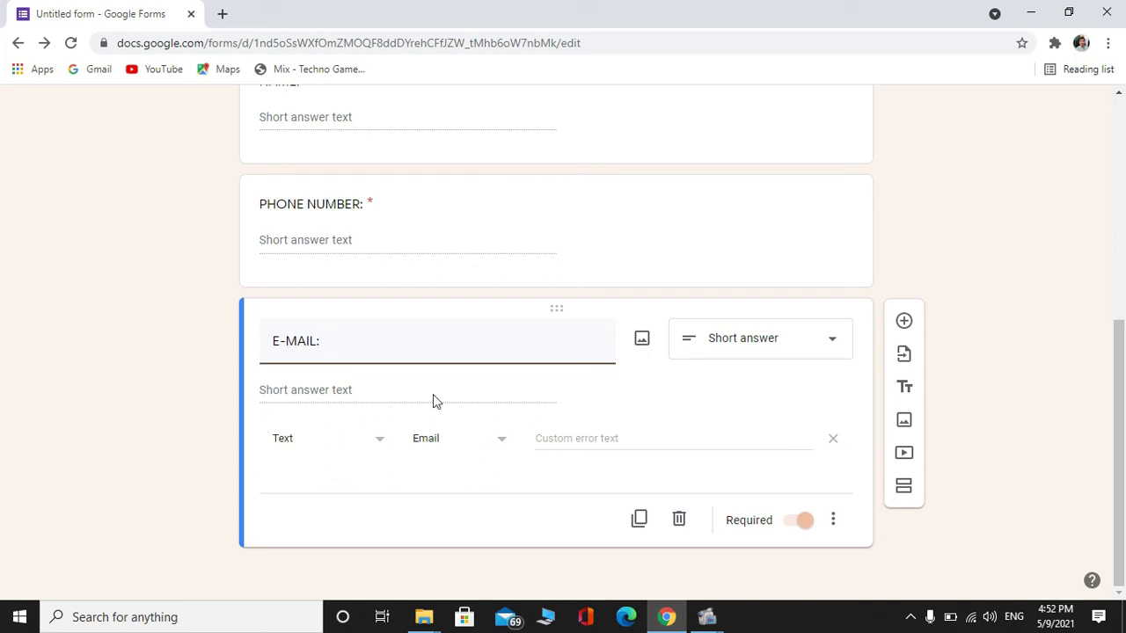
pyautogui.click(476, 446)
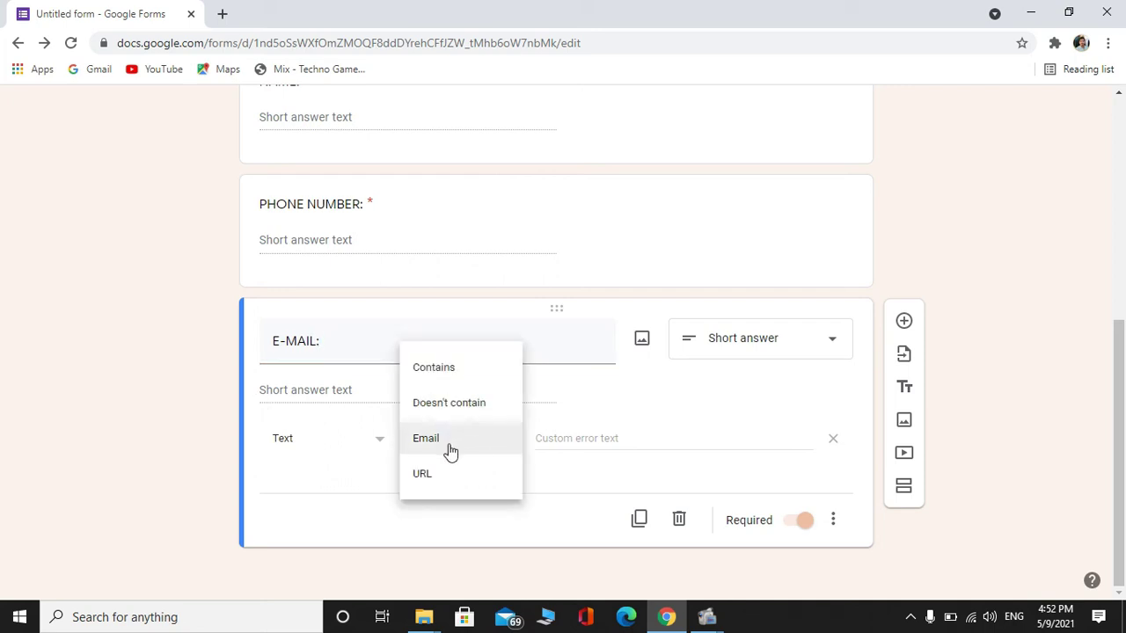
pyautogui.click(450, 450)
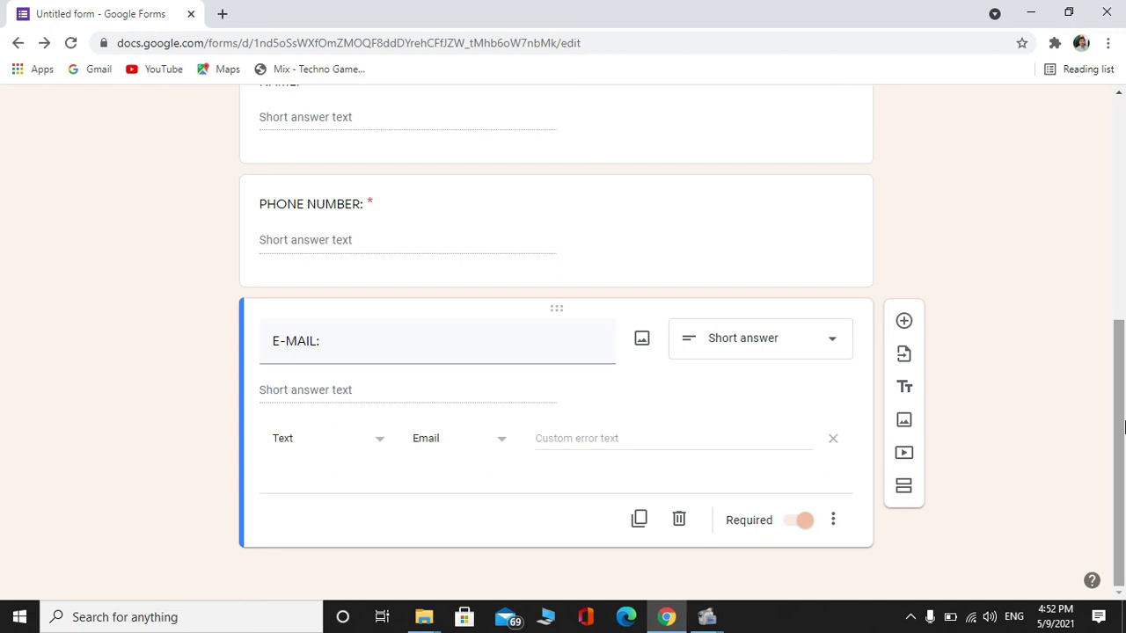
pyautogui.scroll(5, 1124, 426)
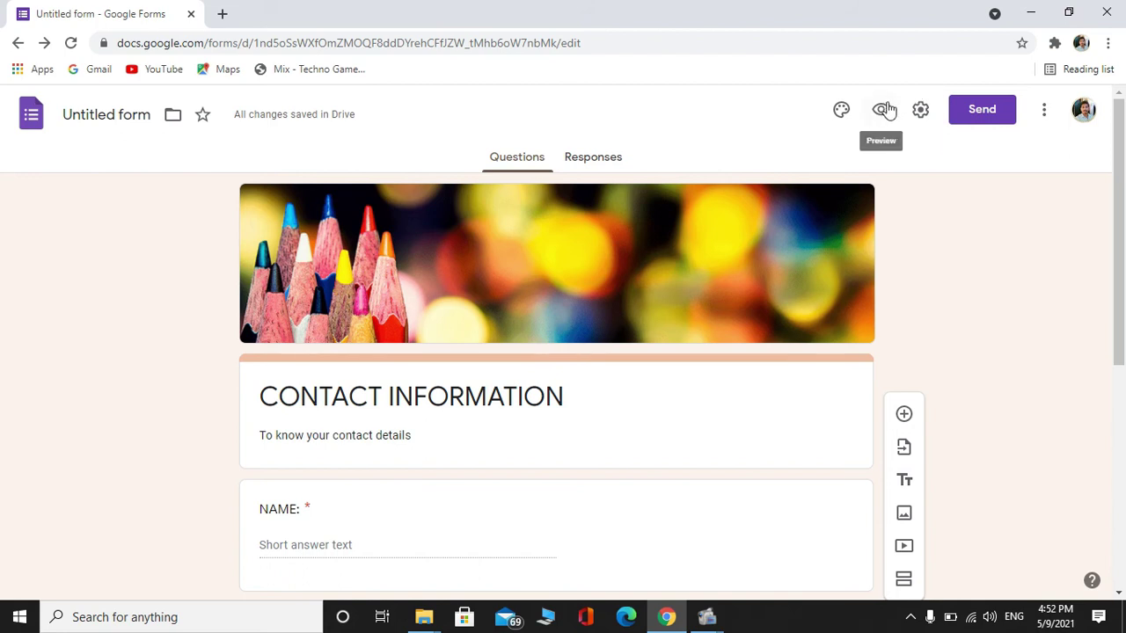
# Preview the form and pass through the NAME and E-MAIL fields, triggering required errors
pyautogui.click(884, 110)
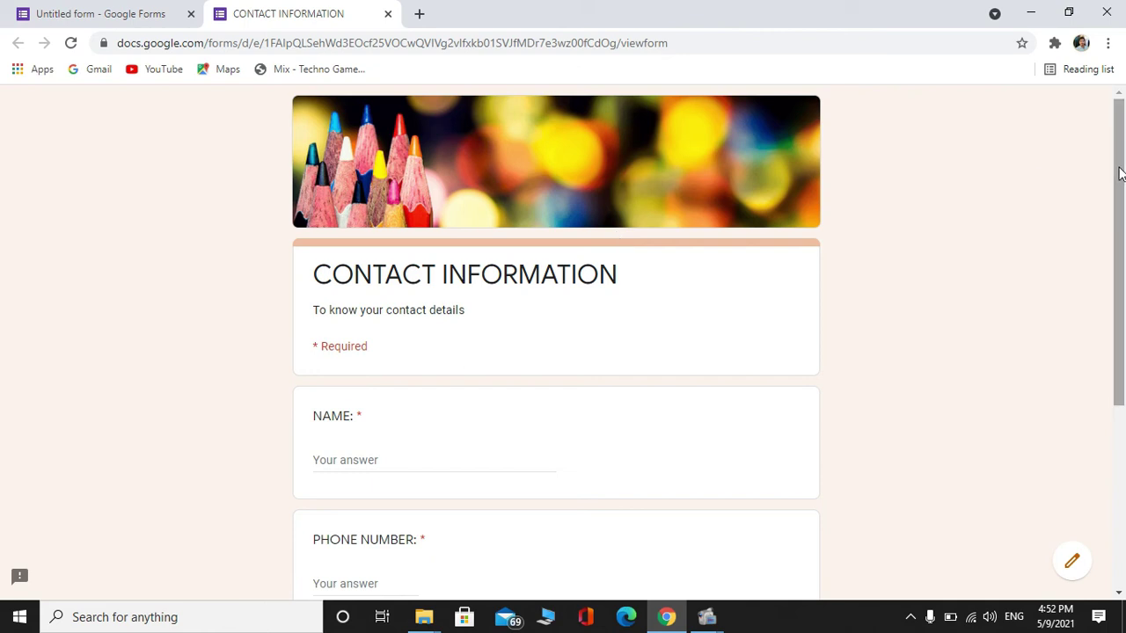
pyautogui.moveTo(1119, 173)
pyautogui.mouseDown()
pyautogui.moveTo(1121, 358)
pyautogui.moveTo(1123, 176)
pyautogui.mouseUp()
pyautogui.click(397, 458)
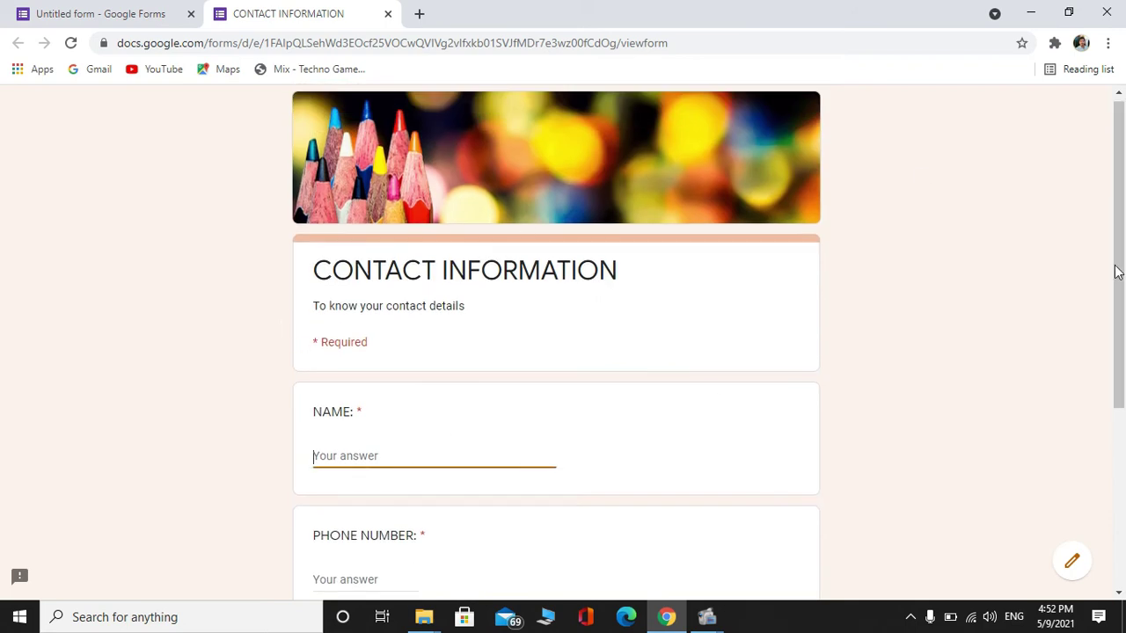
pyautogui.scroll(-2, 1123, 305)
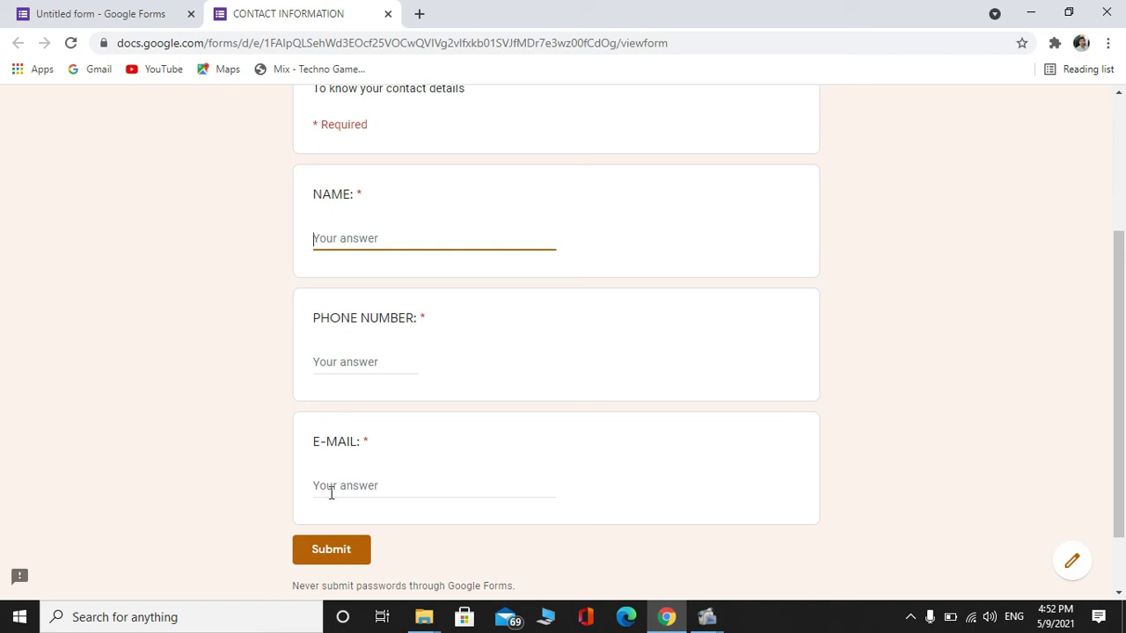
pyautogui.click(364, 486)
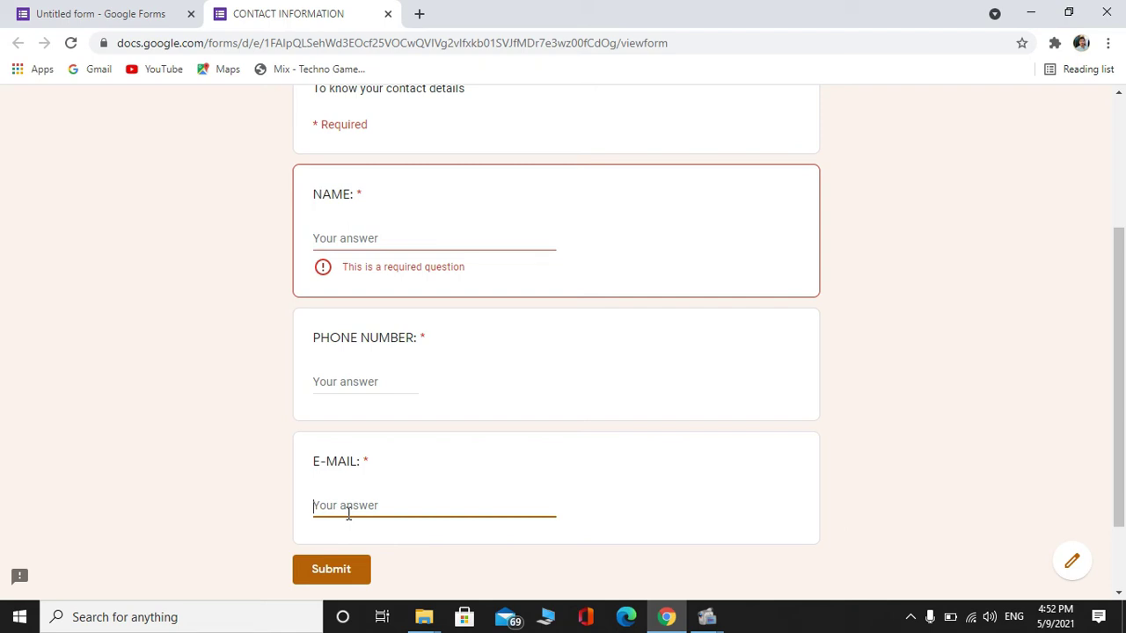
# Glance at the editor, then start typing a test e-mail address in the preview
pyautogui.click(55, 12)
pyautogui.moveTo(1120, 333); pyautogui.dragTo(1123, 542)
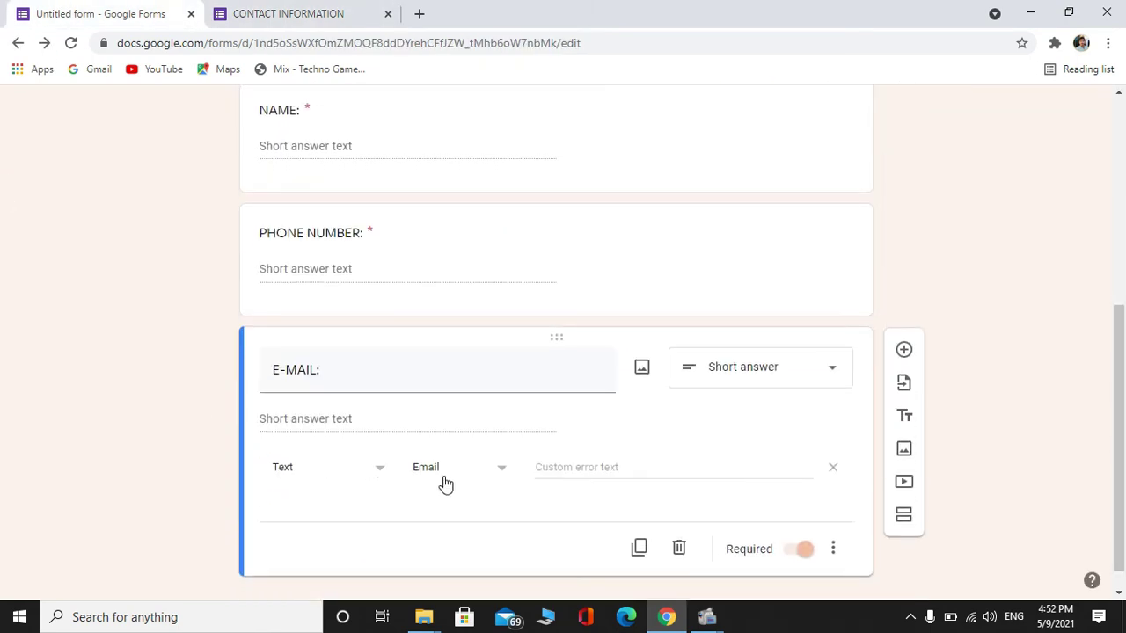
pyautogui.click(301, 11)
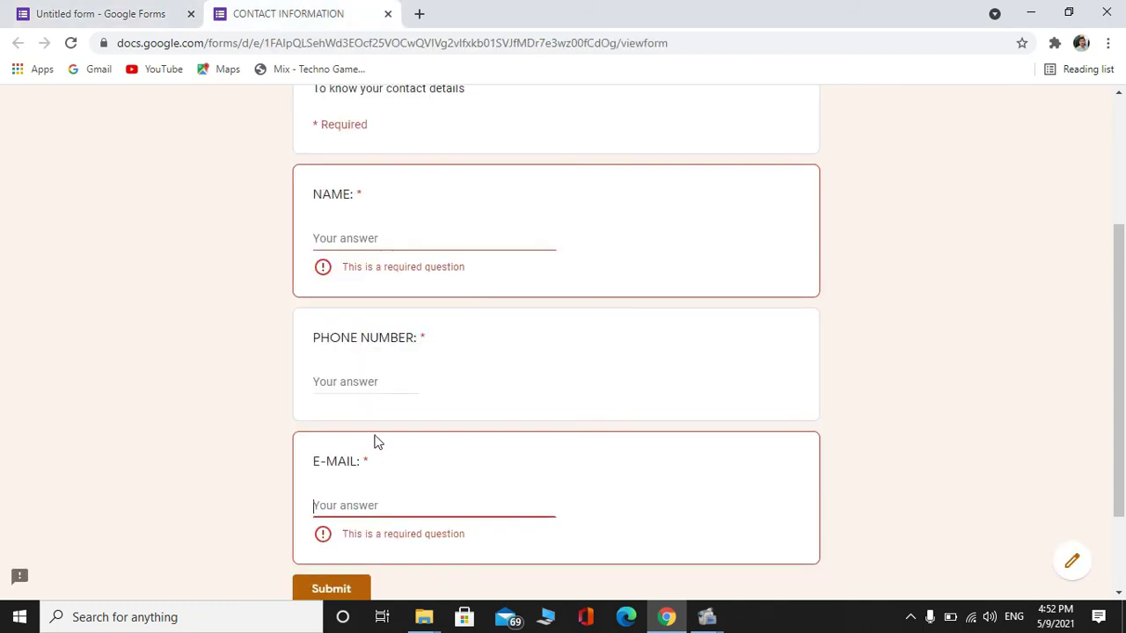
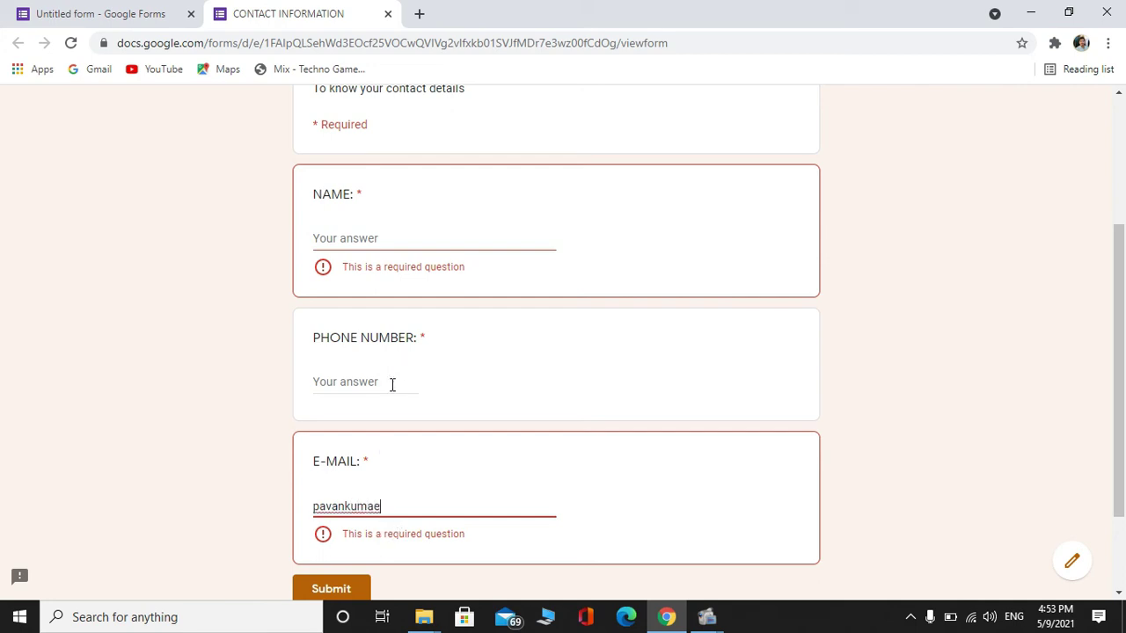
# Complete the test e-mail answer as a valid gmail.com address
pyautogui.click(392, 385)
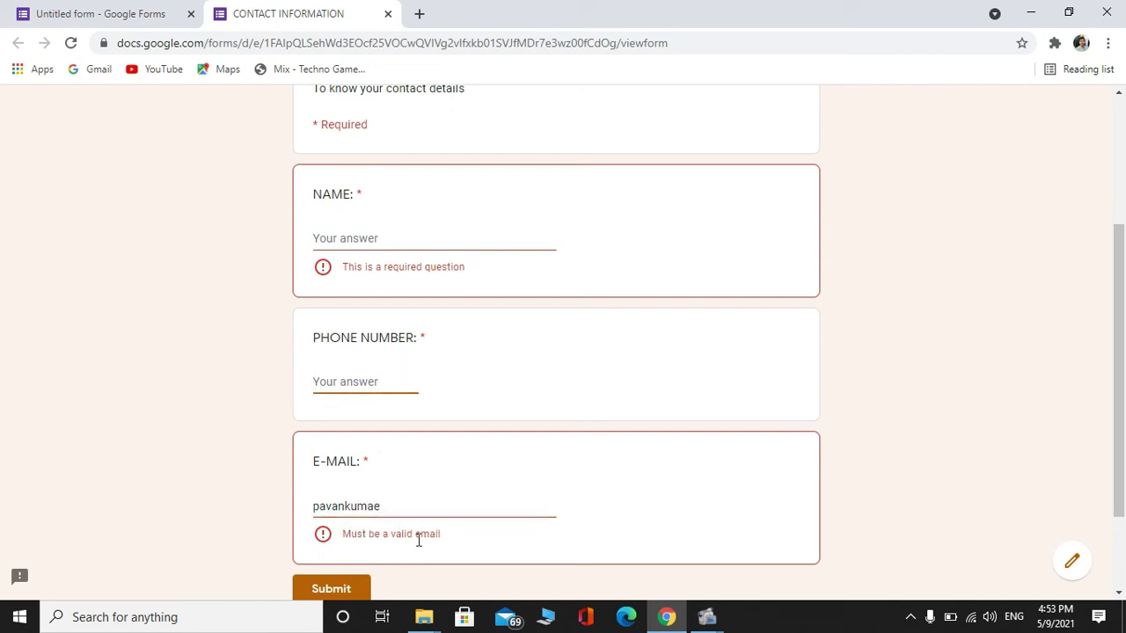
pyautogui.click(396, 508)
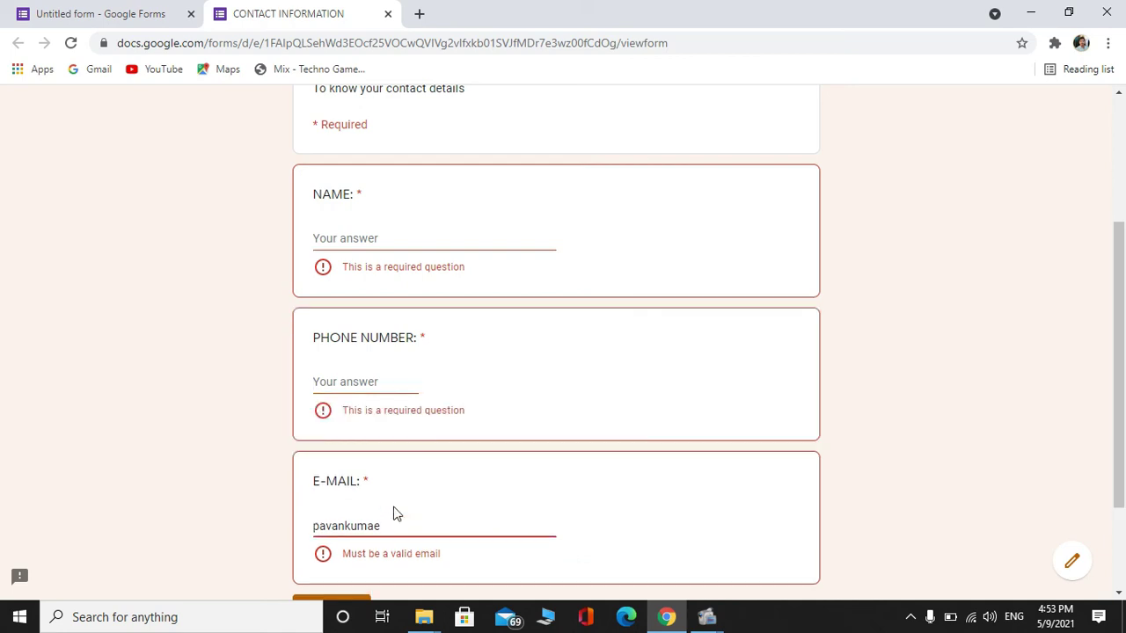
pyautogui.write('r@')
pyautogui.press('BackSpace')
# Enter a text answer in the phone field to test validation, and check the question's settings
pyautogui.click(413, 370)
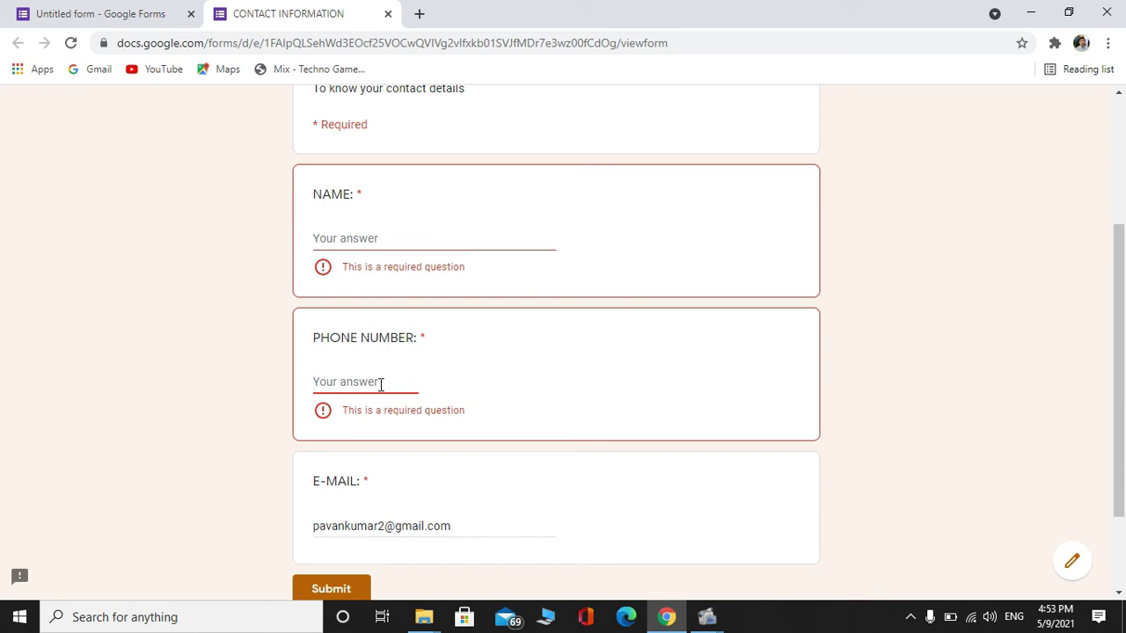
pyautogui.click(407, 242)
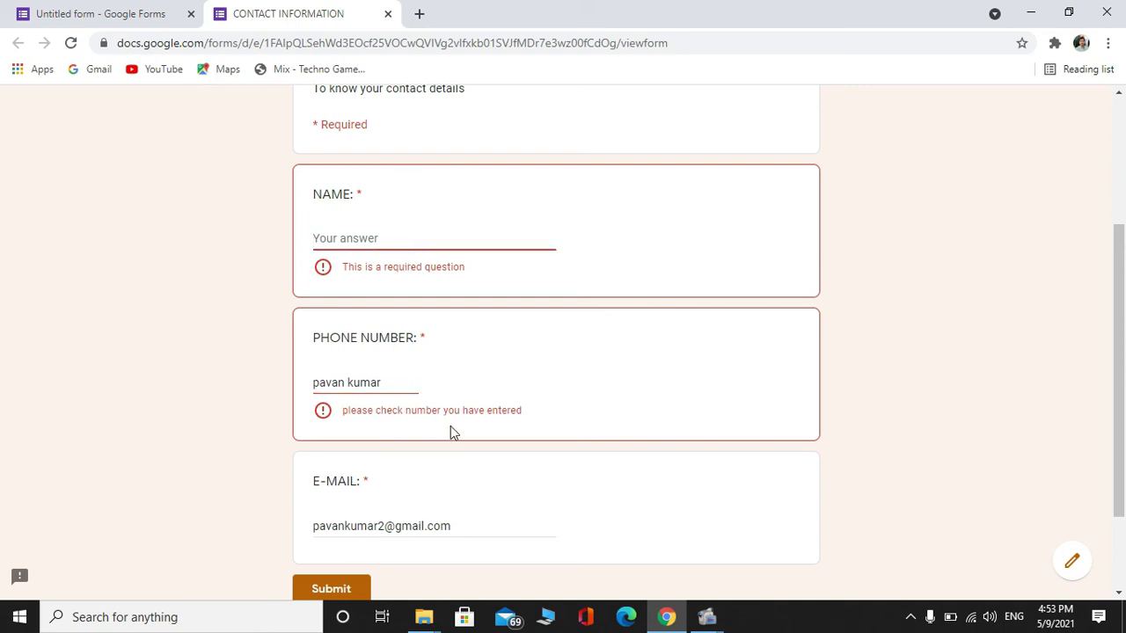
pyautogui.click(112, 12)
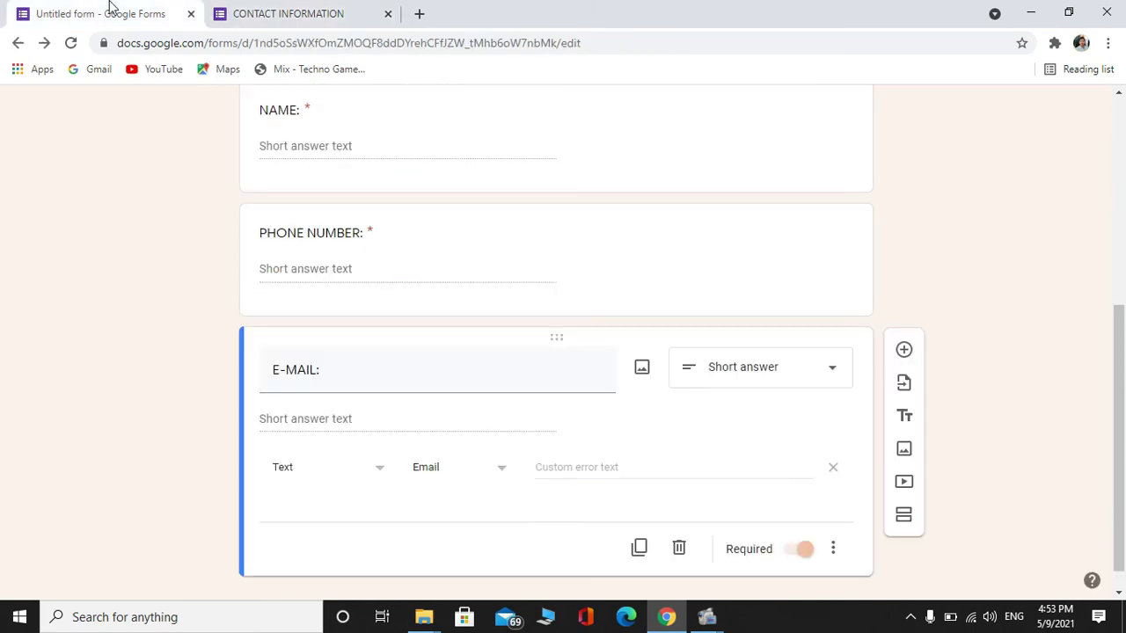
pyautogui.click(356, 275)
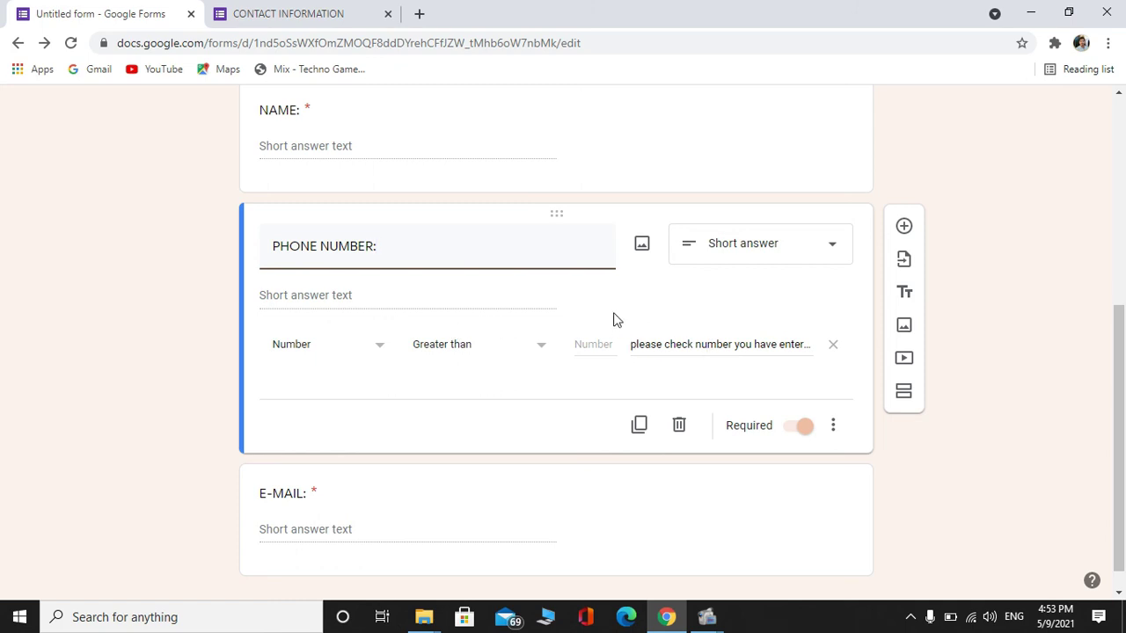
pyautogui.click(275, 12)
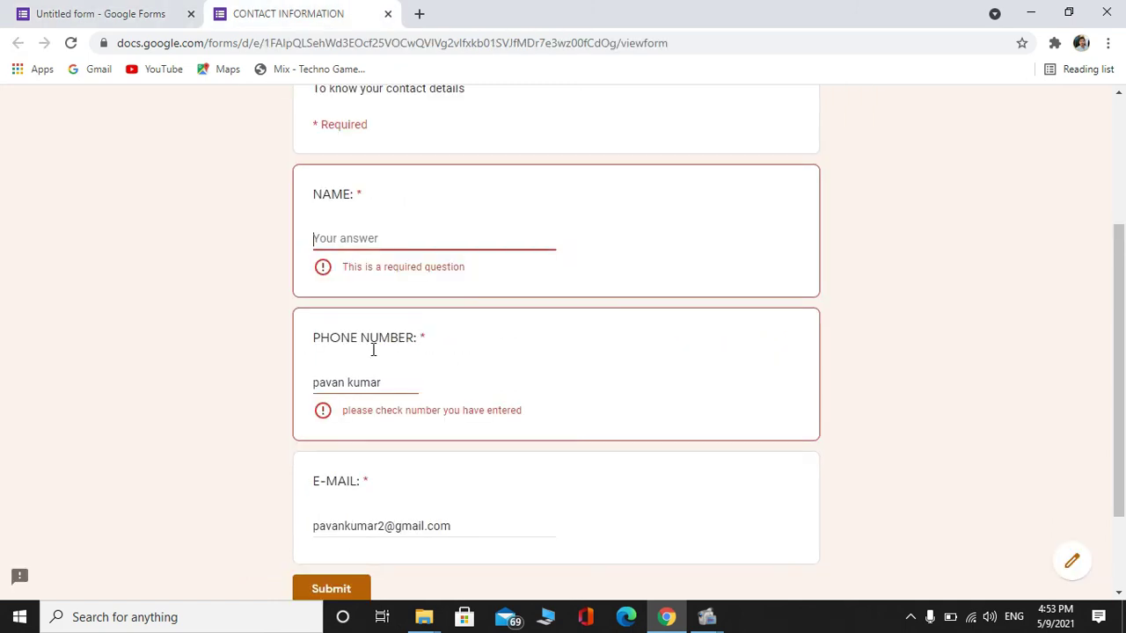
# Replace the phone answer with an 11-digit number, fill in a name, and return to the editor
pyautogui.click(368, 377)
pyautogui.hotkey('ctrl', 'a')
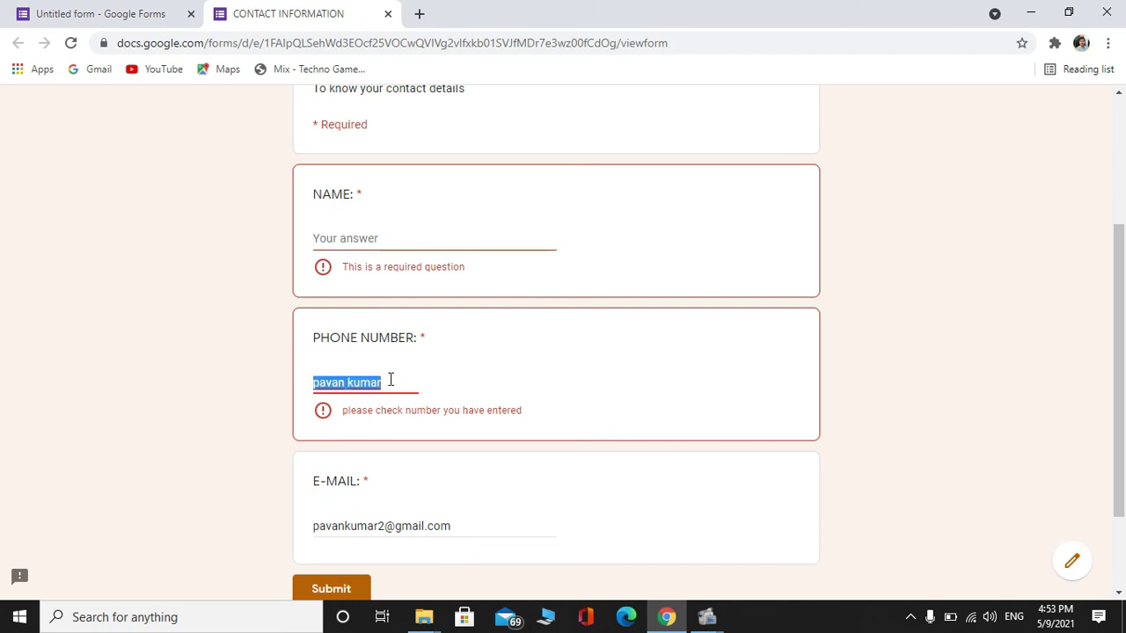
pyautogui.press('BackSpace')
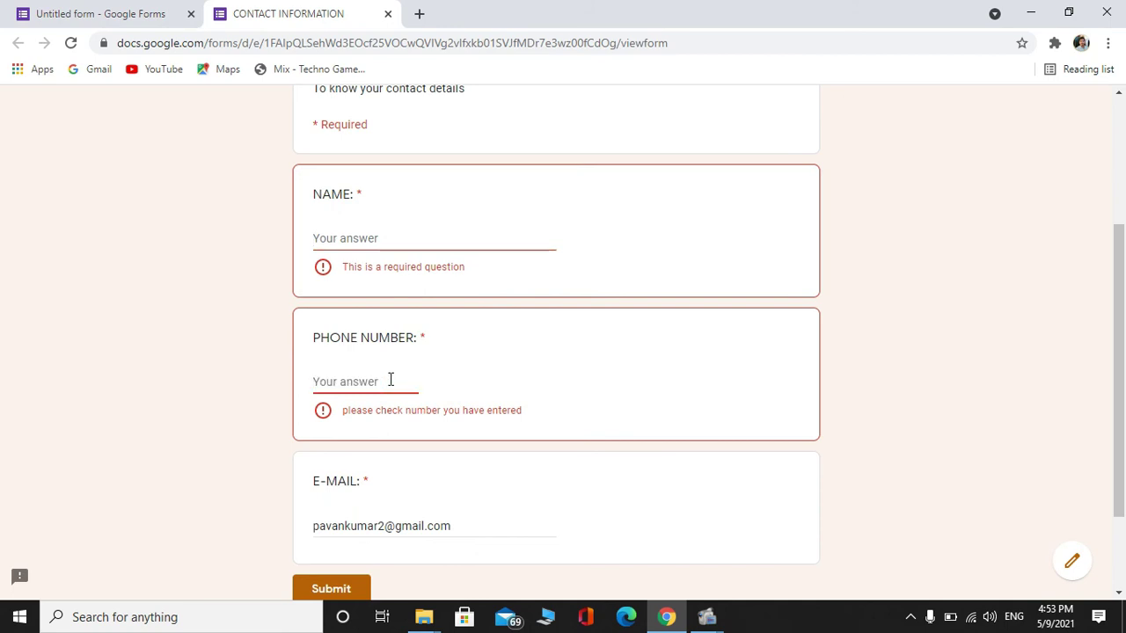
pyautogui.write('124')
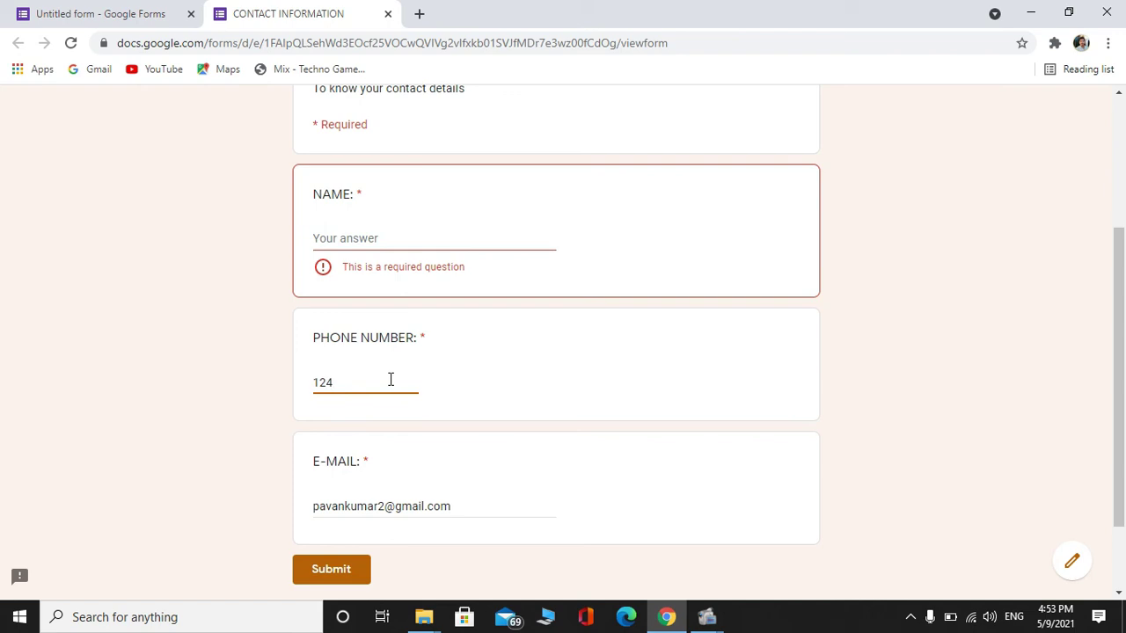
pyautogui.write('45678910')
pyautogui.click(373, 231)
pyautogui.click(378, 238)
pyautogui.write('pavan')
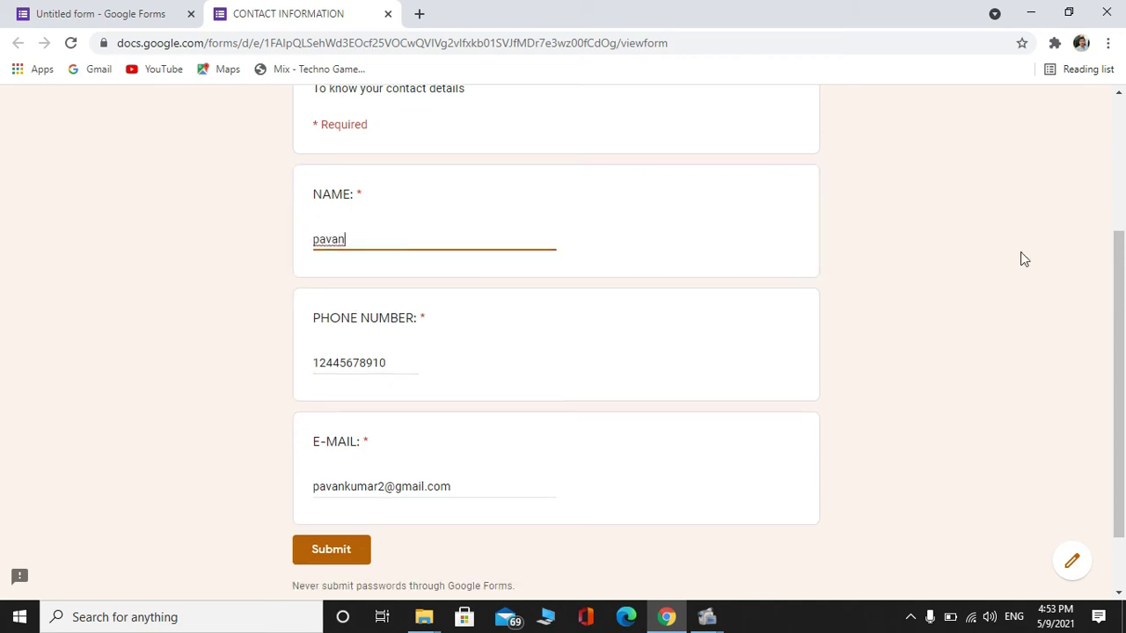
pyautogui.scroll(-1, 1124, 377)
pyautogui.scroll(1, 1124, 407)
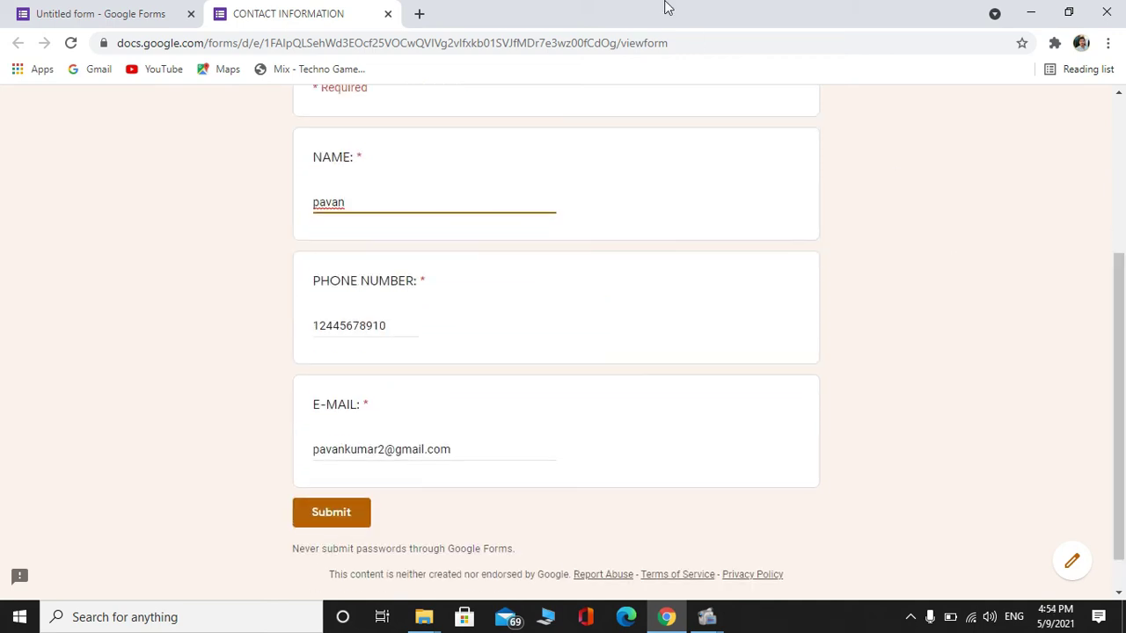
pyautogui.click(80, 10)
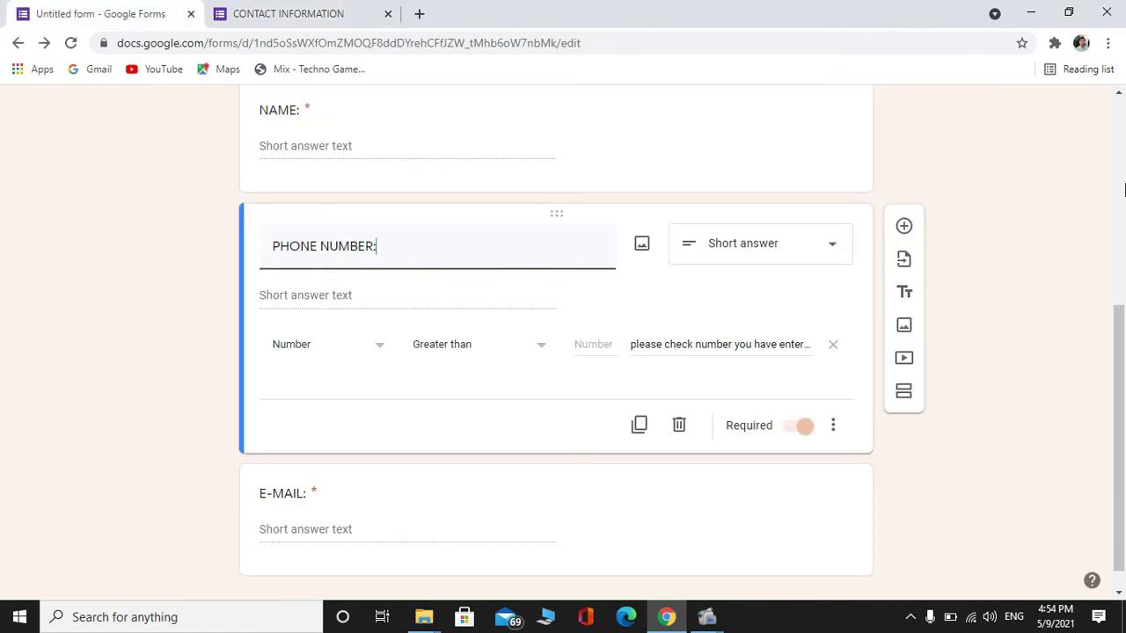
pyautogui.scroll(5, 1124, 189)
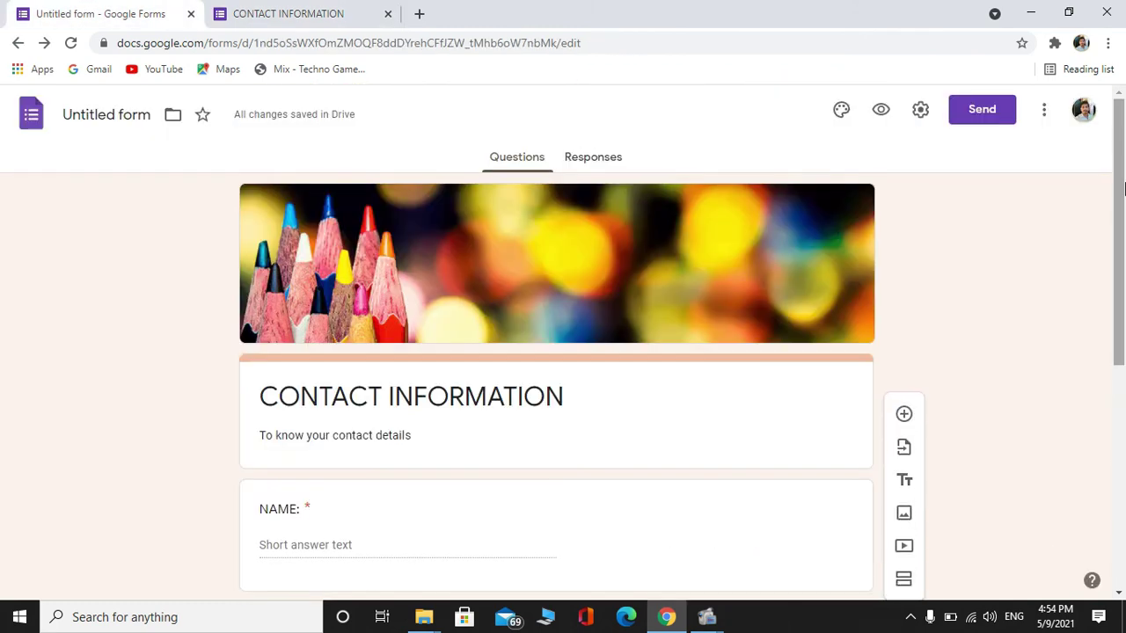
pyautogui.click(983, 119)
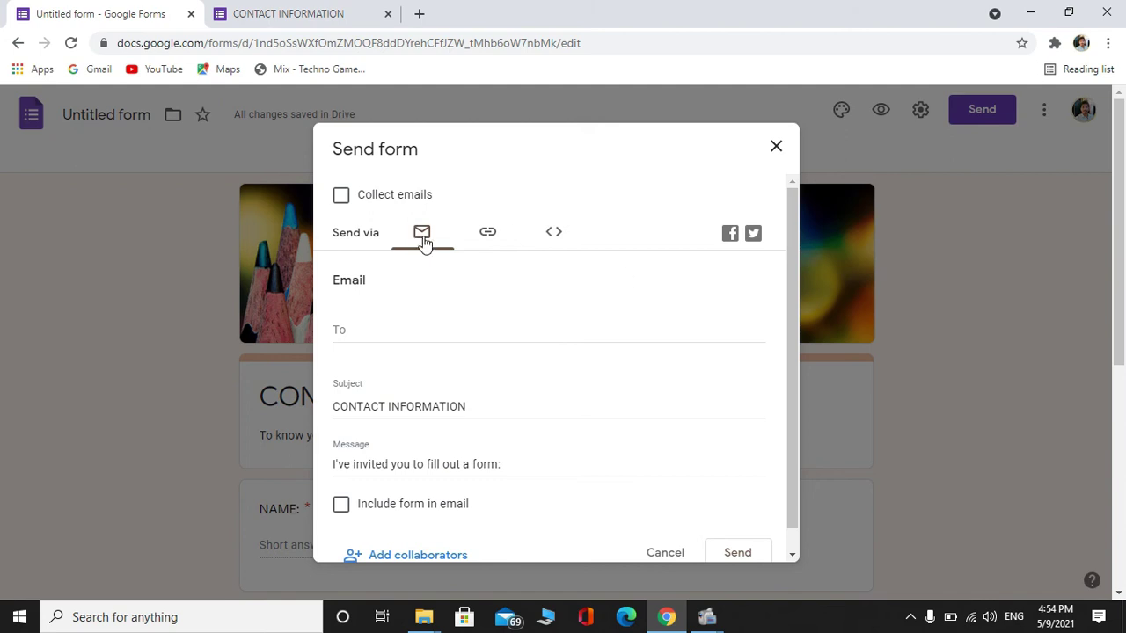
pyautogui.click(479, 237)
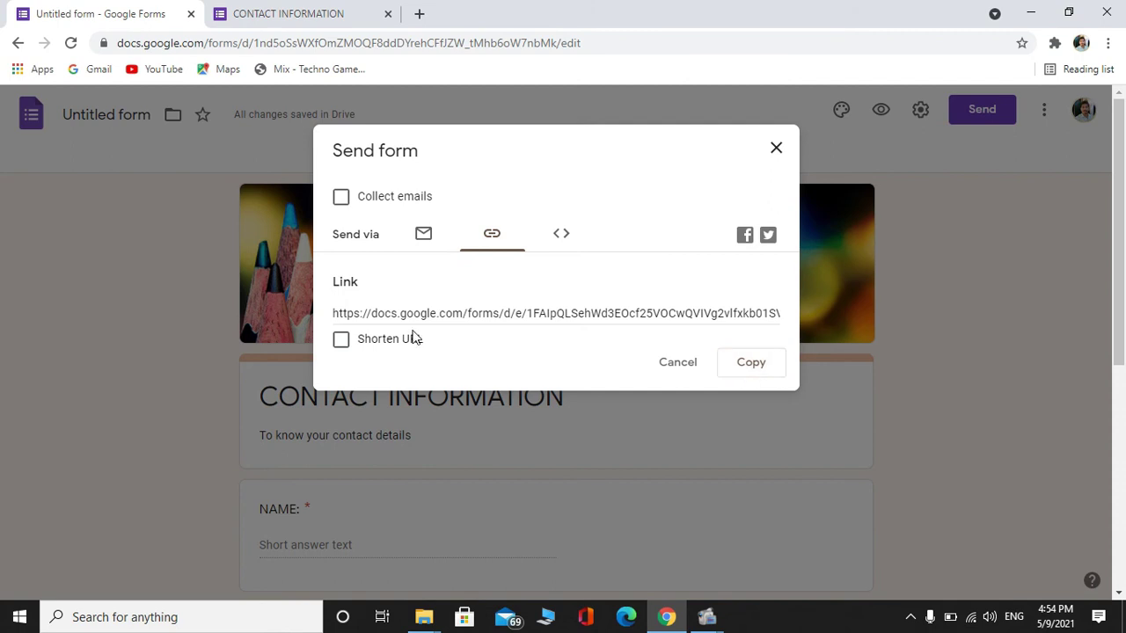
pyautogui.click(341, 340)
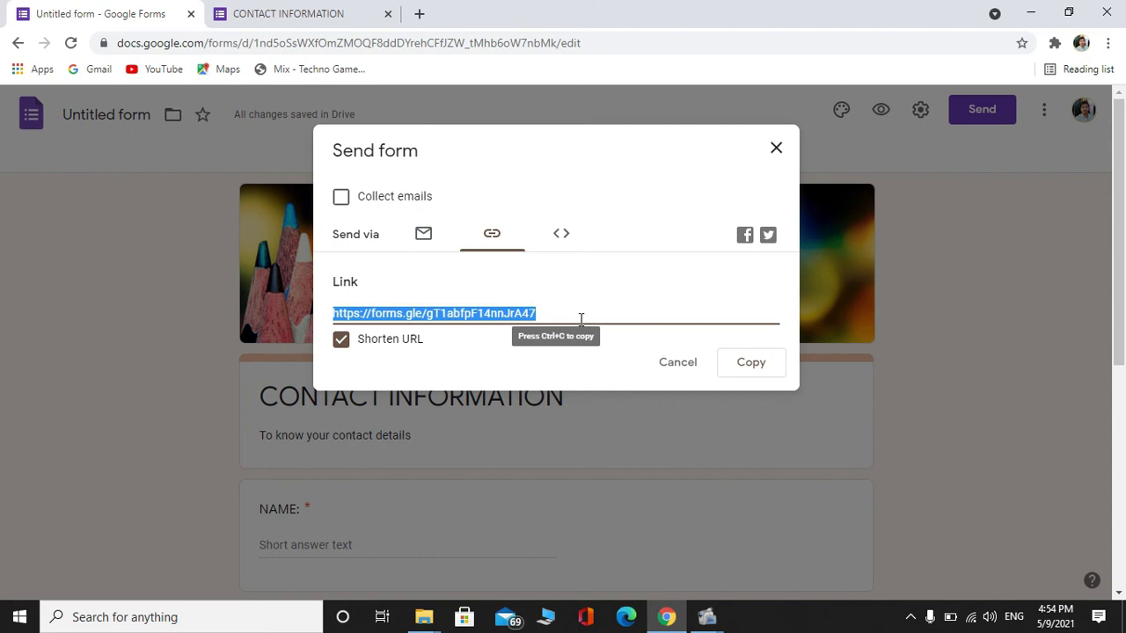
pyautogui.click(242, 12)
pyautogui.scroll(3, 1124, 140)
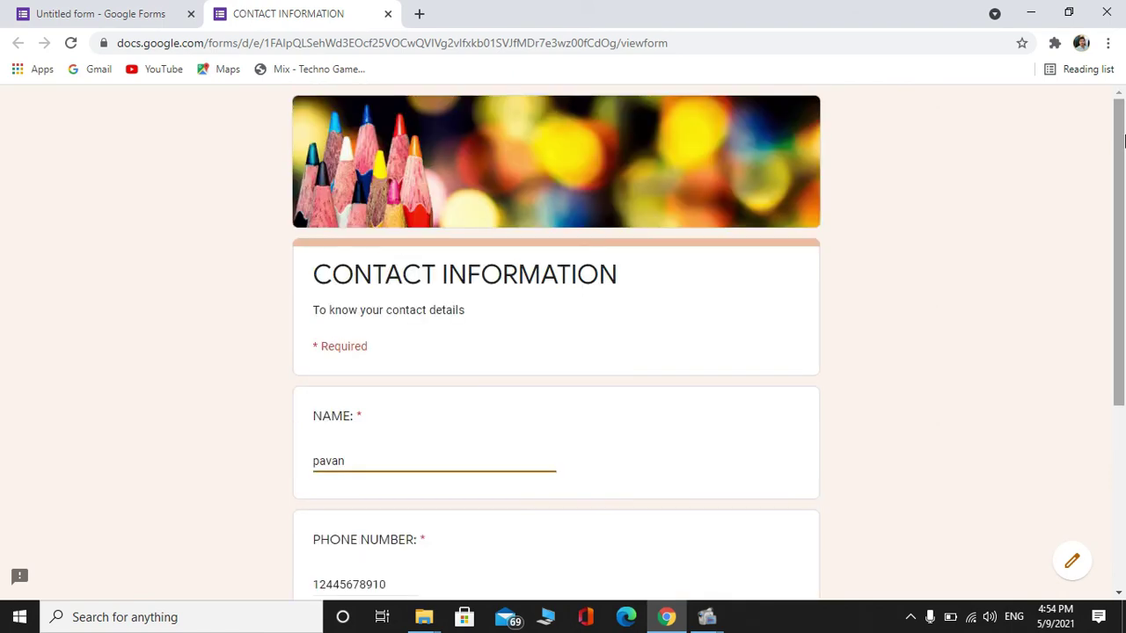
pyautogui.moveTo(1124, 140); pyautogui.dragTo(1124, 323)
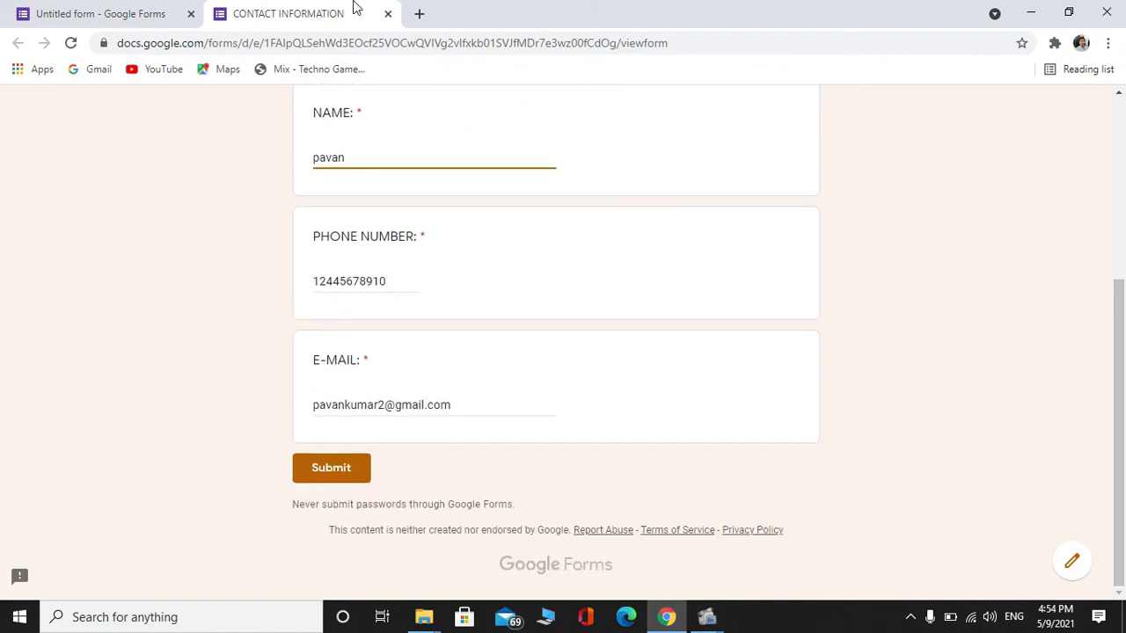
pyautogui.click(172, 7)
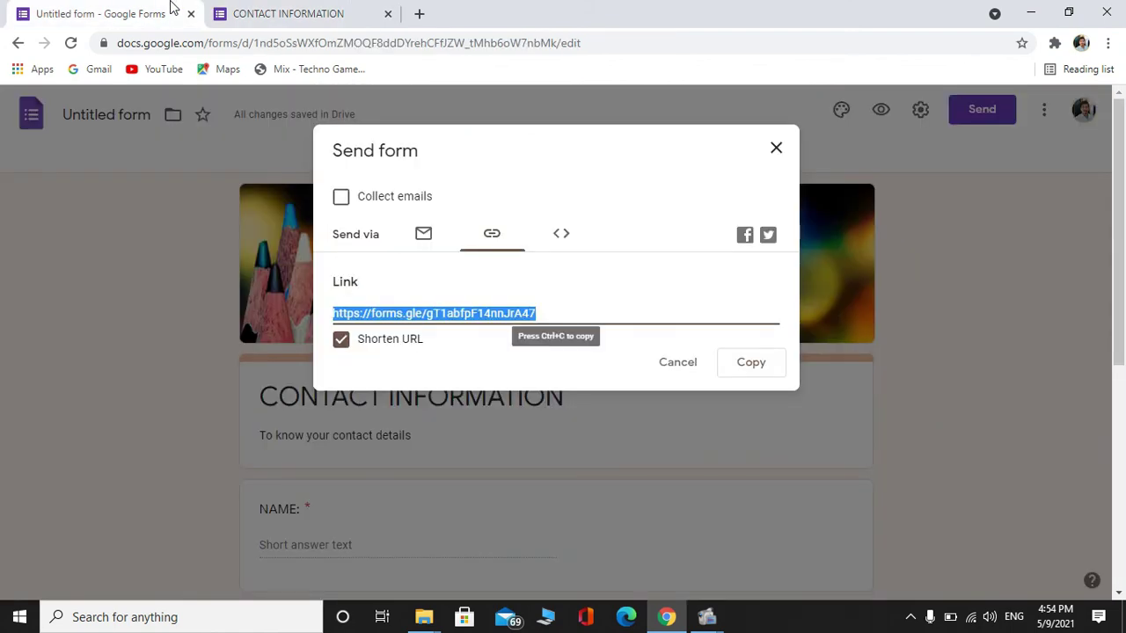
pyautogui.click(684, 360)
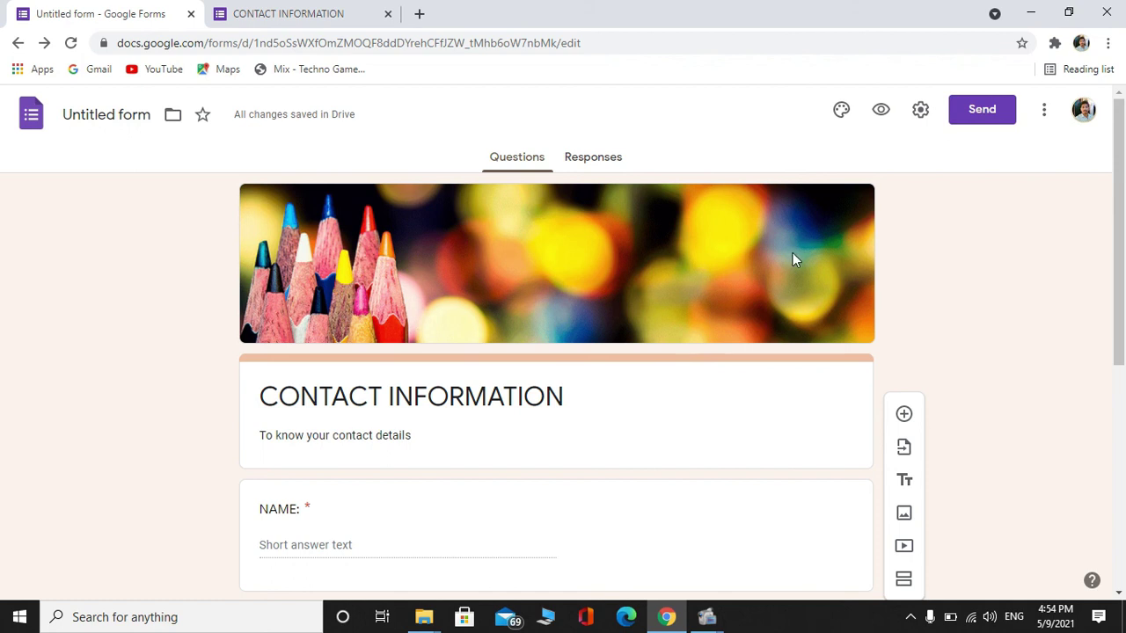
pyautogui.click(919, 111)
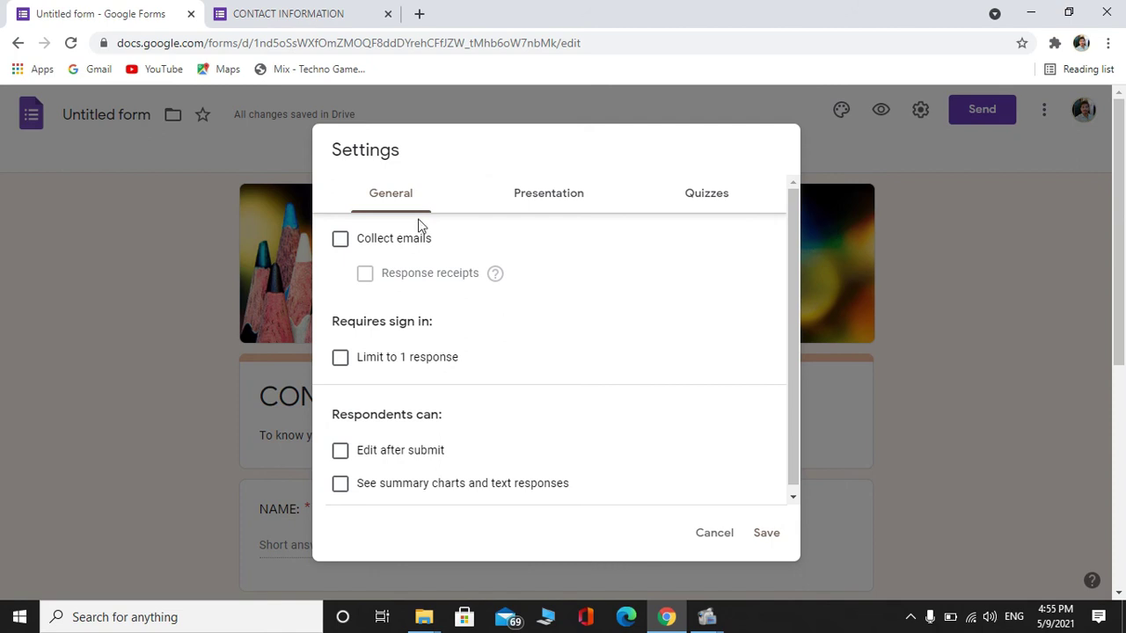
# Enable Limit to 1 response and Edit after submit, then save the settings
pyautogui.click(356, 368)
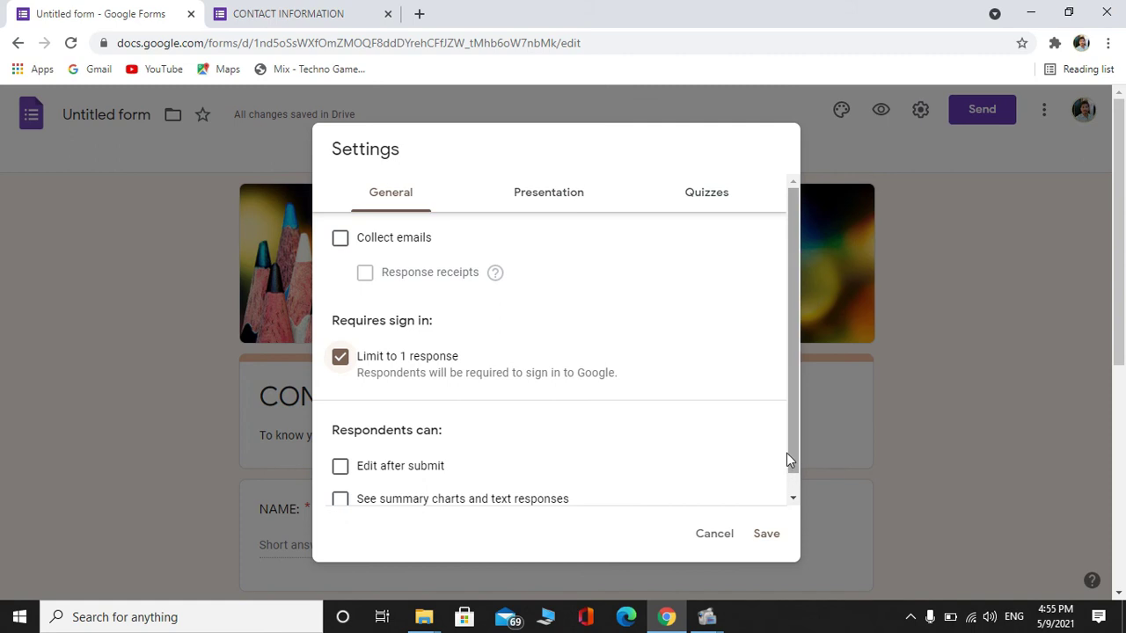
pyautogui.scroll(-1, 784, 467)
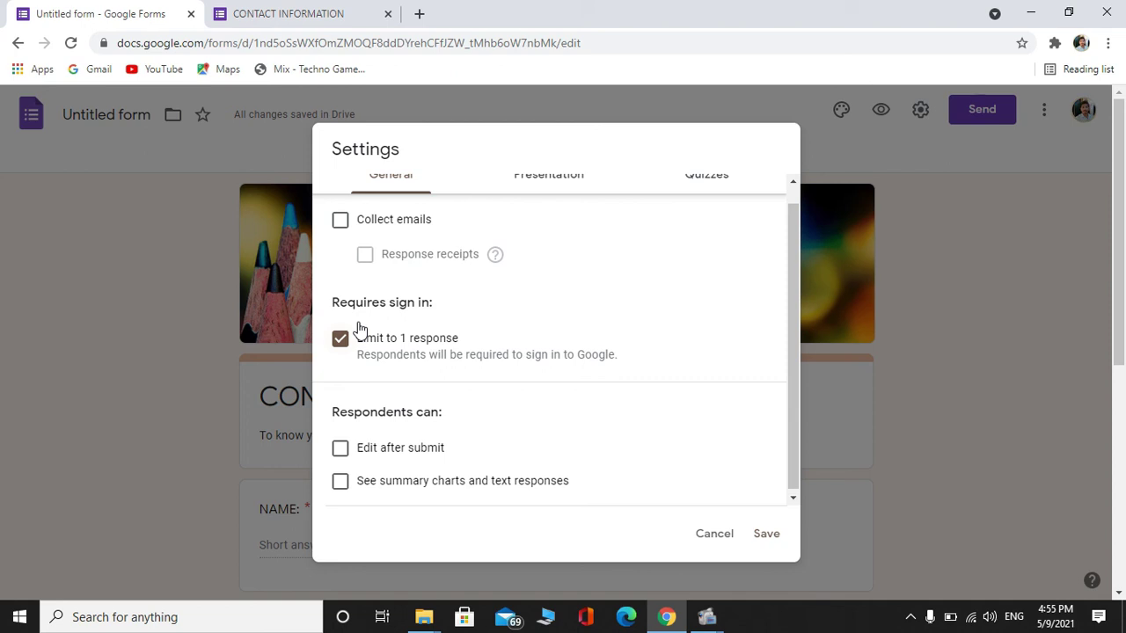
pyautogui.click(341, 450)
pyautogui.click(764, 535)
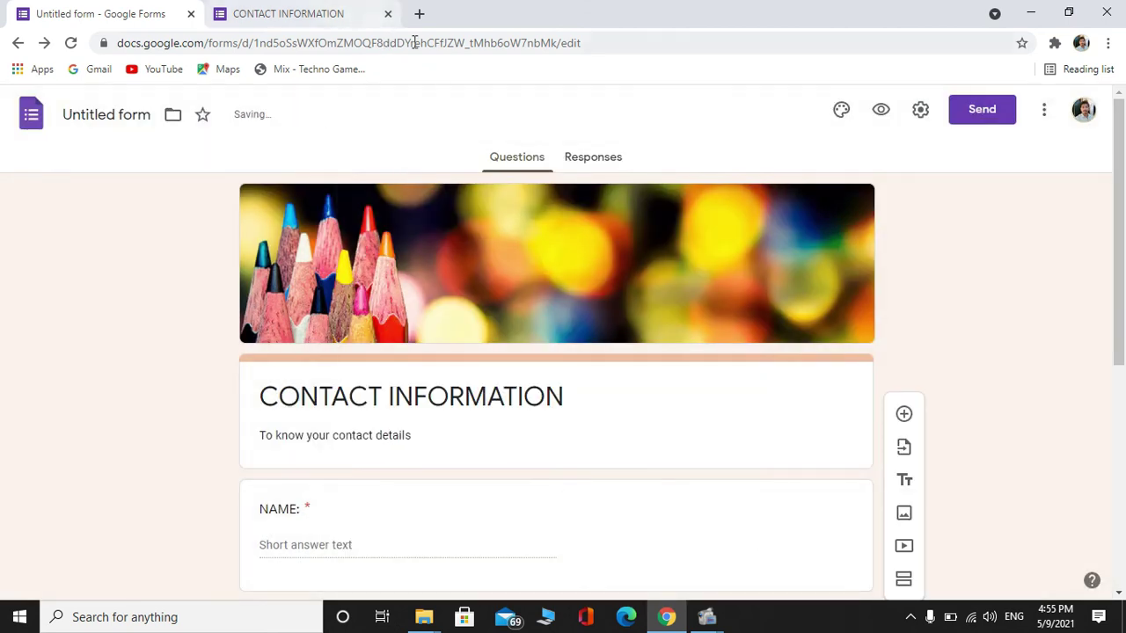
# Copy the shortened form link and load the form in a new browser tab
pyautogui.click(977, 111)
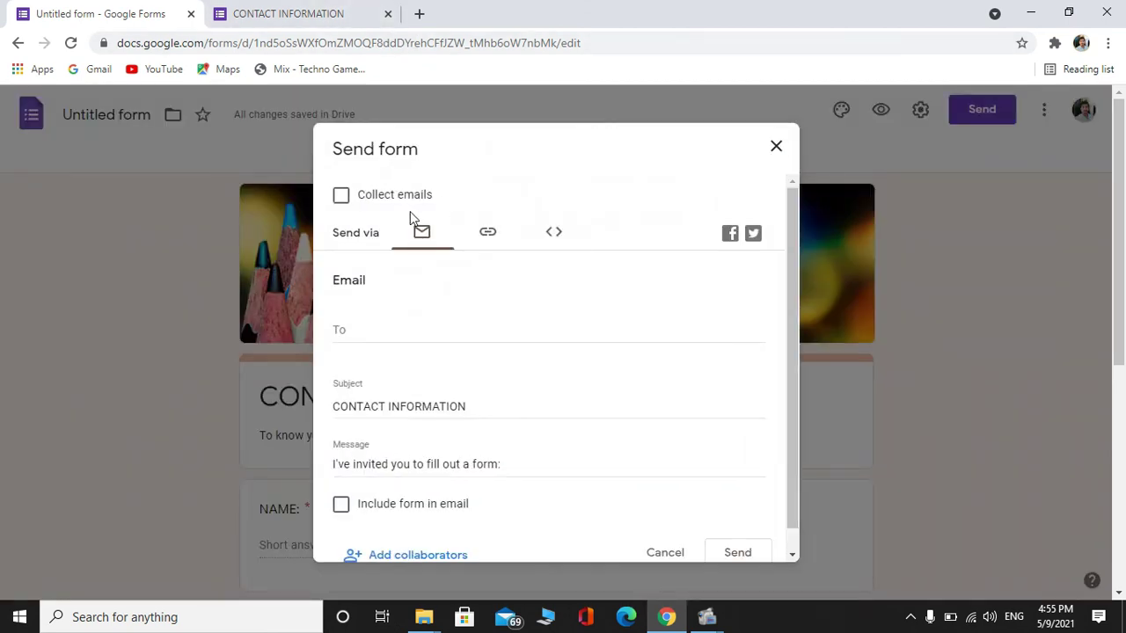
pyautogui.click(489, 232)
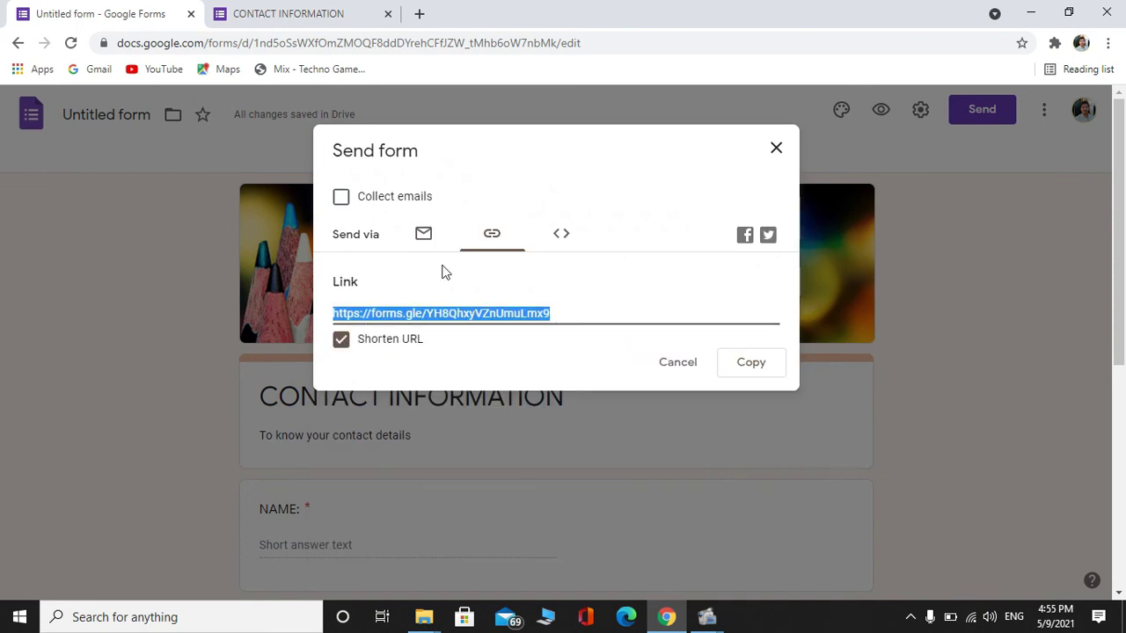
pyautogui.hotkey('ctrl', 'c')
pyautogui.click(419, 13)
pyautogui.hotkey('ctrl', 'v')
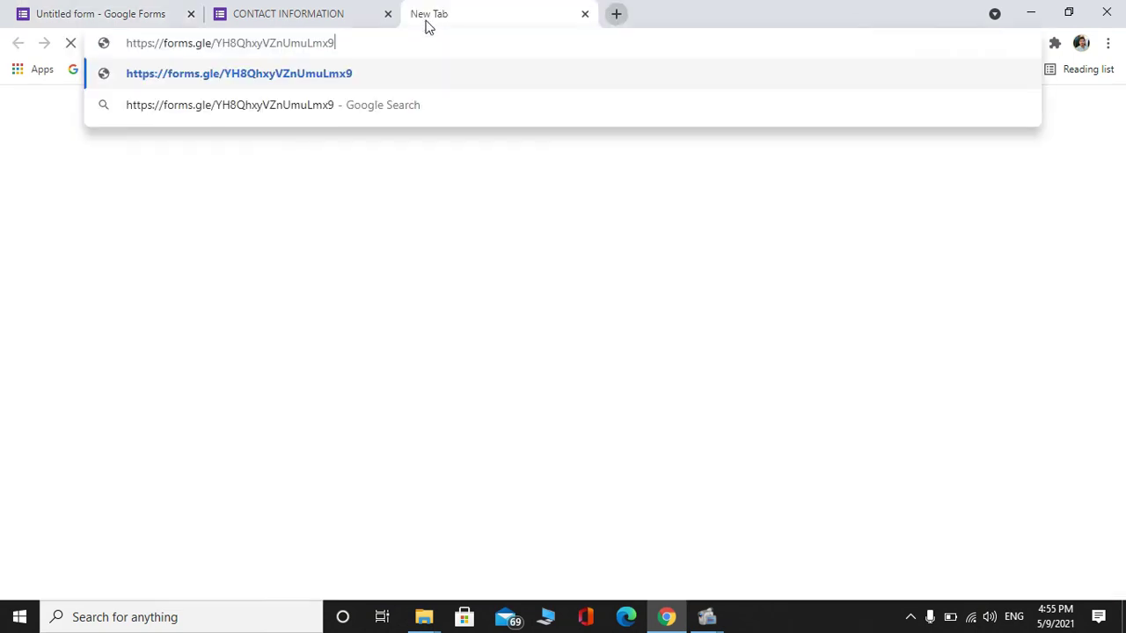
pyautogui.press('Return')
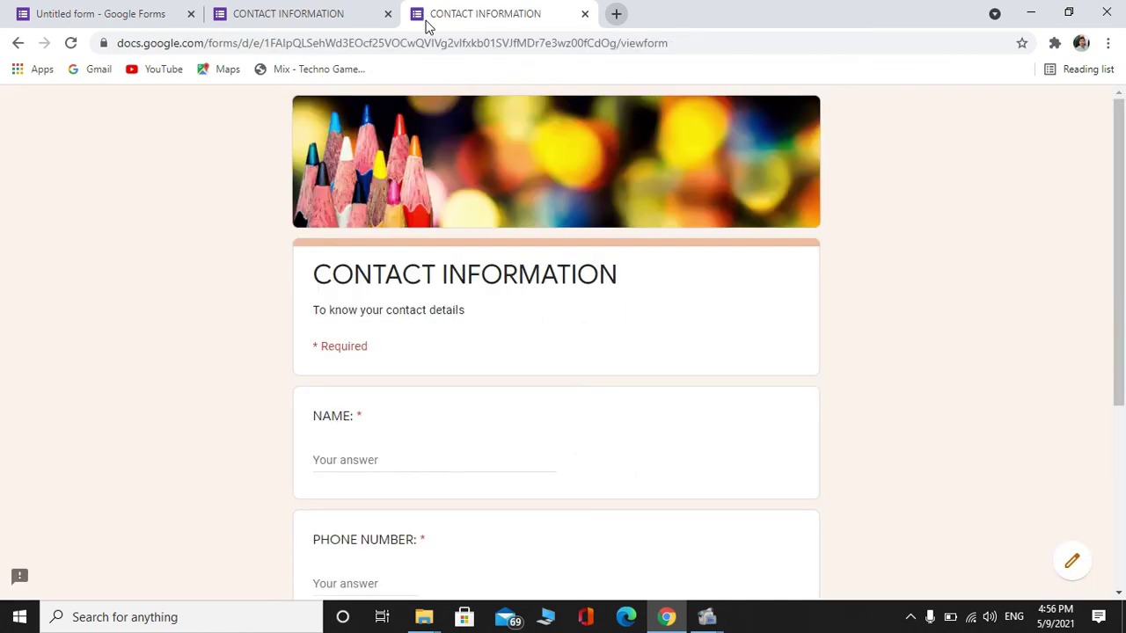
pyautogui.moveTo(1121, 166)
pyautogui.mouseDown()
pyautogui.moveTo(1118, 348)
pyautogui.moveTo(1123, 172)
pyautogui.mouseUp()
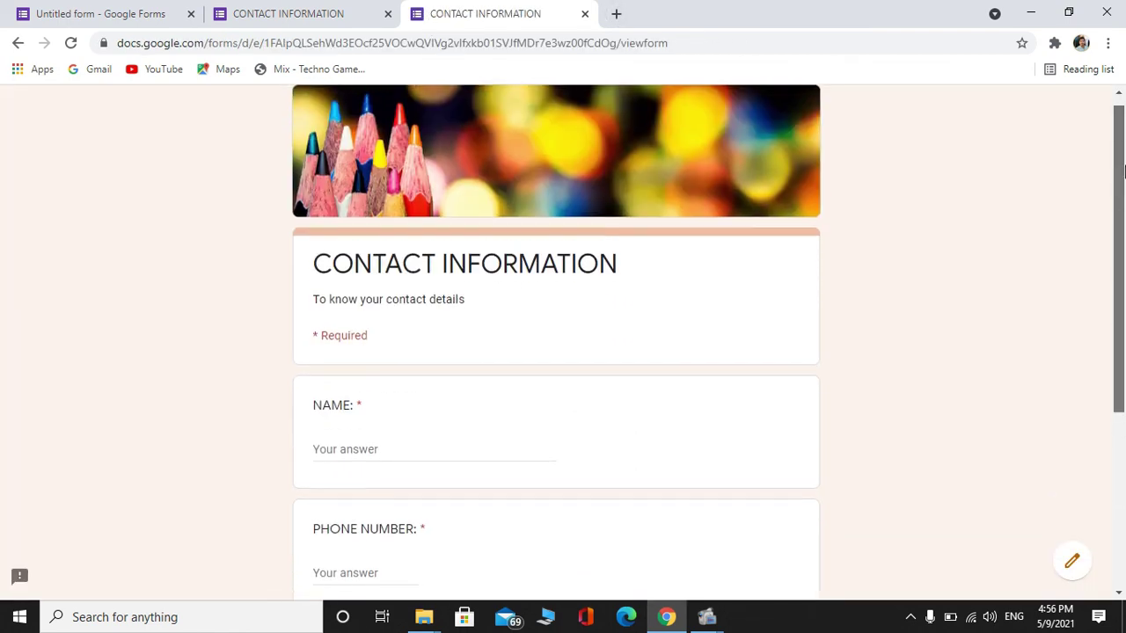
# Fill in a test name, a phone number and a gmail.com e-mail address
pyautogui.click(380, 456)
pyautogui.write('jihhjhb')
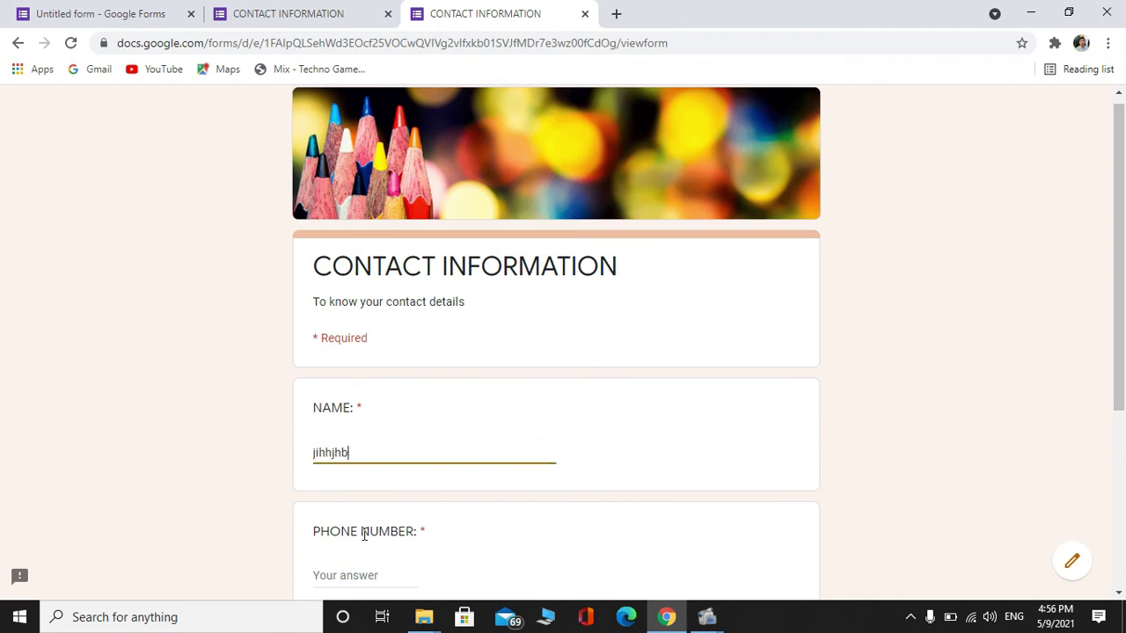
pyautogui.click(383, 578)
pyautogui.write('85')
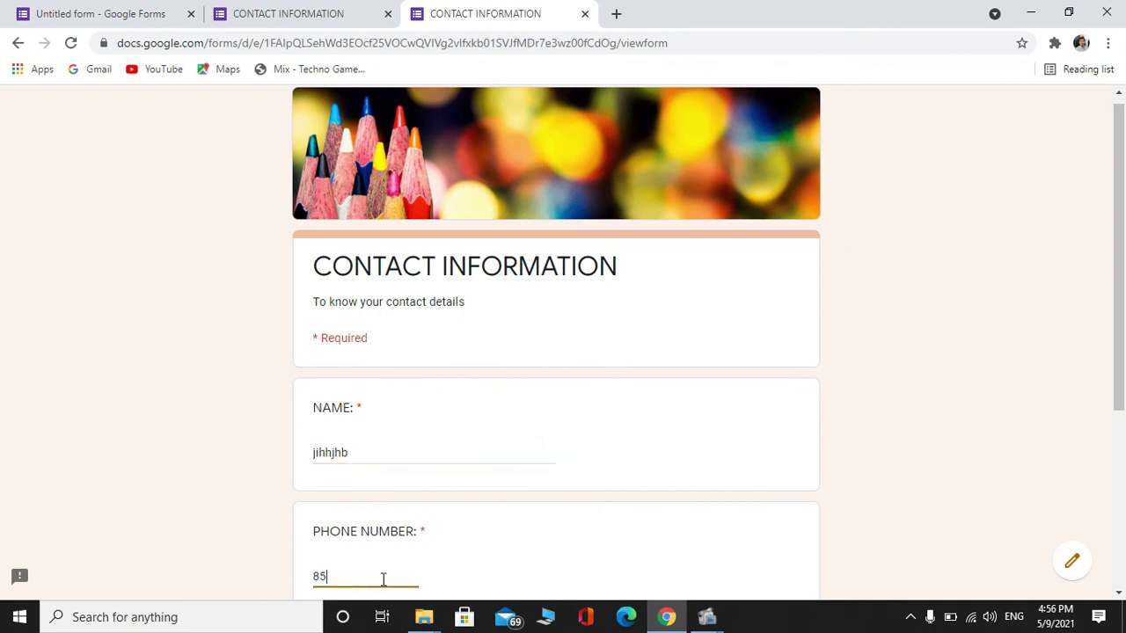
pyautogui.write('865')
pyautogui.scroll(-1, 1124, 532)
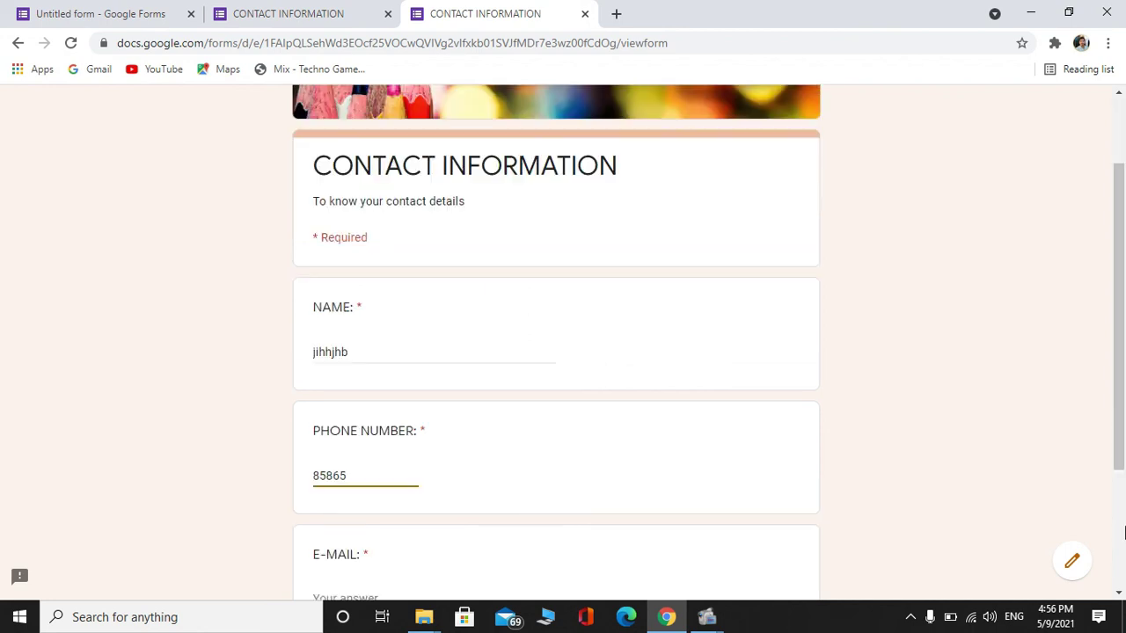
pyautogui.scroll(-2, 1124, 532)
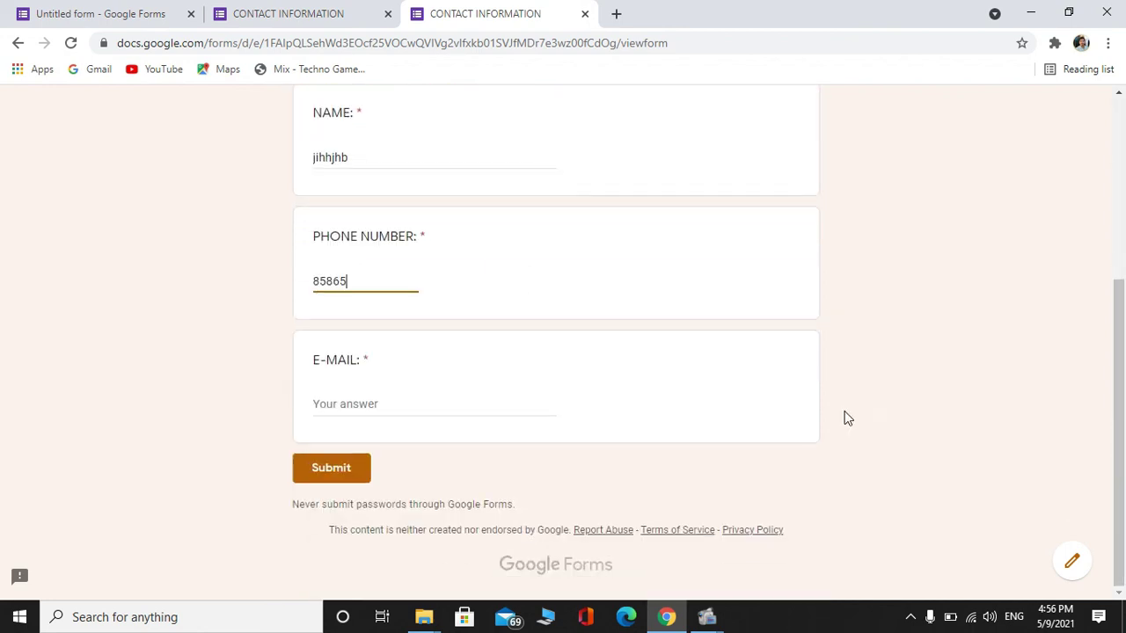
pyautogui.click(527, 401)
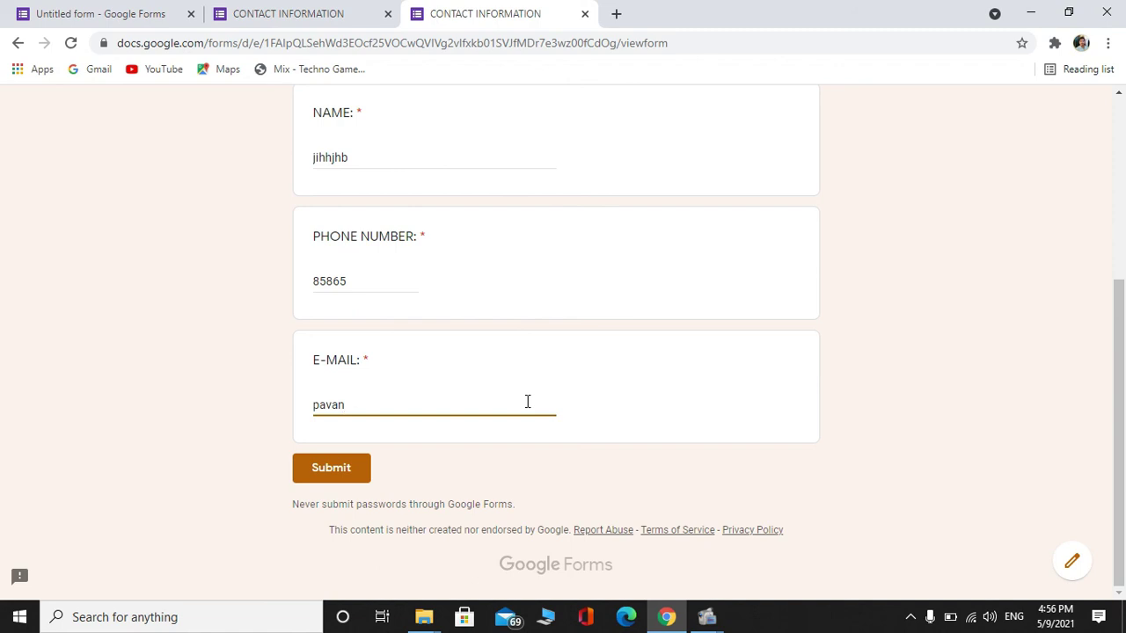
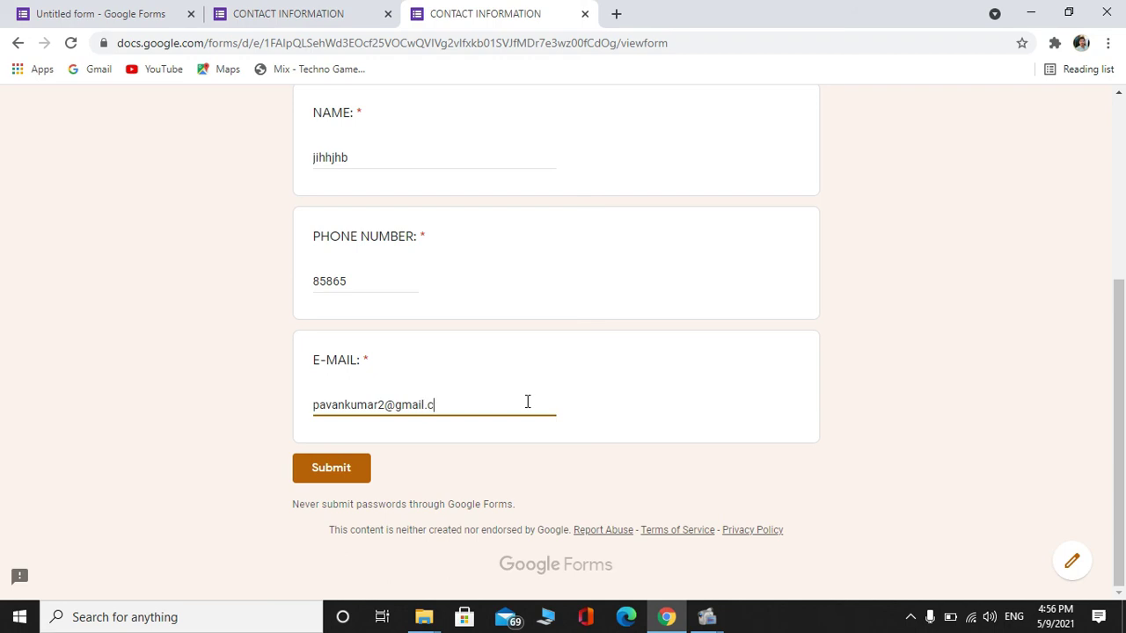
pyautogui.moveTo(1118, 405); pyautogui.dragTo(1124, 270)
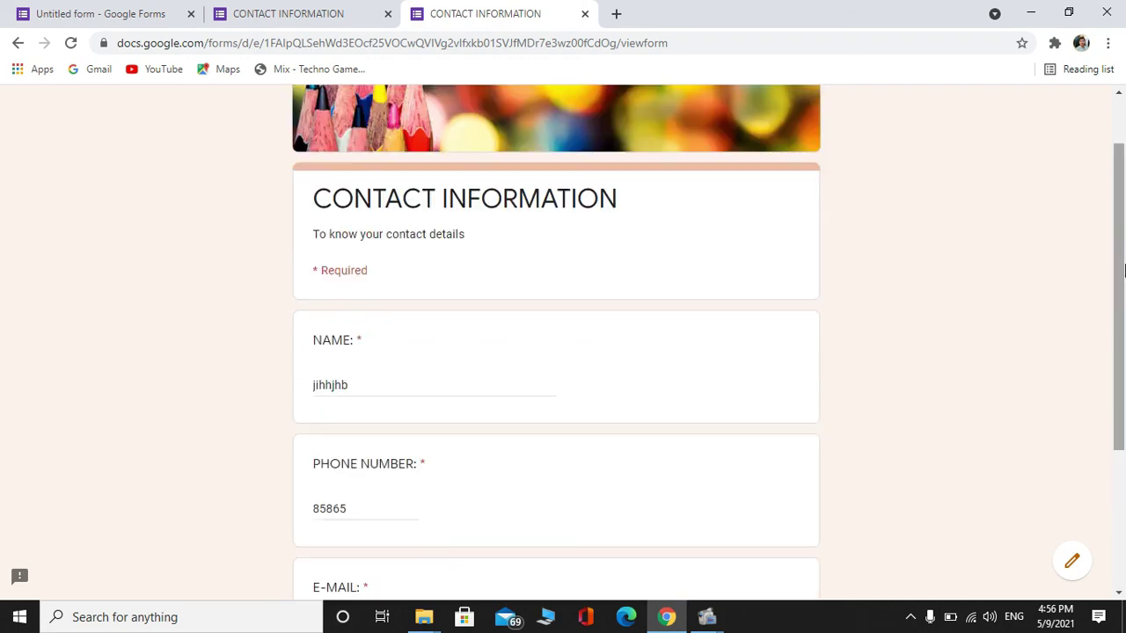
pyautogui.scroll(-3, 1124, 270)
# Submit the test response, review it via 'Edit your response', and return to the editor
pyautogui.click(351, 461)
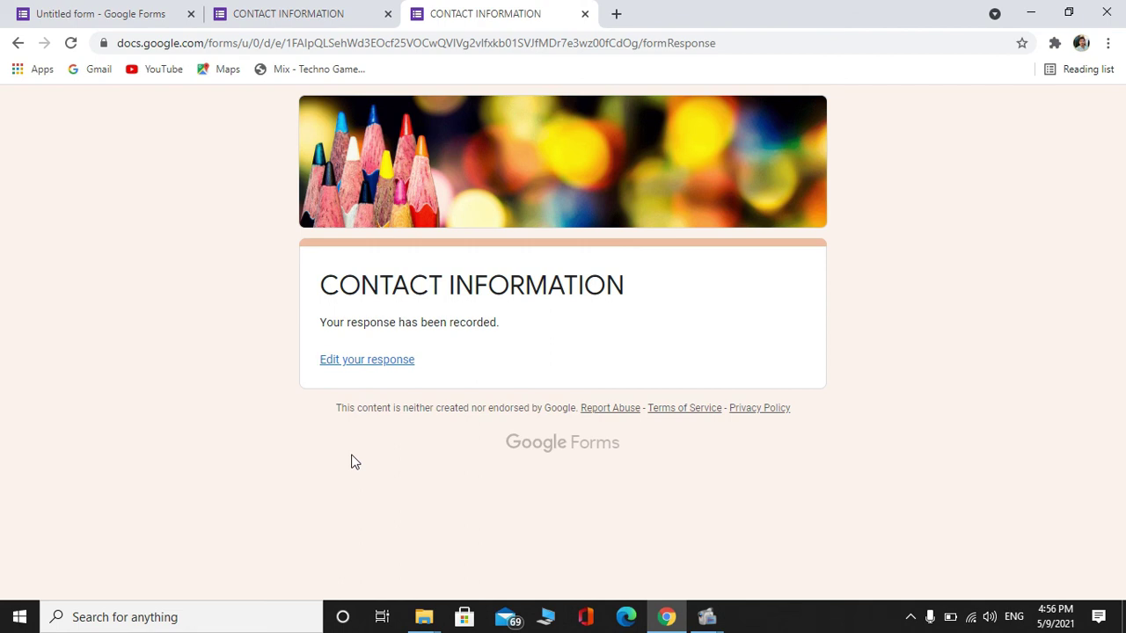
pyautogui.click(356, 363)
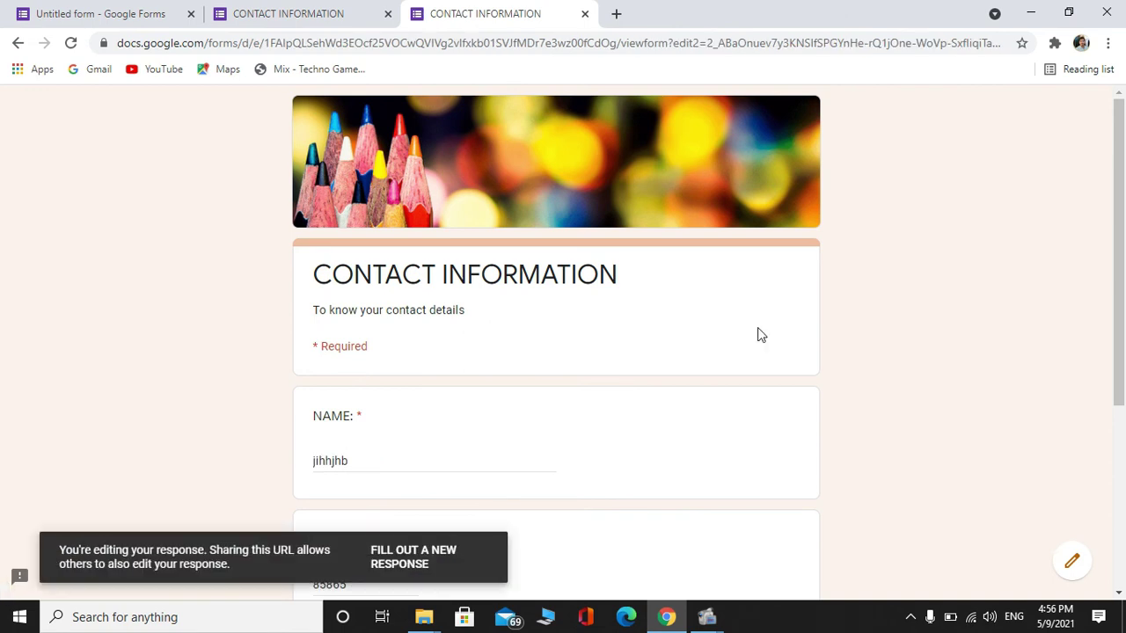
pyautogui.moveTo(1124, 266)
pyautogui.mouseDown()
pyautogui.moveTo(1124, 451)
pyautogui.moveTo(1124, 283)
pyautogui.mouseUp()
pyautogui.moveTo(1124, 221); pyautogui.dragTo(1124, 390)
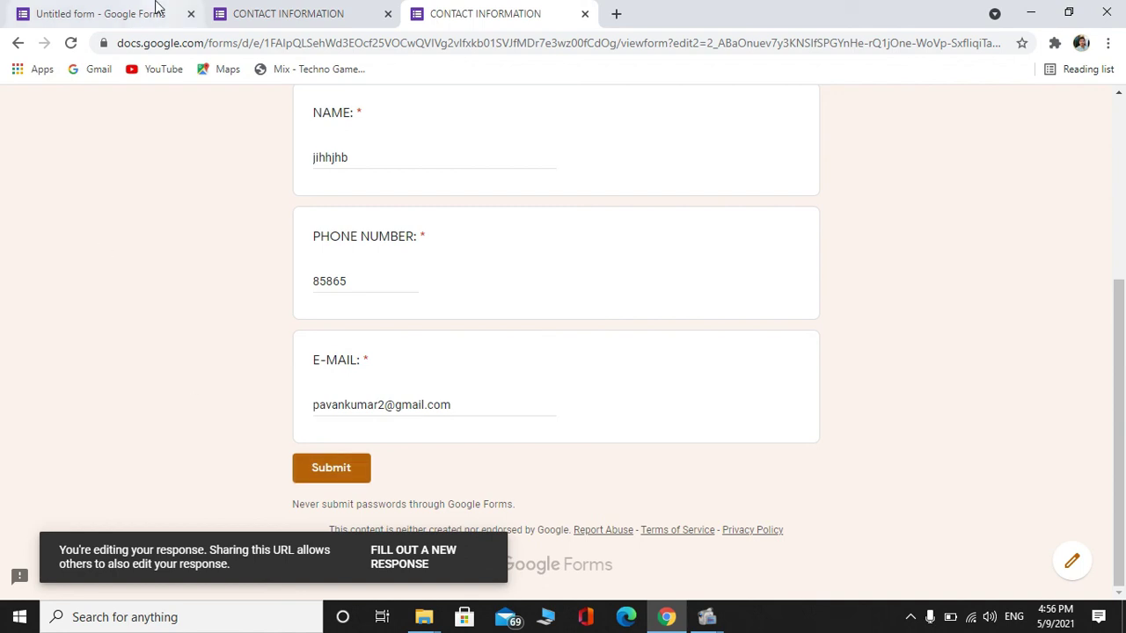
pyautogui.click(121, 12)
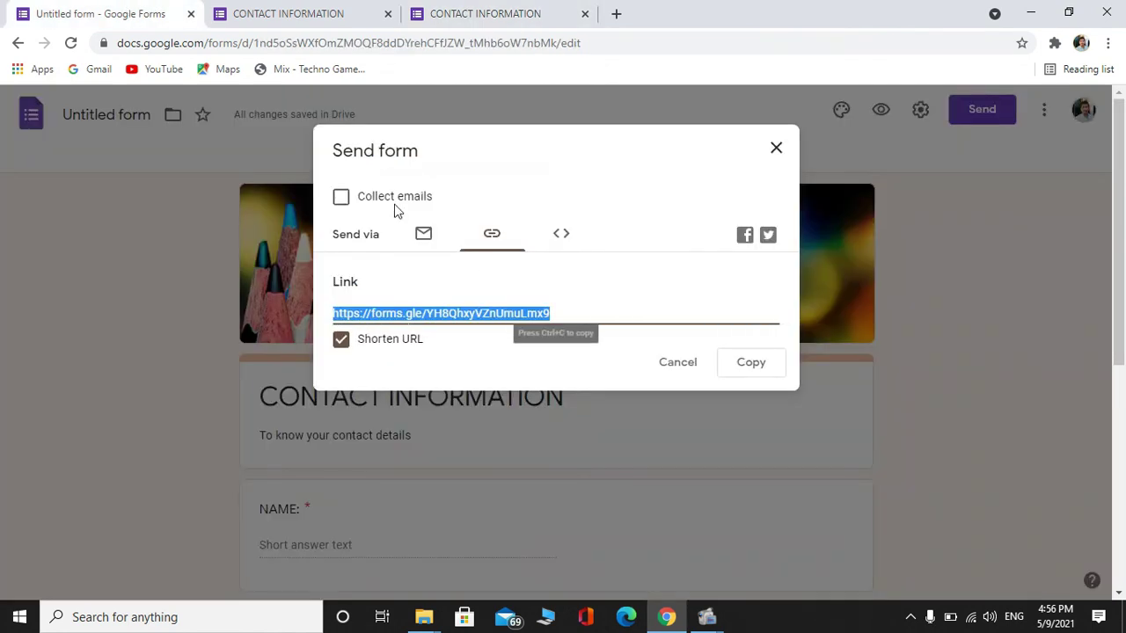
# Dismiss the Send form dialog and open the more-options menu on the 1-response summary
pyautogui.click(691, 361)
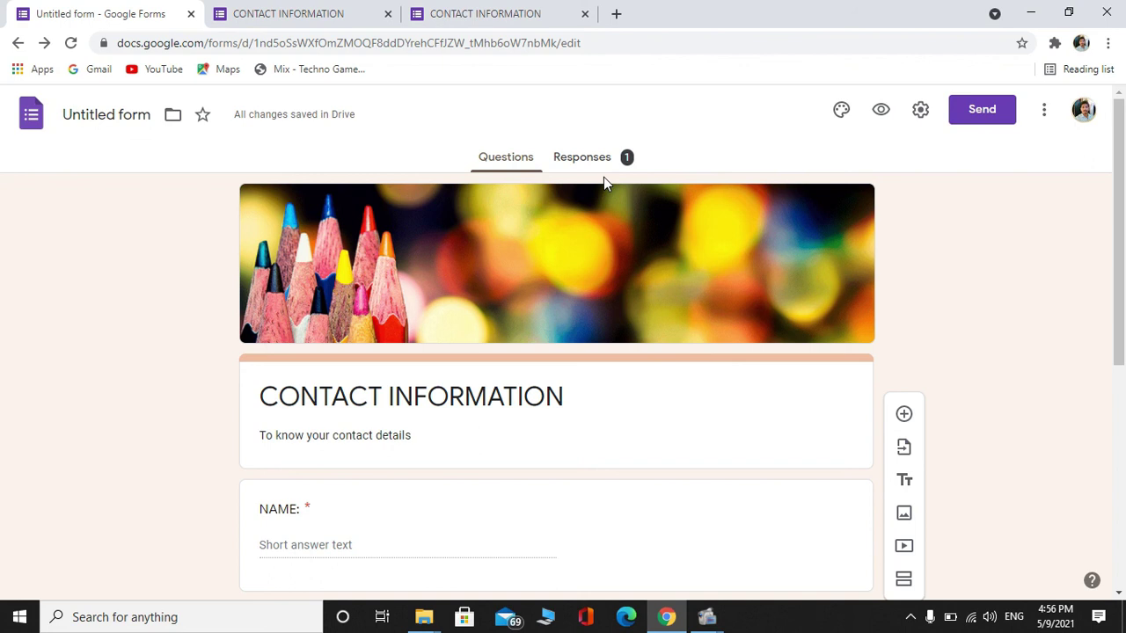
pyautogui.click(584, 161)
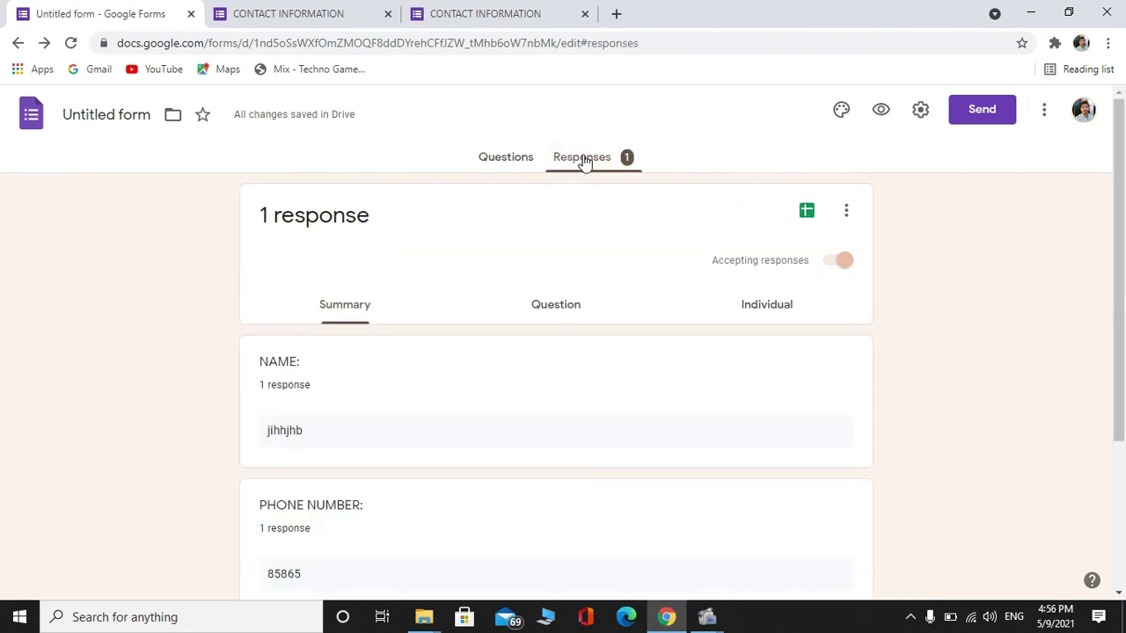
pyautogui.click(484, 155)
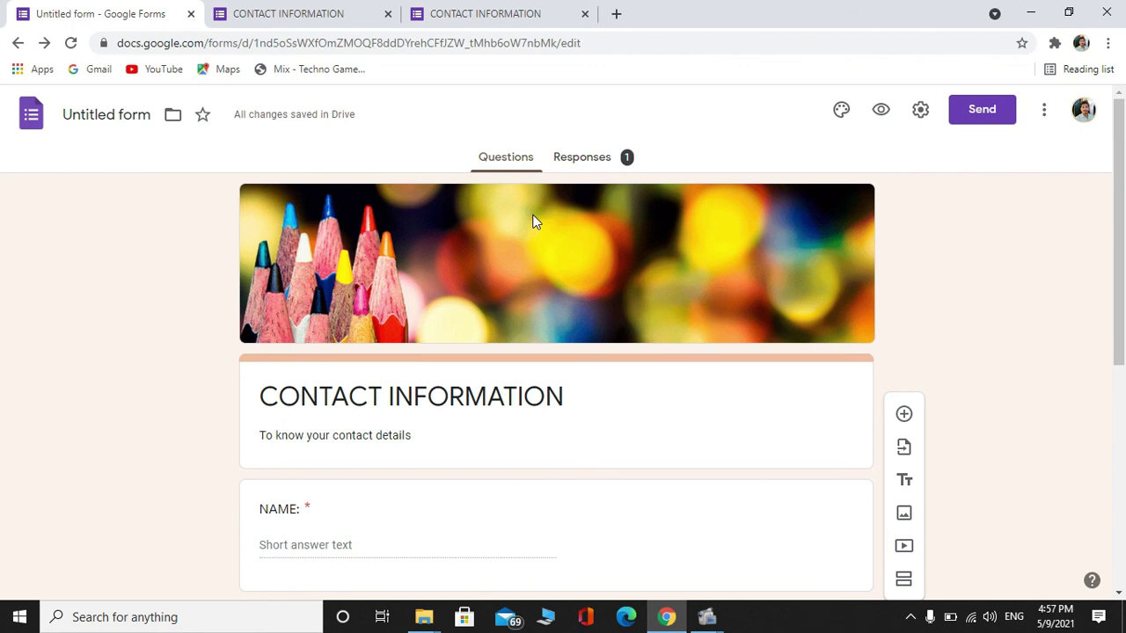
pyautogui.click(596, 161)
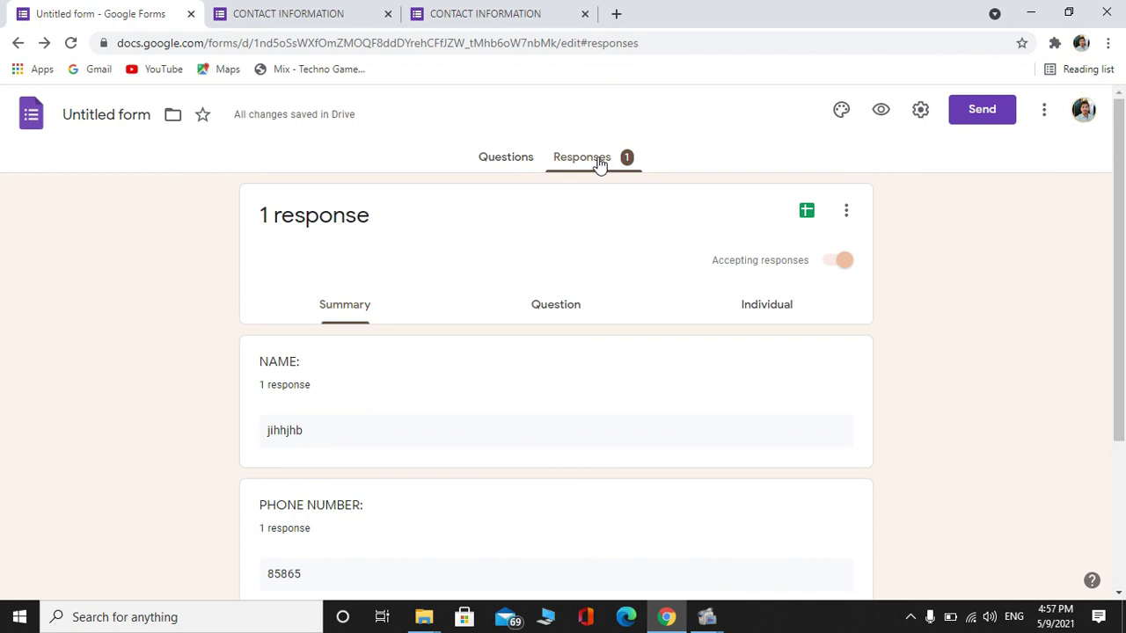
pyautogui.click(849, 217)
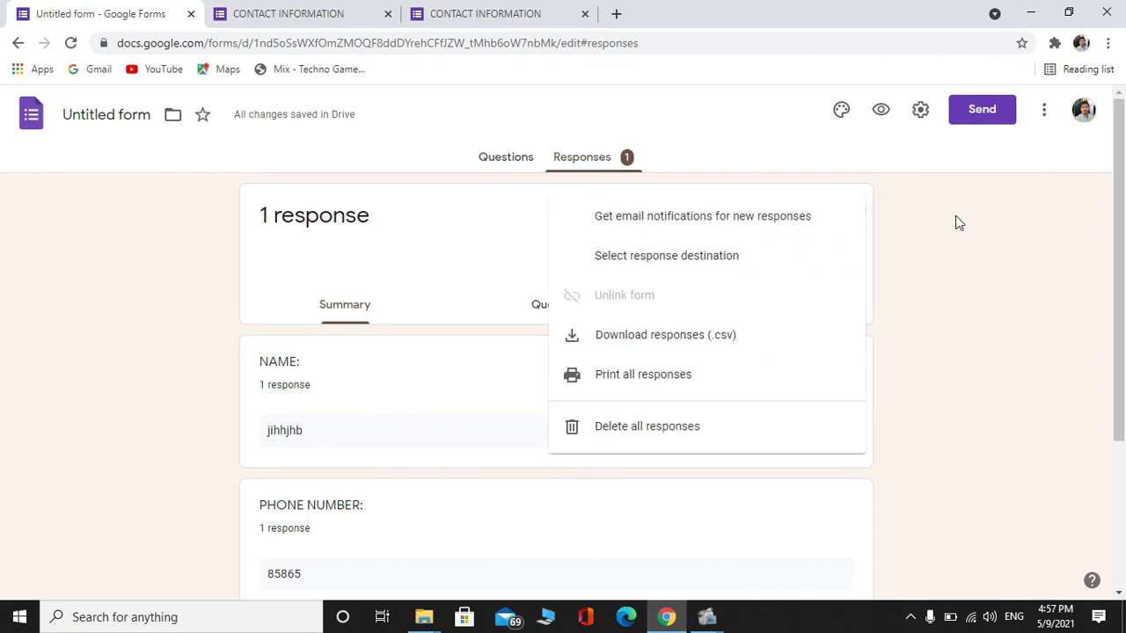
pyautogui.click(939, 222)
pyautogui.click(496, 156)
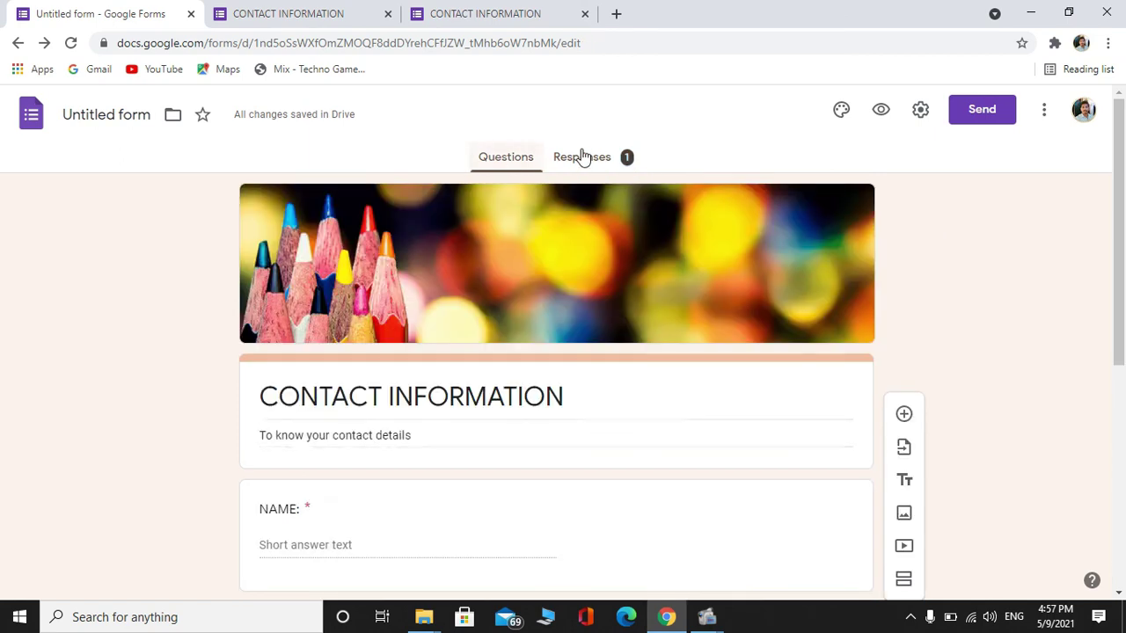
pyautogui.click(580, 157)
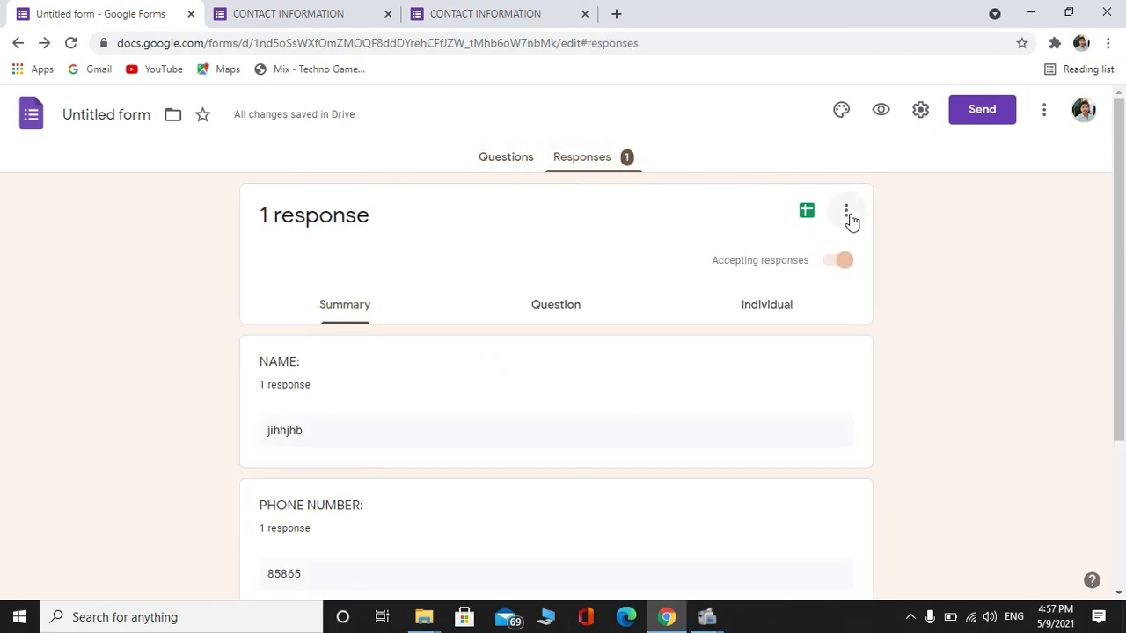
pyautogui.click(849, 219)
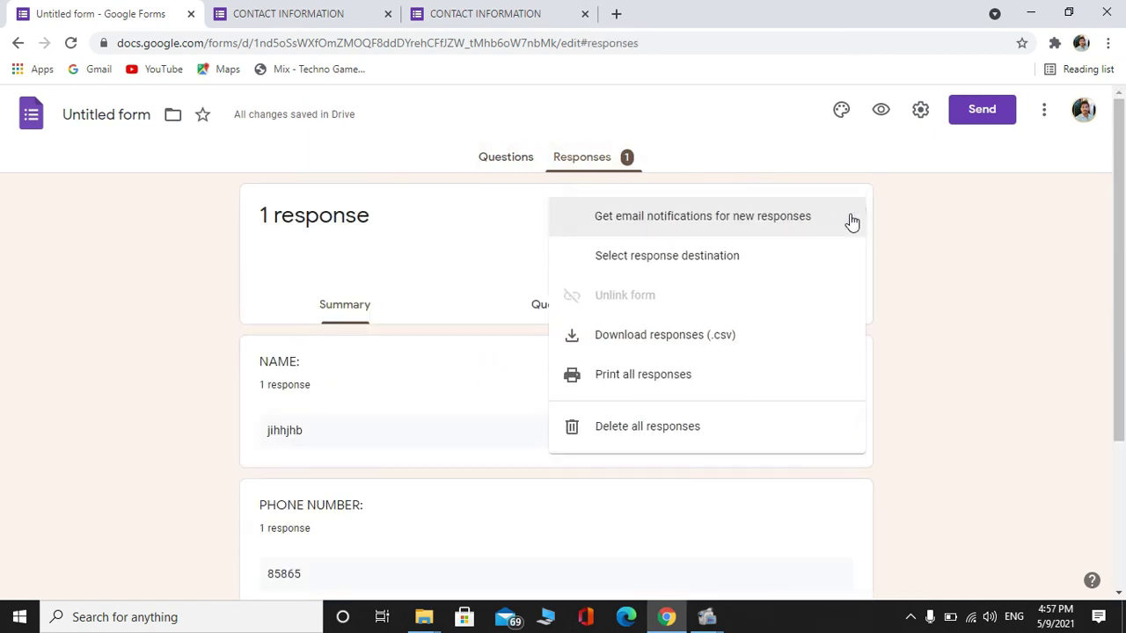
# Download the responses as .csv and open the Untitled form file from the download
pyautogui.click(692, 346)
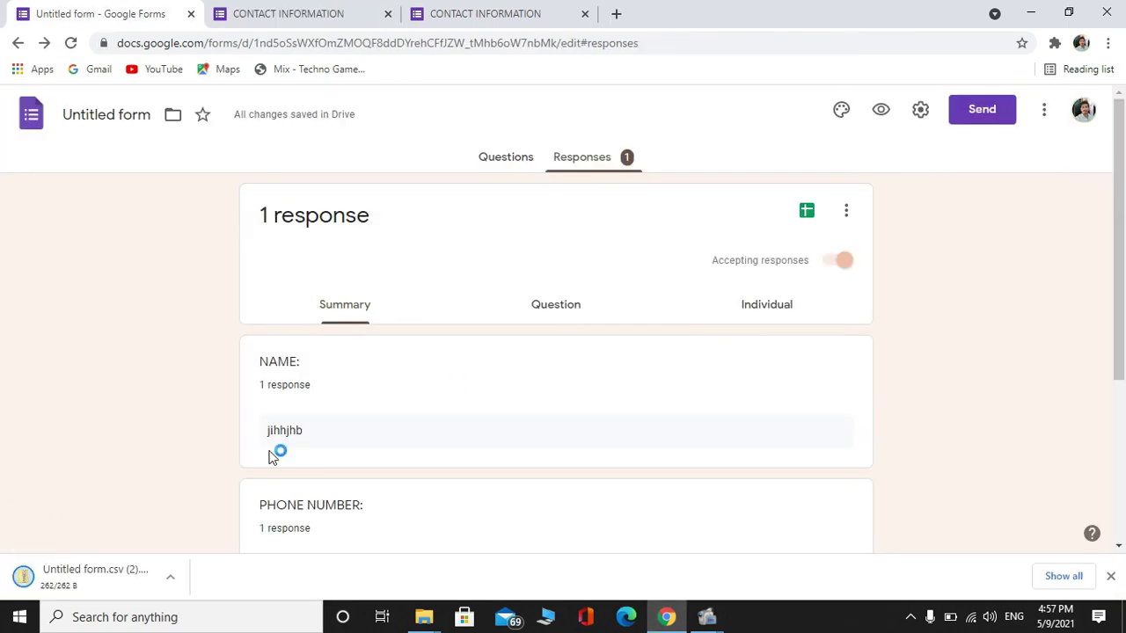
pyautogui.click(128, 570)
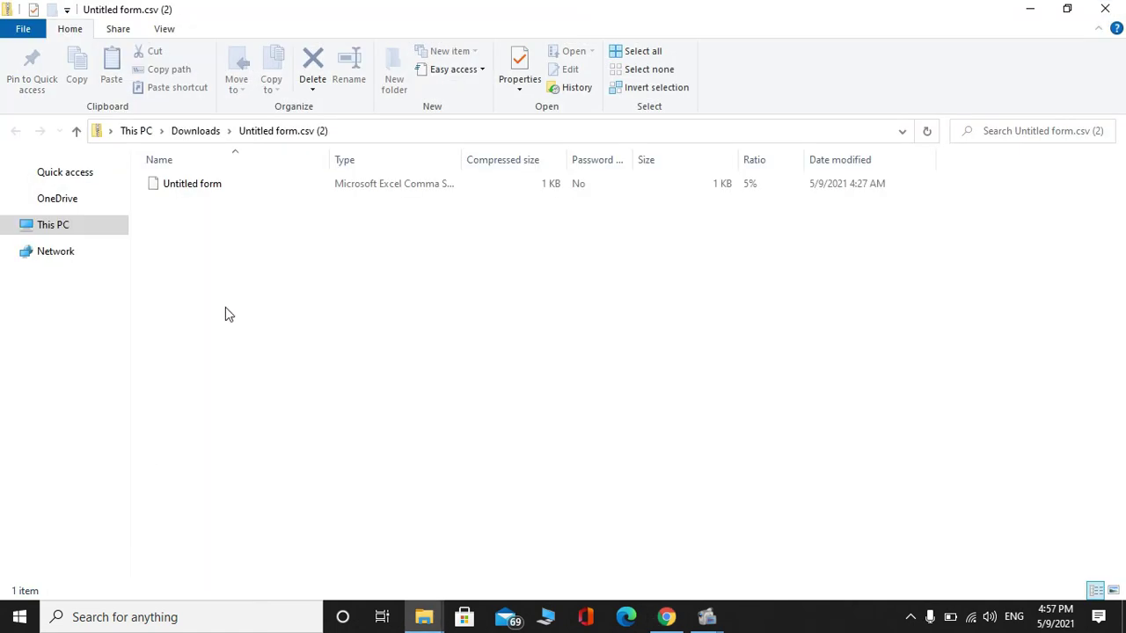
pyautogui.click(249, 177)
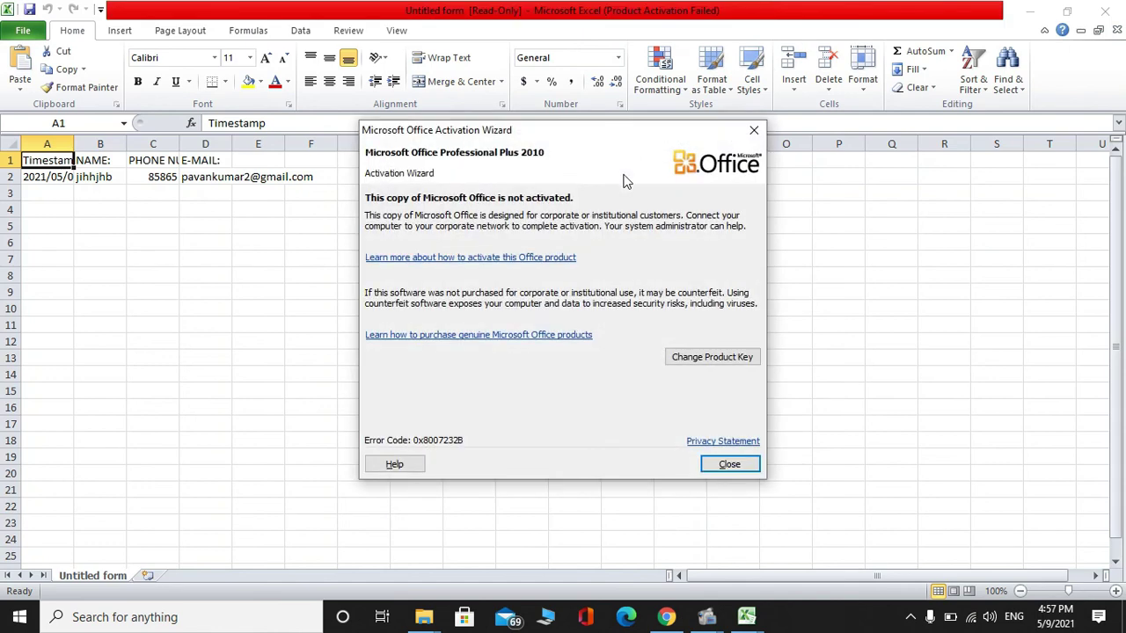
# Widen column C, close the CSV with Don't Save, and close Excel and File Explorer
pyautogui.click(748, 130)
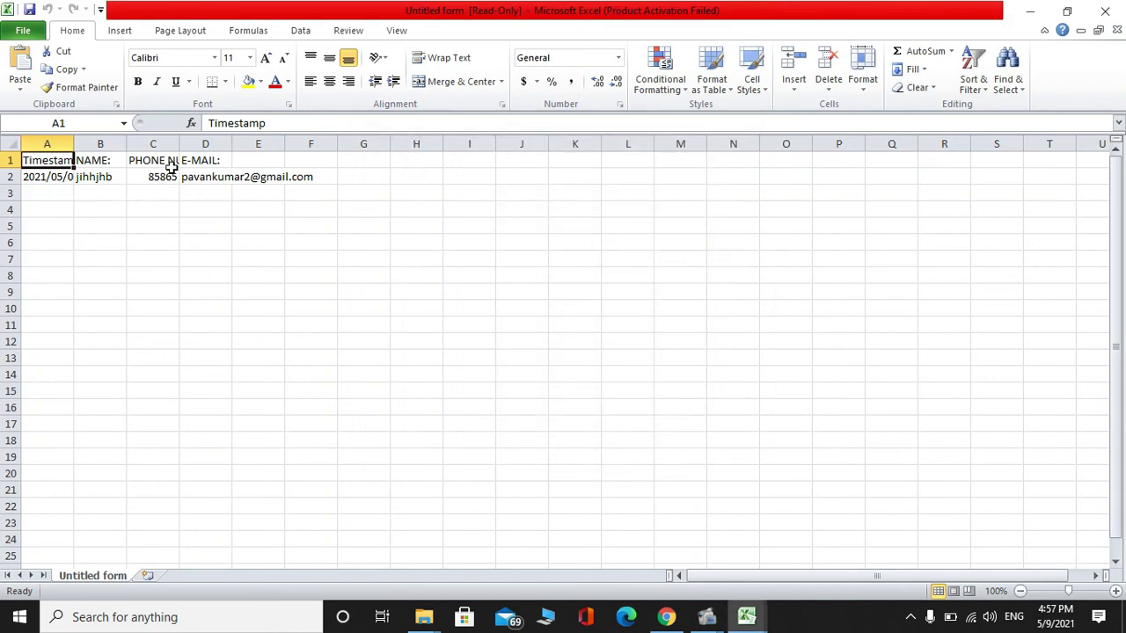
pyautogui.moveTo(179, 143); pyautogui.dragTo(249, 160)
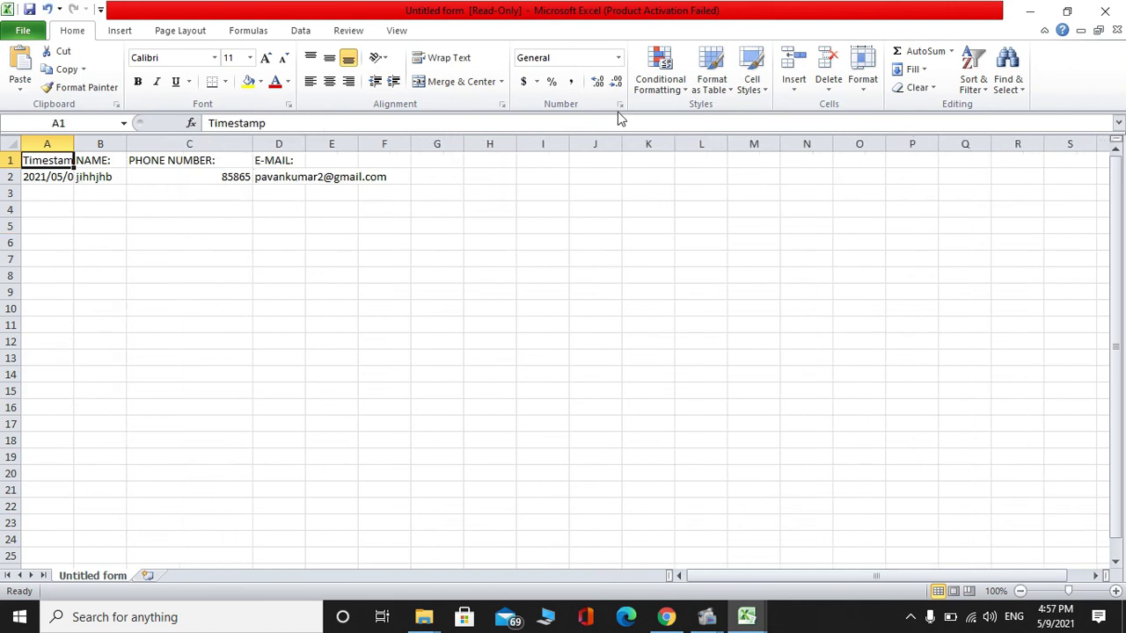
pyautogui.click(1105, 11)
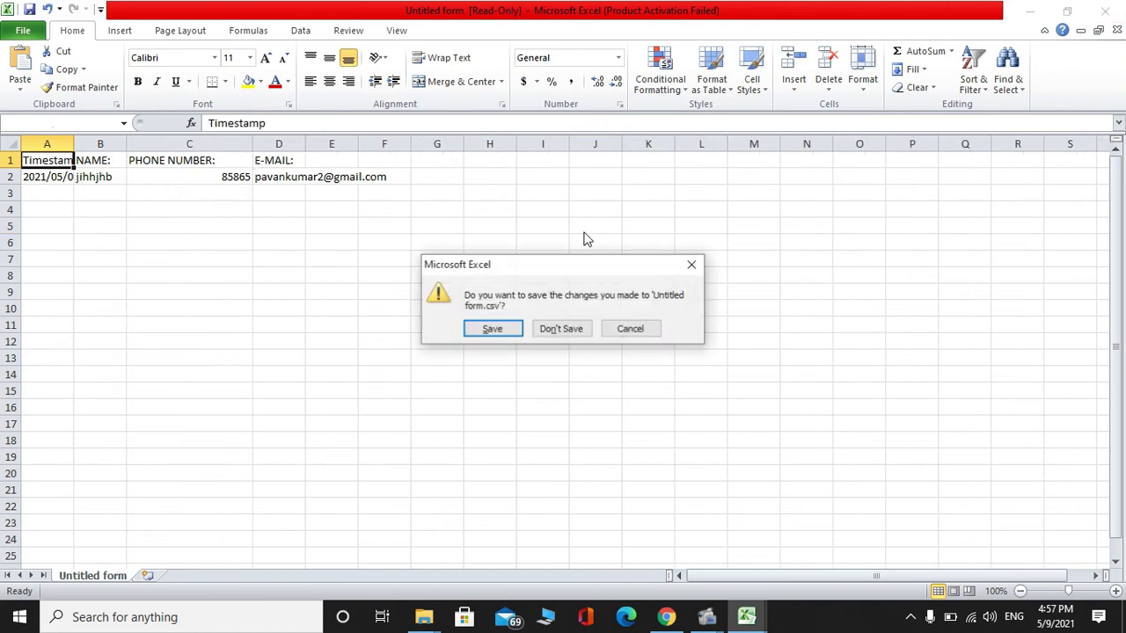
pyautogui.click(572, 328)
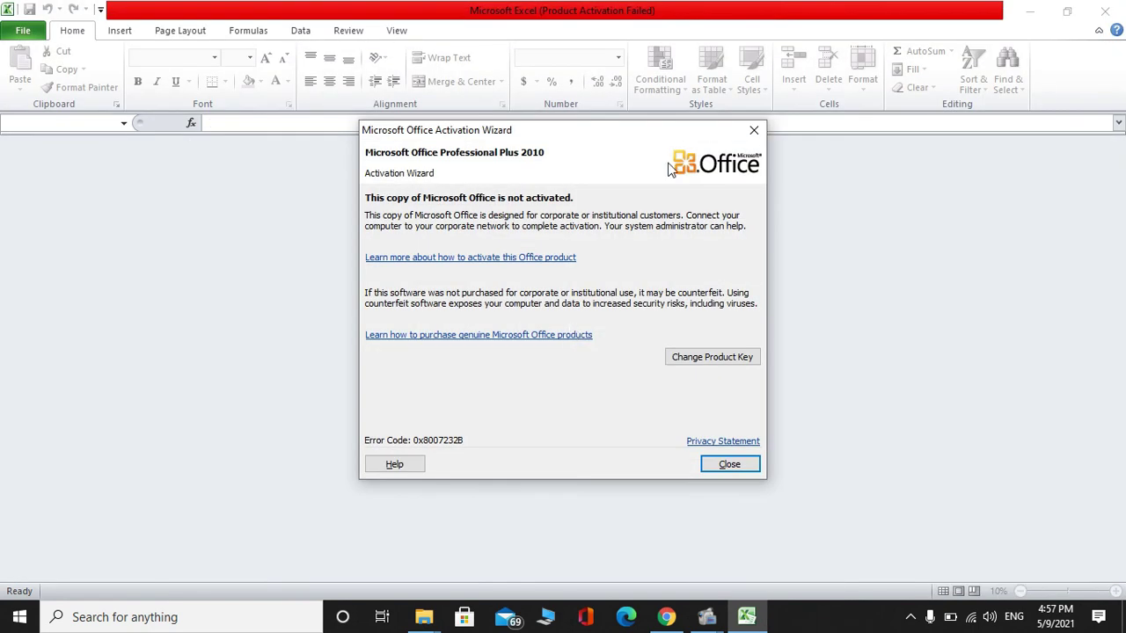
pyautogui.click(754, 130)
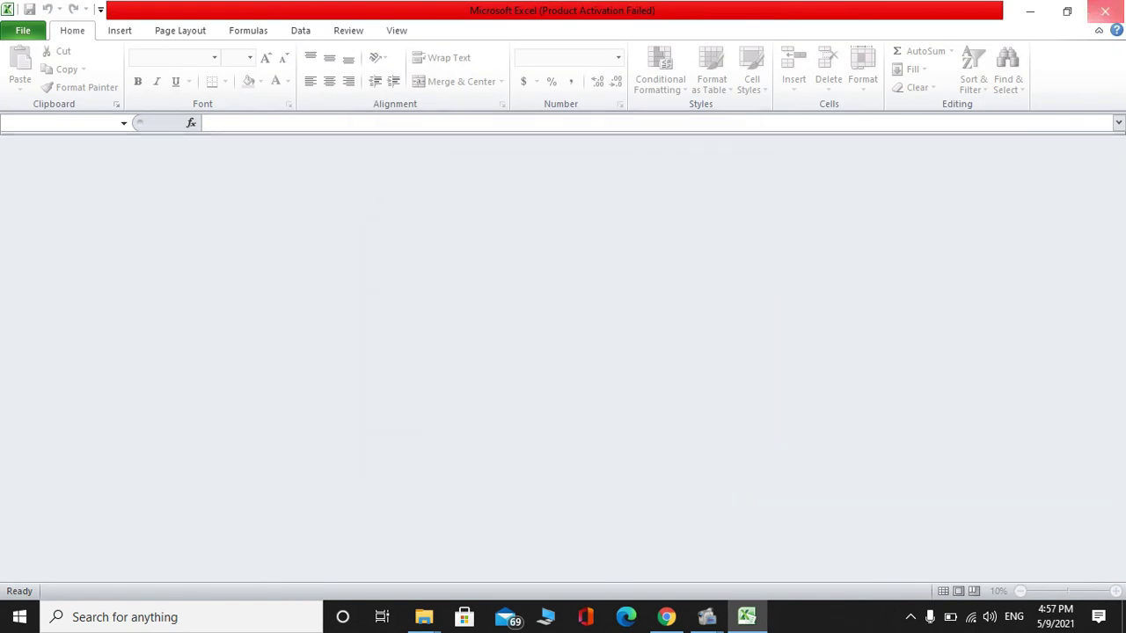
pyautogui.click(1104, 9)
pyautogui.click(1105, 9)
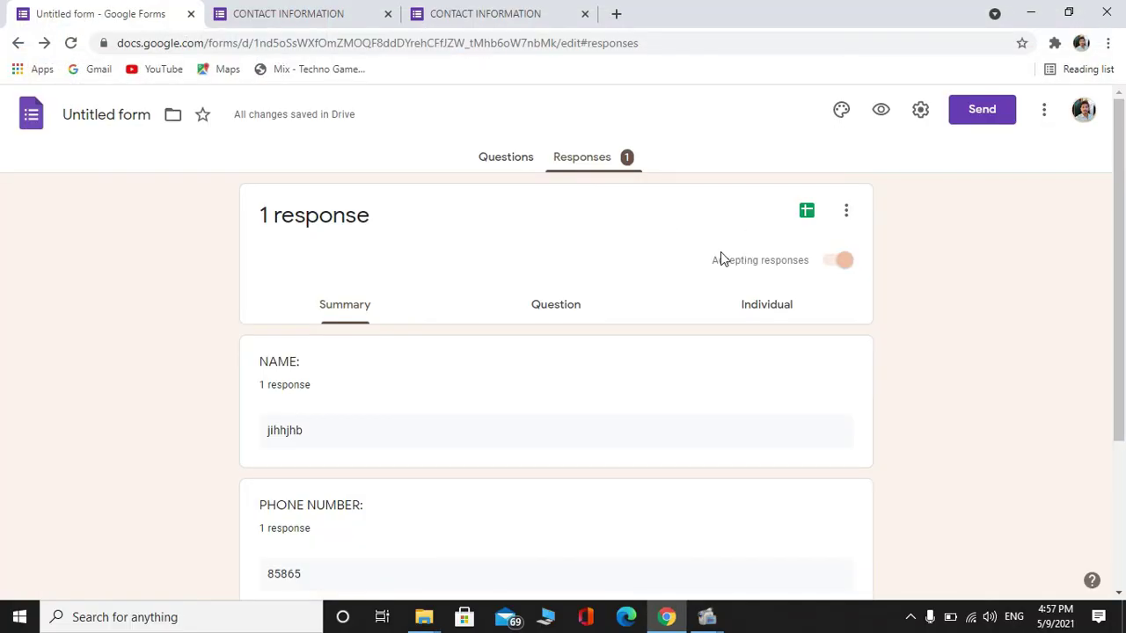
# Turn off Accepting responses so the form shows "This form is no longer accepting responses"
pyautogui.click(836, 265)
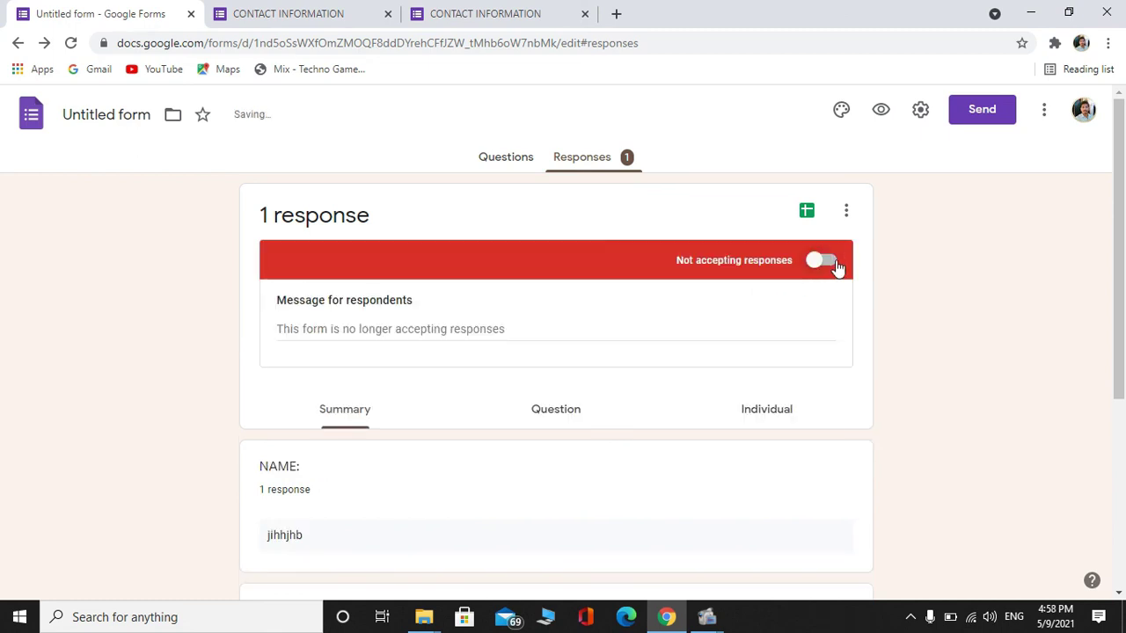